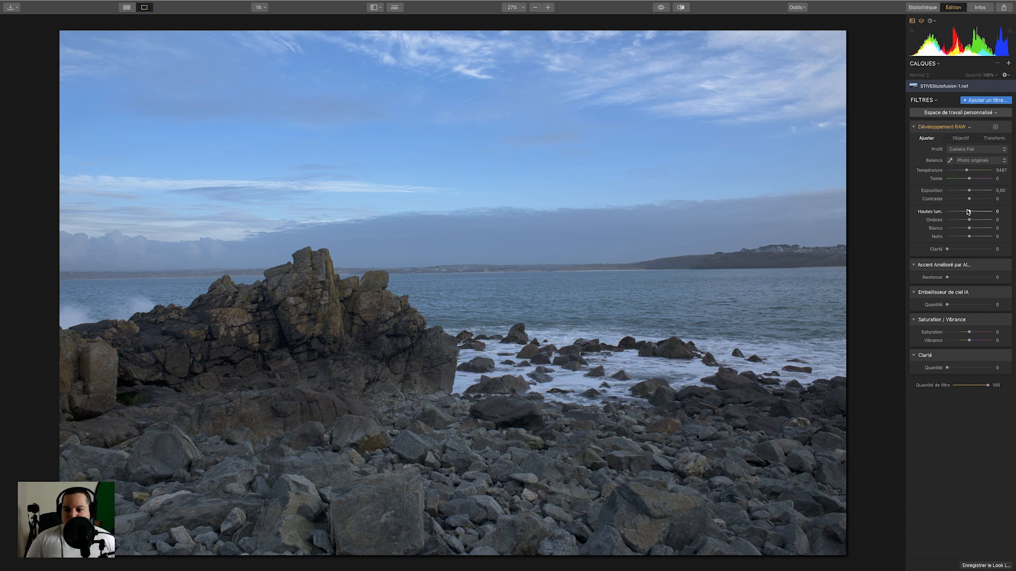
Lower the highlights (Hautes lum.) of the coastal photo to -48 in the RAW development filter
{"action": "left_click_drag", "start_coordinate": [970, 213], "coordinate": [960, 213]}
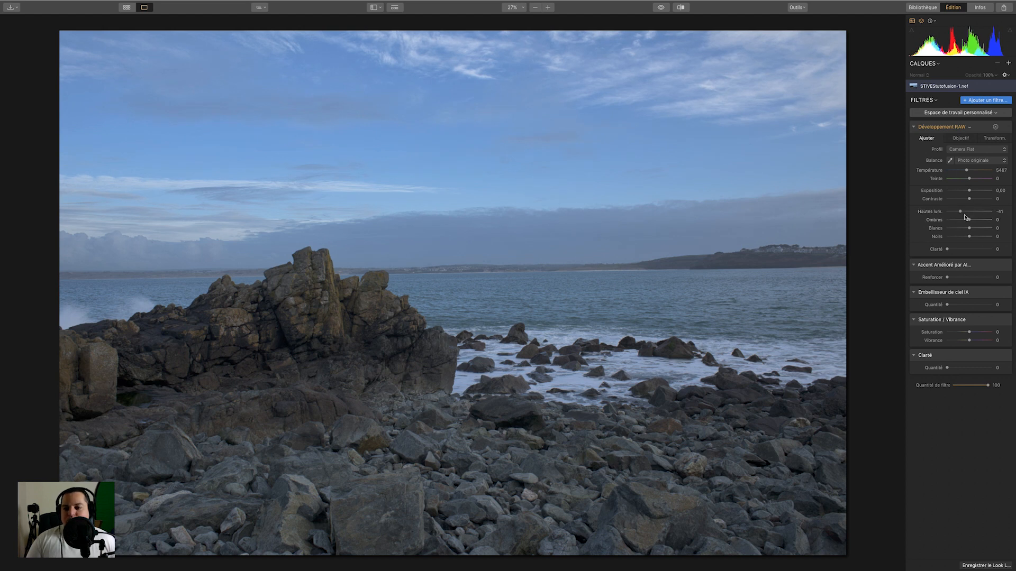
{"action": "left_click_drag", "start_coordinate": [963, 213], "coordinate": [939, 229]}
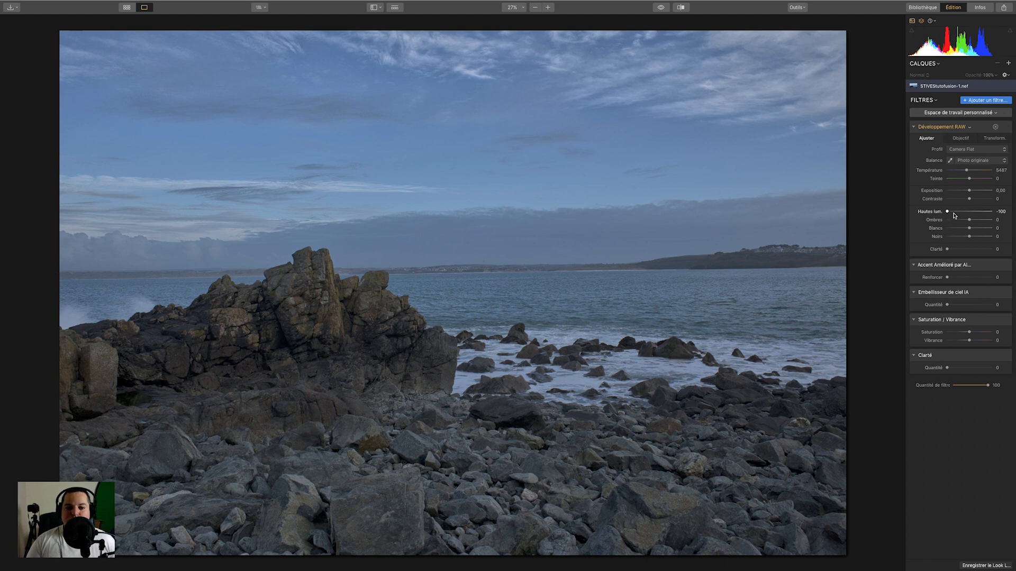
{"action": "left_click_drag", "start_coordinate": [947, 211], "coordinate": [959, 212]}
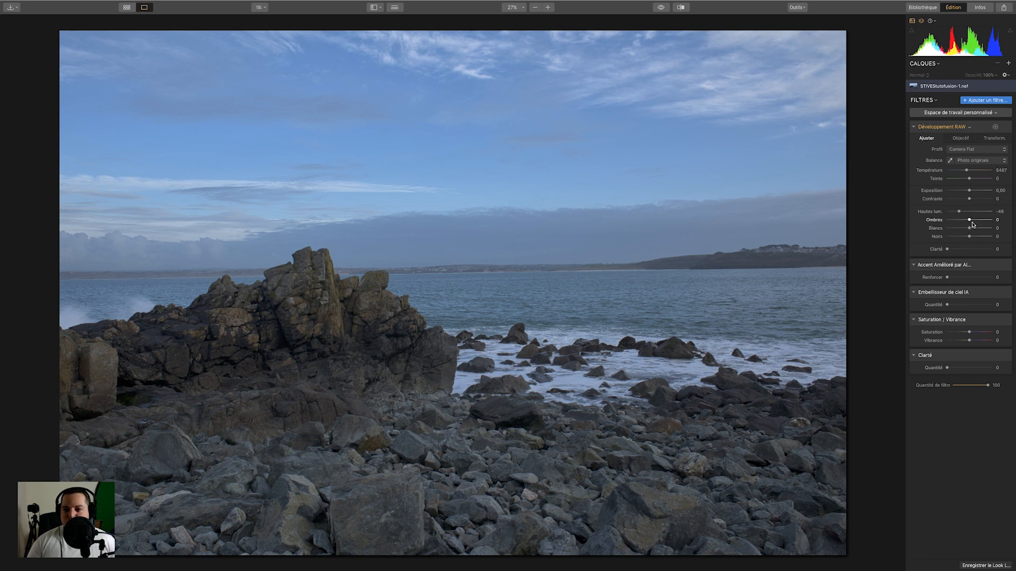
Raise the shadows (Ombres) to 33 in the RAW development filter after testing them at 100
{"action": "left_click_drag", "start_coordinate": [970, 221], "coordinate": [975, 220]}
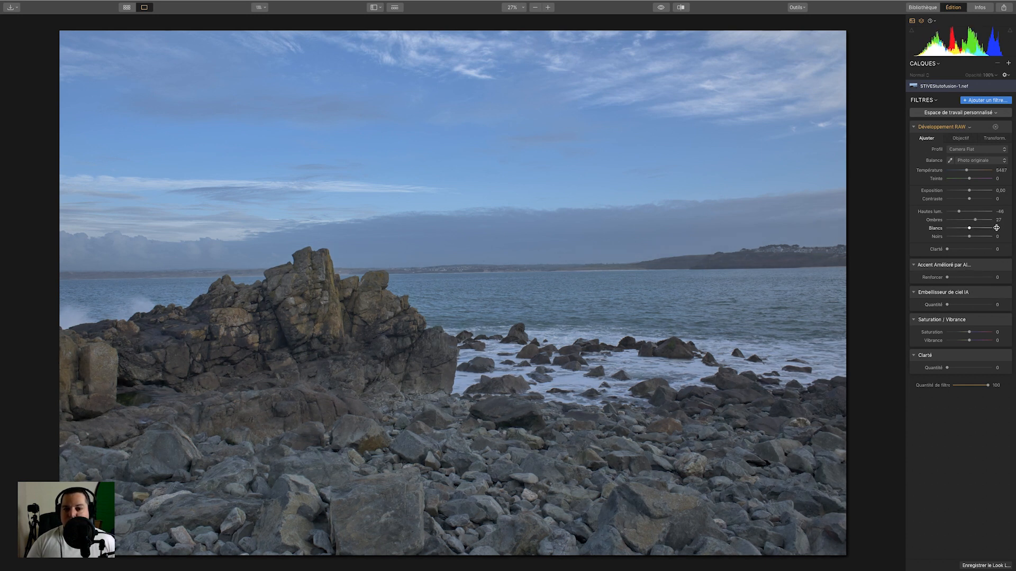
{"action": "left_click_drag", "start_coordinate": [976, 220], "coordinate": [993, 220]}
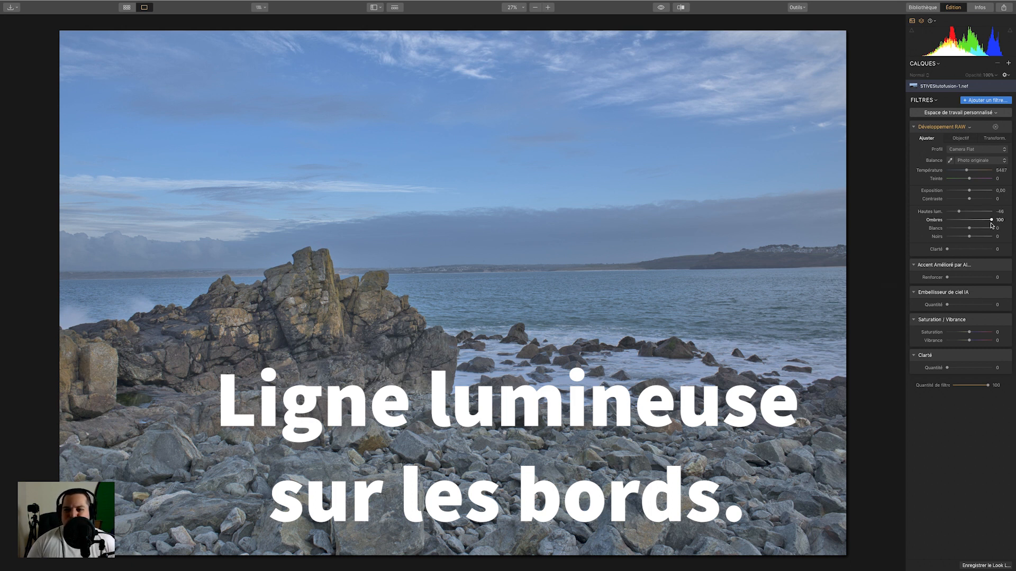
{"action": "left_click_drag", "start_coordinate": [992, 220], "coordinate": [978, 220]}
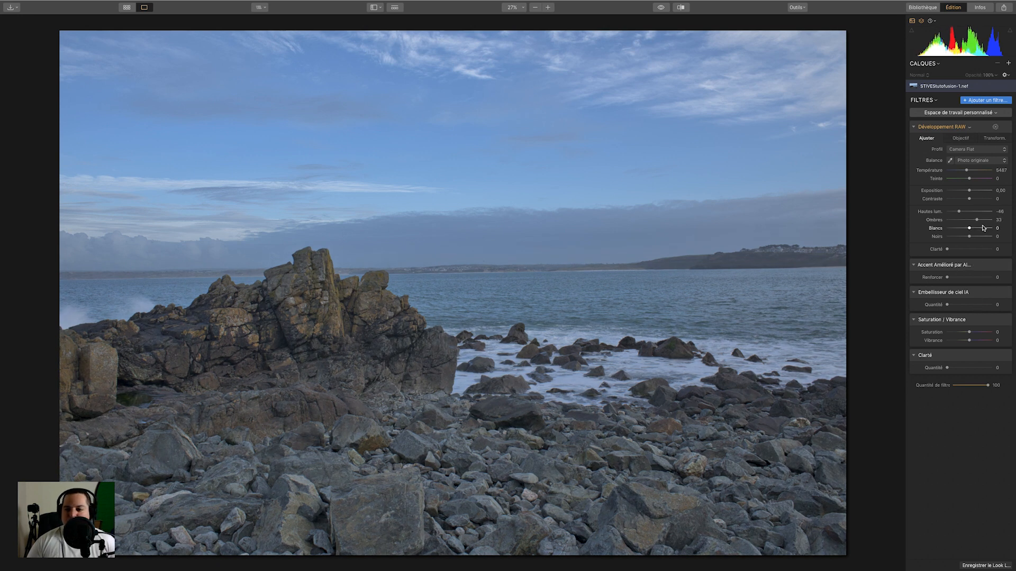
Set the whites (Blancs) to 31 and the blacks (Noirs) to -24, and compare the edit with the original photo
{"action": "mouse_move", "coordinate": [969, 228]}
{"action": "left_mouse_down"}
{"action": "mouse_move", "coordinate": [979, 228]}
{"action": "mouse_move", "coordinate": [963, 236]}
{"action": "left_mouse_up"}
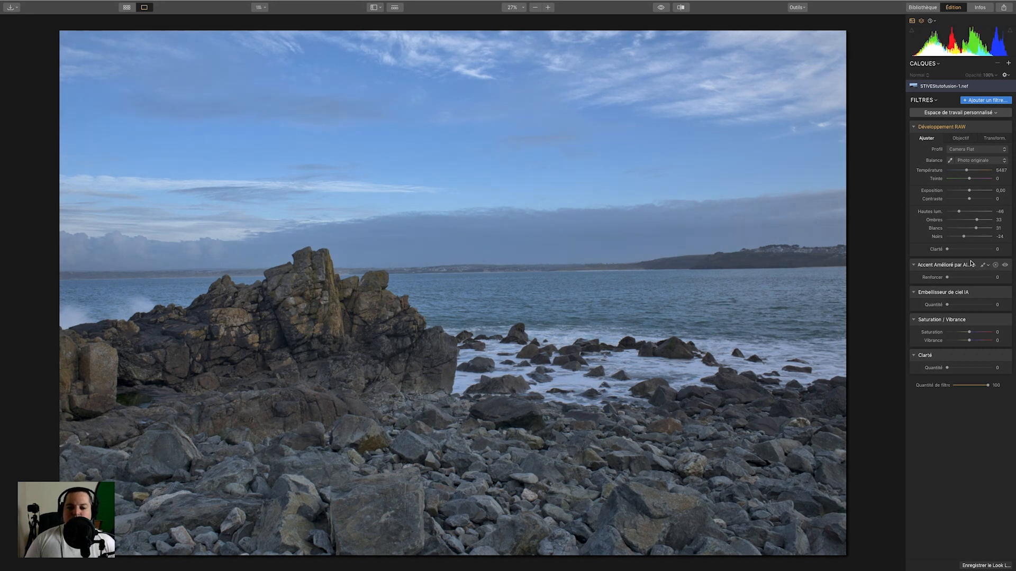
{"action": "left_click", "coordinate": [661, 9]}
{"action": "left_click", "coordinate": [661, 8]}
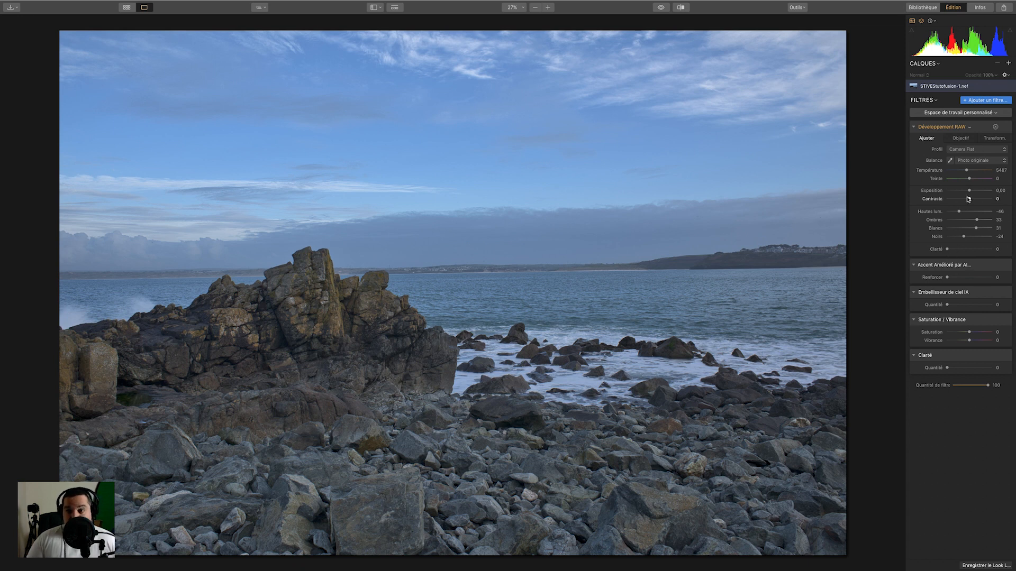
Test the RAW clarity (Clarté) effect on the photo by switching it between 100 and 0
{"action": "left_click_drag", "start_coordinate": [947, 249], "coordinate": [993, 249]}
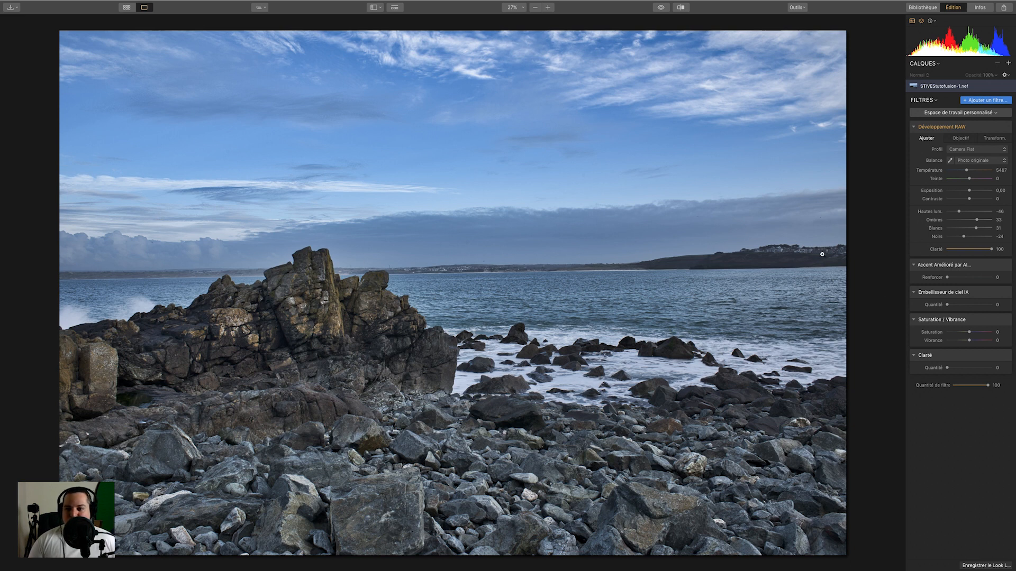
{"action": "left_click_drag", "start_coordinate": [992, 248], "coordinate": [936, 238]}
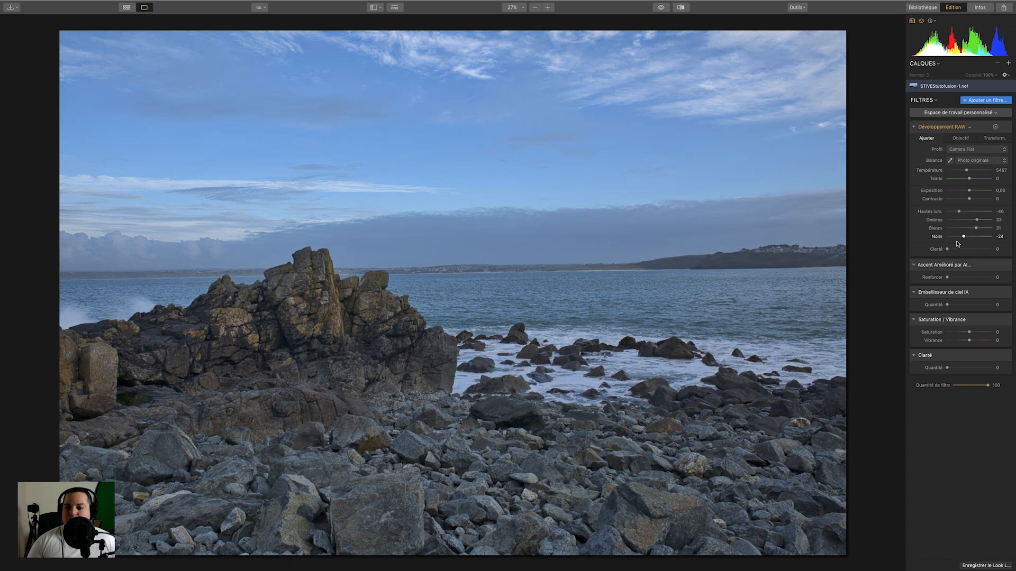
{"action": "left_click_drag", "start_coordinate": [948, 251], "coordinate": [1014, 247]}
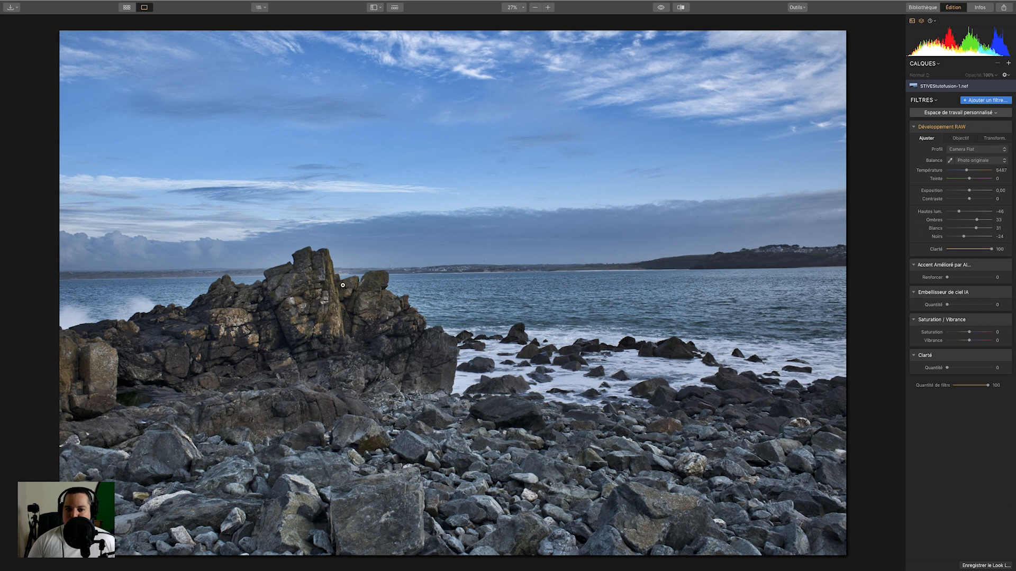
{"action": "left_click_drag", "start_coordinate": [993, 252], "coordinate": [942, 249]}
{"action": "left_click_drag", "start_coordinate": [946, 249], "coordinate": [1009, 254]}
{"action": "double_click", "coordinate": [991, 249]}
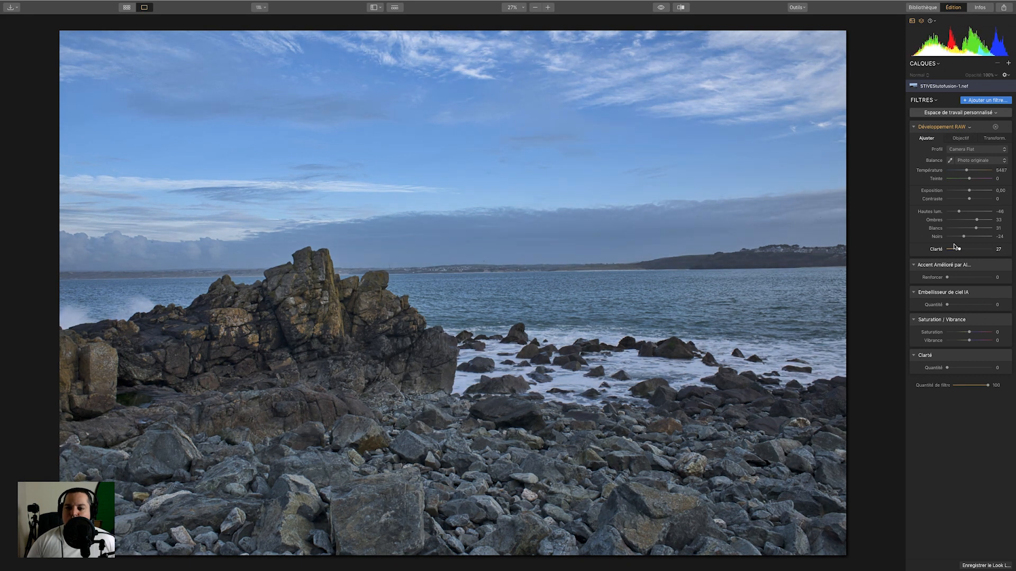
Set the RAW clarity (Clarté) to 22 and the contrast to 25
{"action": "mouse_move", "coordinate": [947, 249]}
{"action": "left_mouse_down"}
{"action": "mouse_move", "coordinate": [955, 266]}
{"action": "mouse_move", "coordinate": [956, 251]}
{"action": "left_mouse_up"}
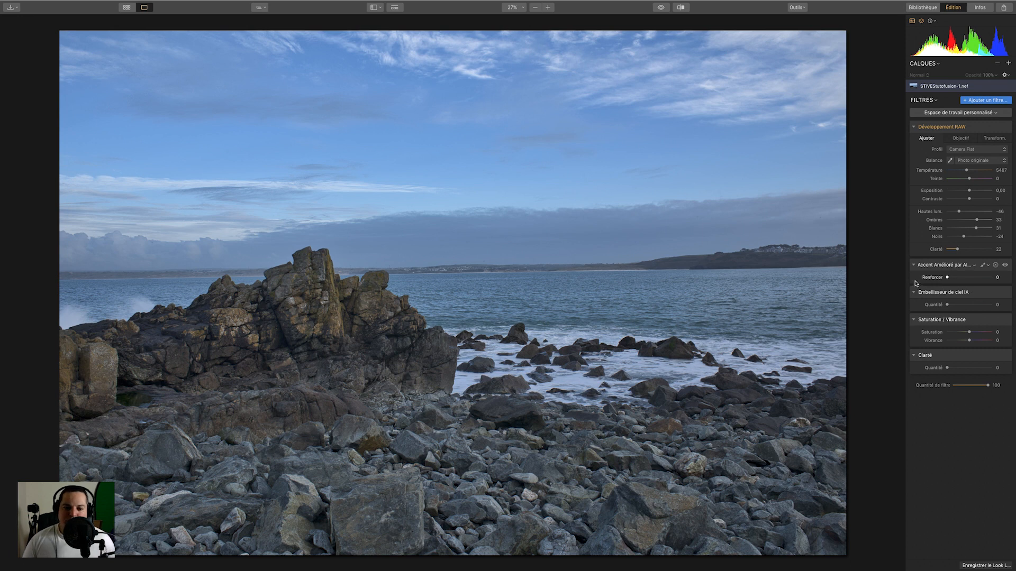
{"action": "left_click_drag", "start_coordinate": [969, 199], "coordinate": [975, 199]}
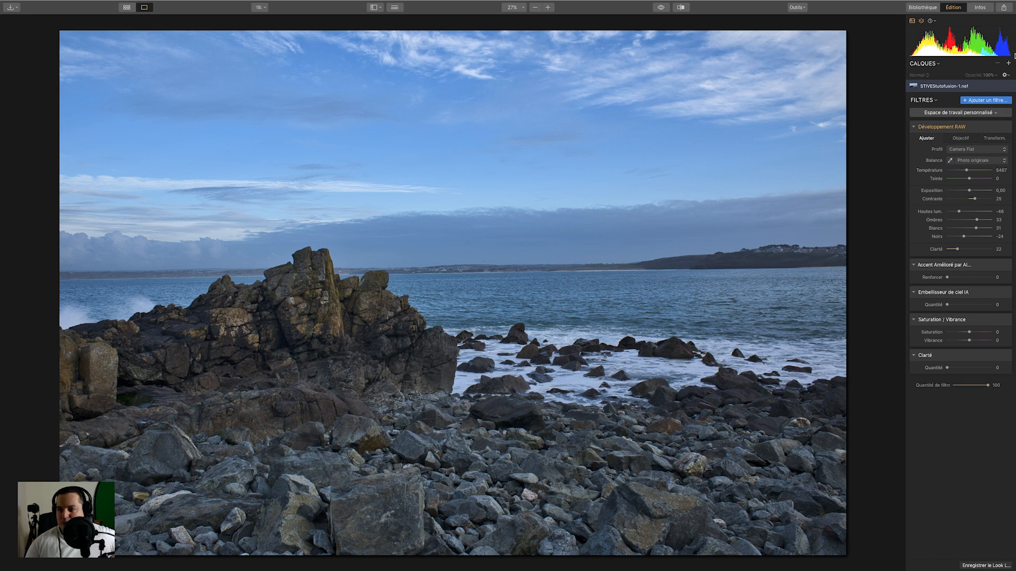
With clipping warnings displayed, set the blacks (Noirs) to -8 and the shadows (Ombres) to 42
{"action": "key", "text": "j"}
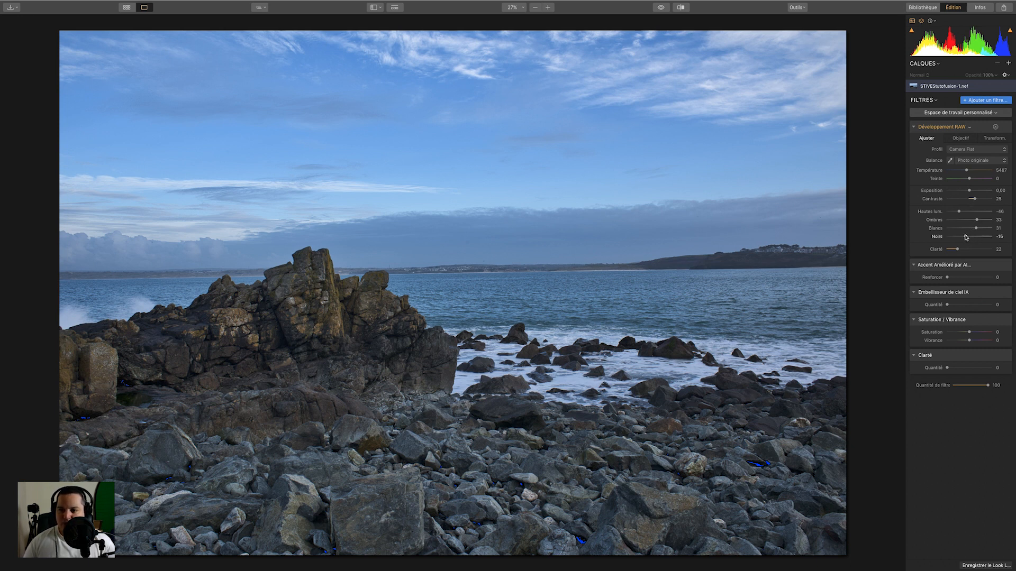
{"action": "left_click_drag", "start_coordinate": [966, 237], "coordinate": [967, 236]}
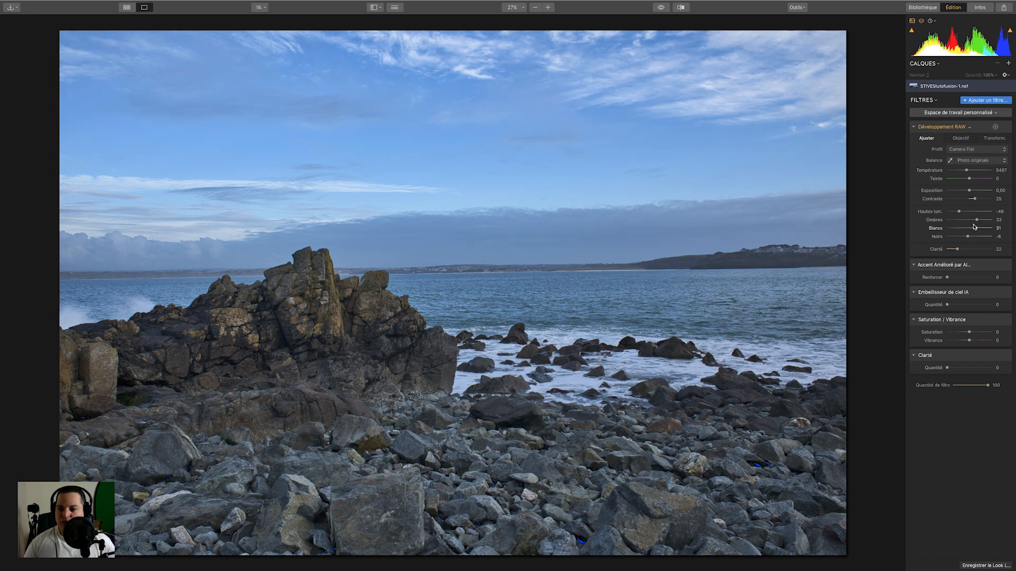
{"action": "left_click_drag", "start_coordinate": [976, 222], "coordinate": [979, 222]}
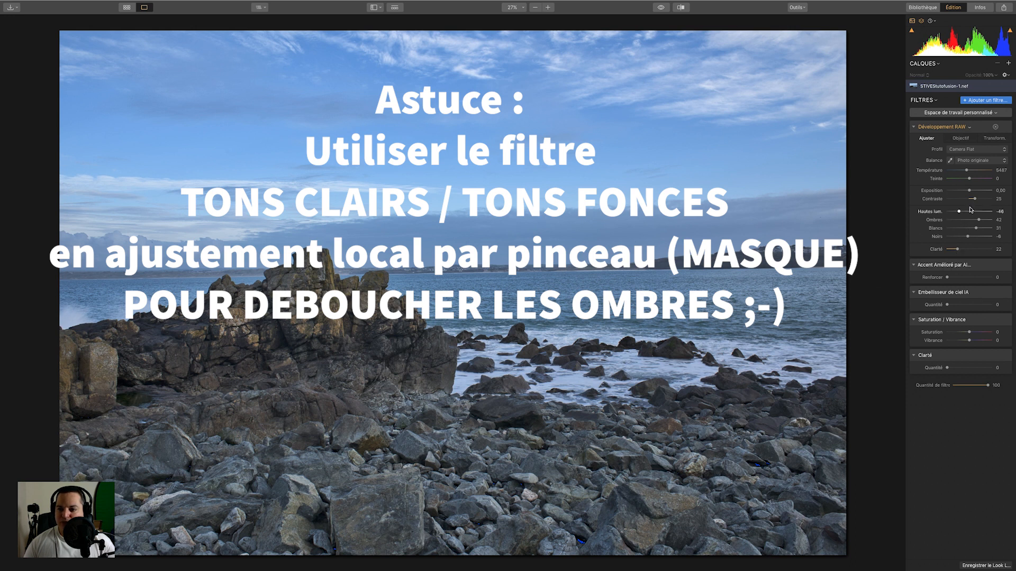
Reduce the RAW contrast to 20 and the clarity (Clarté) to 15
{"action": "left_click_drag", "start_coordinate": [975, 200], "coordinate": [972, 199]}
{"action": "left_click_drag", "start_coordinate": [957, 249], "coordinate": [953, 248]}
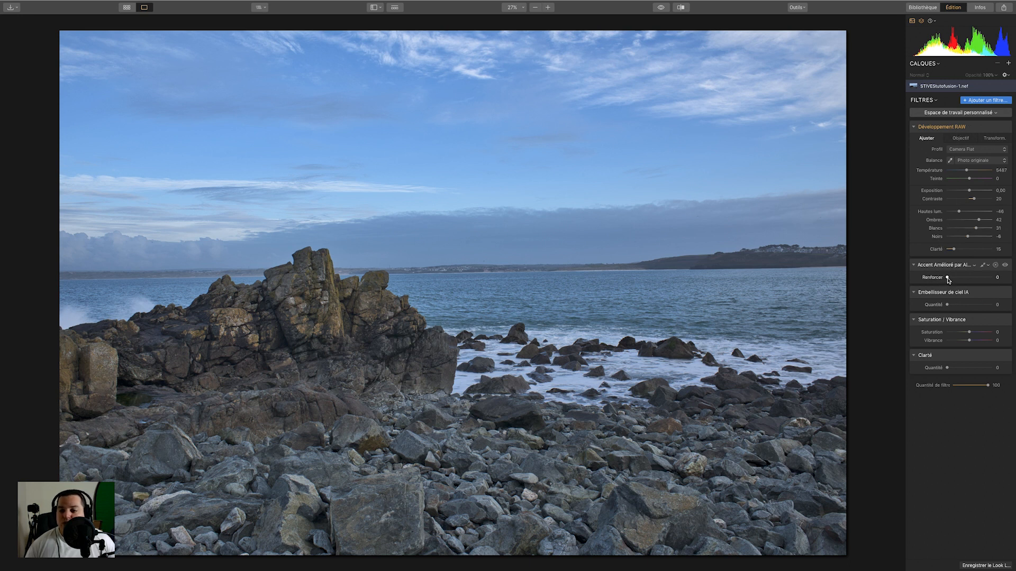
Set the AI Accent strength (Renforcer) to 9 and the AI sky enhancer amount (Embellisseur de ciel IA) to 10
{"action": "mouse_move", "coordinate": [948, 278]}
{"action": "left_mouse_down"}
{"action": "mouse_move", "coordinate": [967, 281]}
{"action": "mouse_move", "coordinate": [949, 280]}
{"action": "left_mouse_up"}
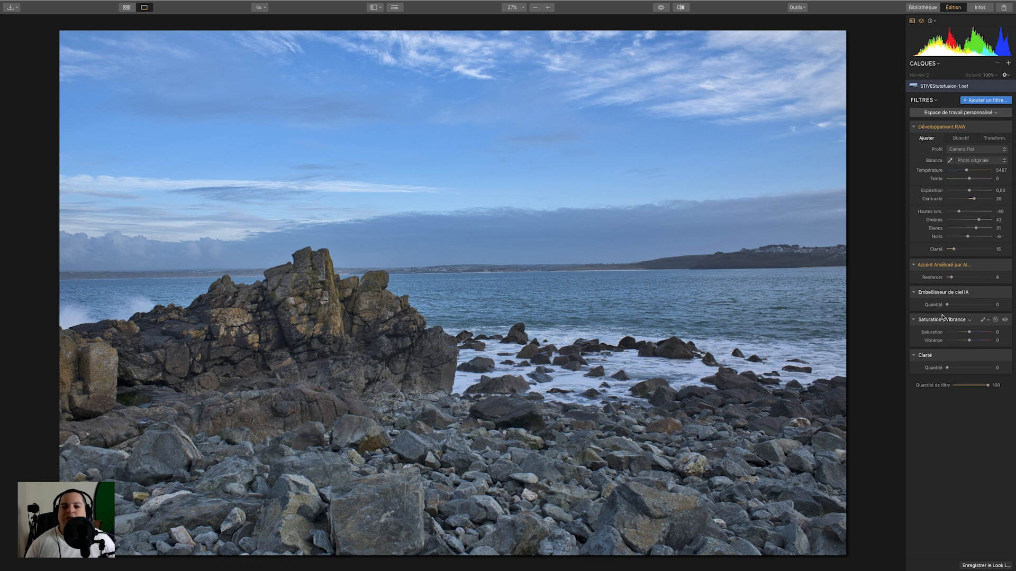
{"action": "left_click_drag", "start_coordinate": [948, 306], "coordinate": [950, 304]}
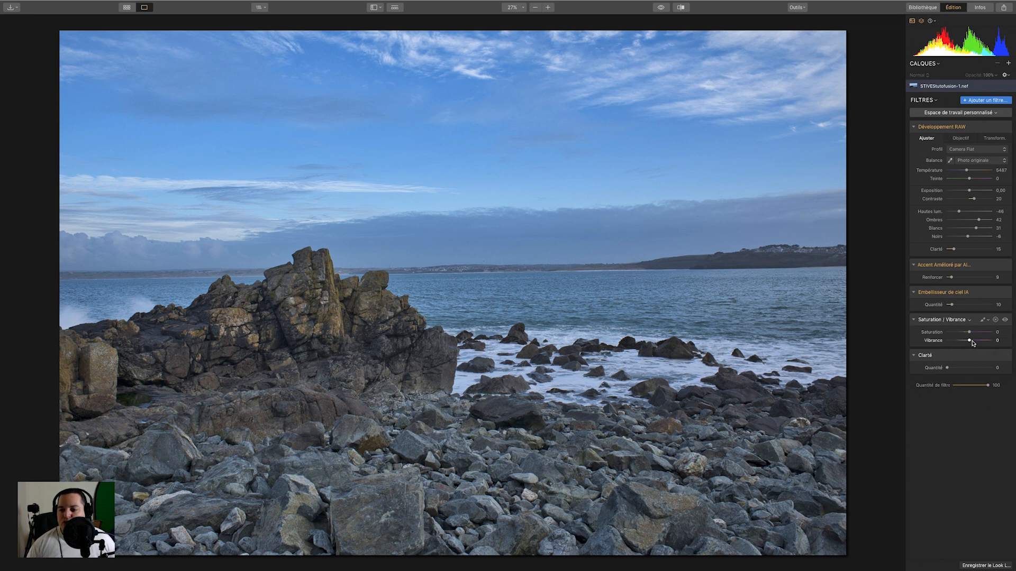
Set the vibrance to 16 and the saturation to -29 in the Saturation / Vibrance filter
{"action": "left_click_drag", "start_coordinate": [970, 341], "coordinate": [974, 341]}
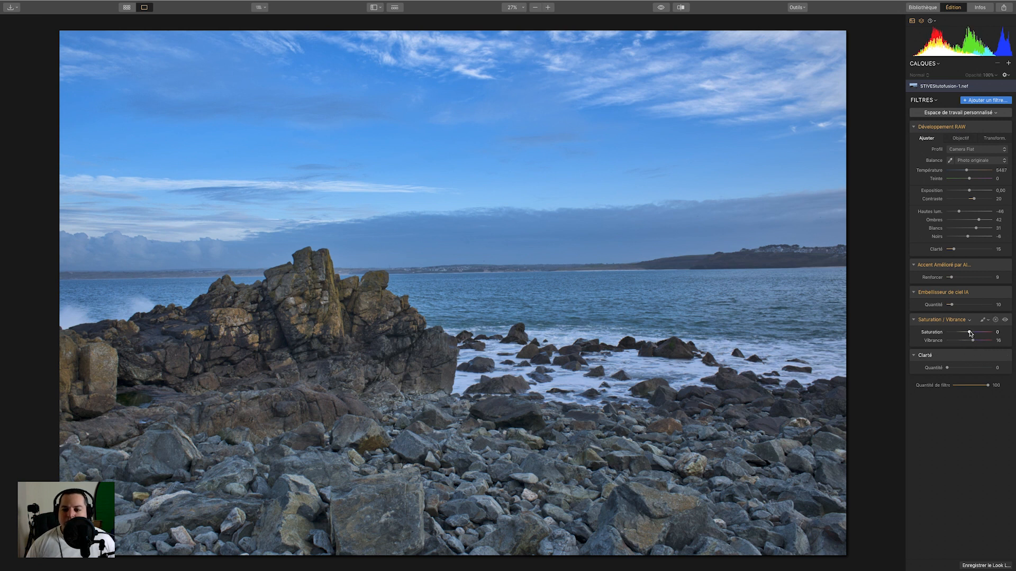
{"action": "left_click_drag", "start_coordinate": [971, 333], "coordinate": [970, 336]}
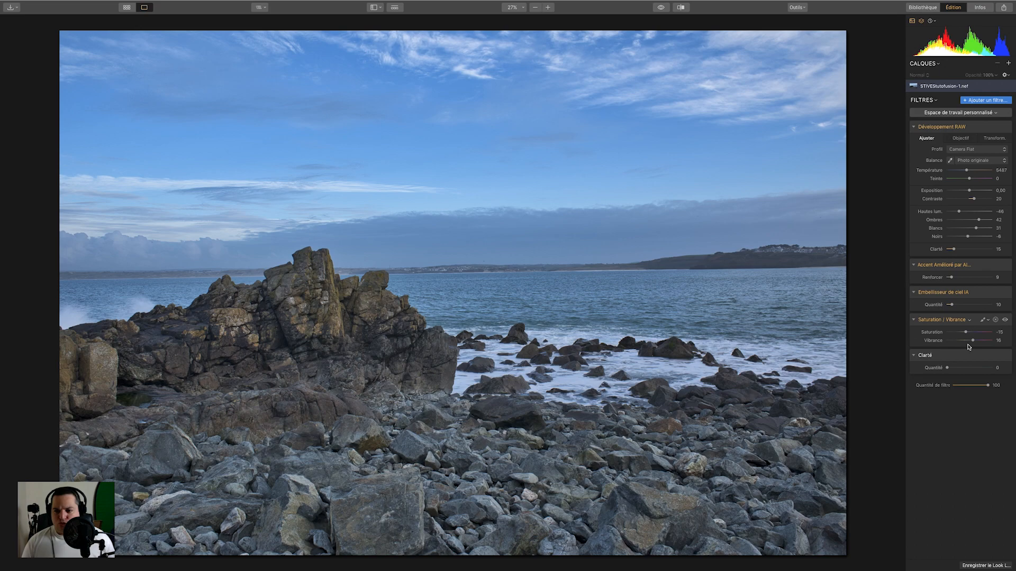
{"action": "left_click_drag", "start_coordinate": [965, 333], "coordinate": [962, 334]}
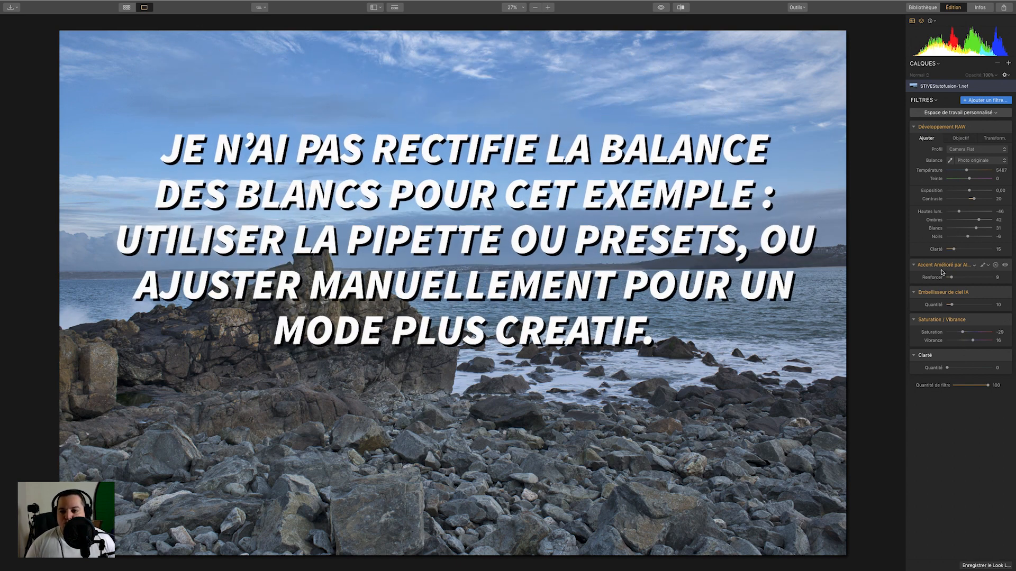
Remove the separate, unused Clarté filter from the filter stack
{"action": "left_click", "coordinate": [995, 355]}
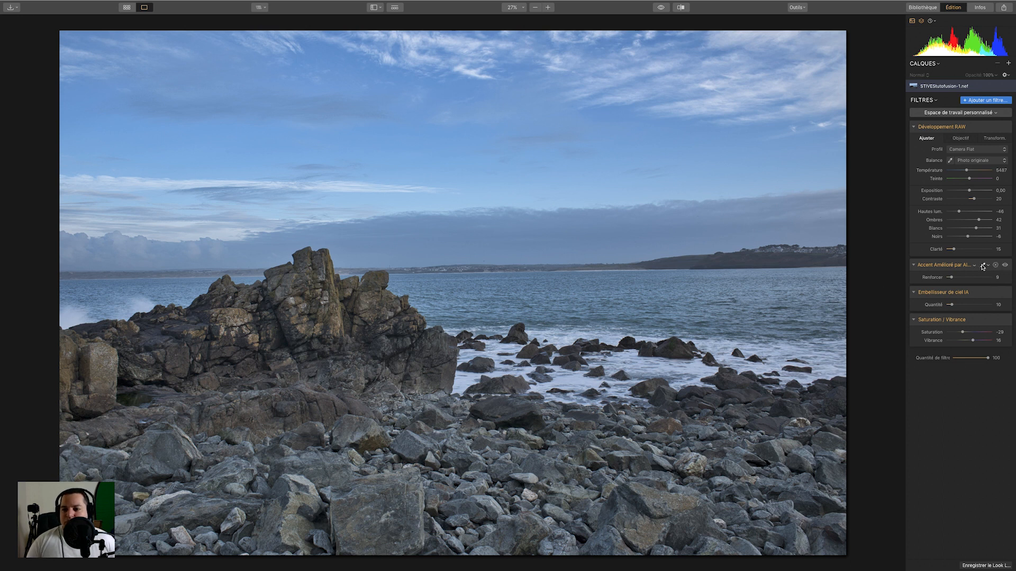
{"action": "left_click", "coordinate": [984, 267]}
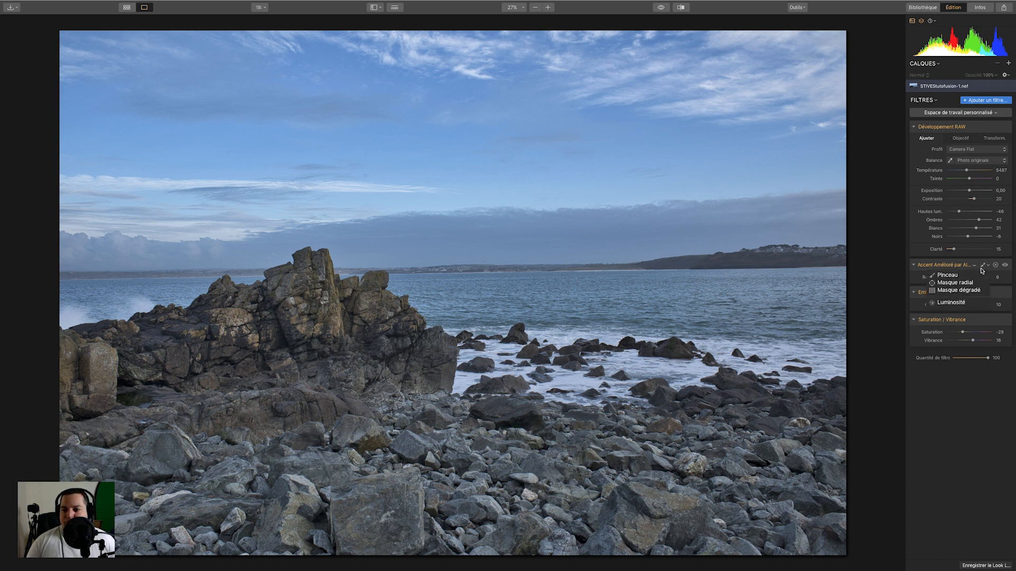
{"action": "left_click", "coordinate": [967, 276]}
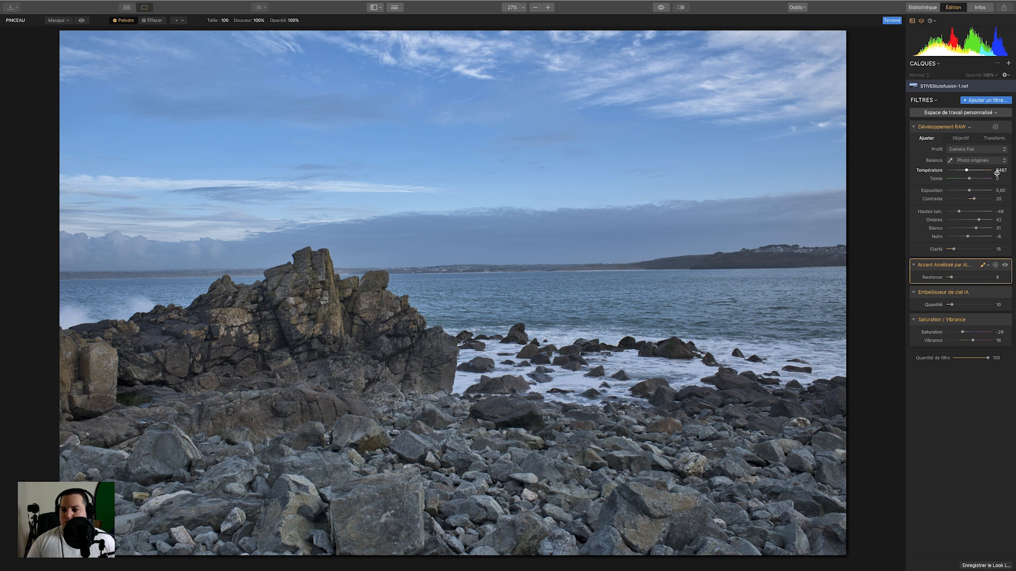
{"action": "left_click", "coordinate": [983, 265]}
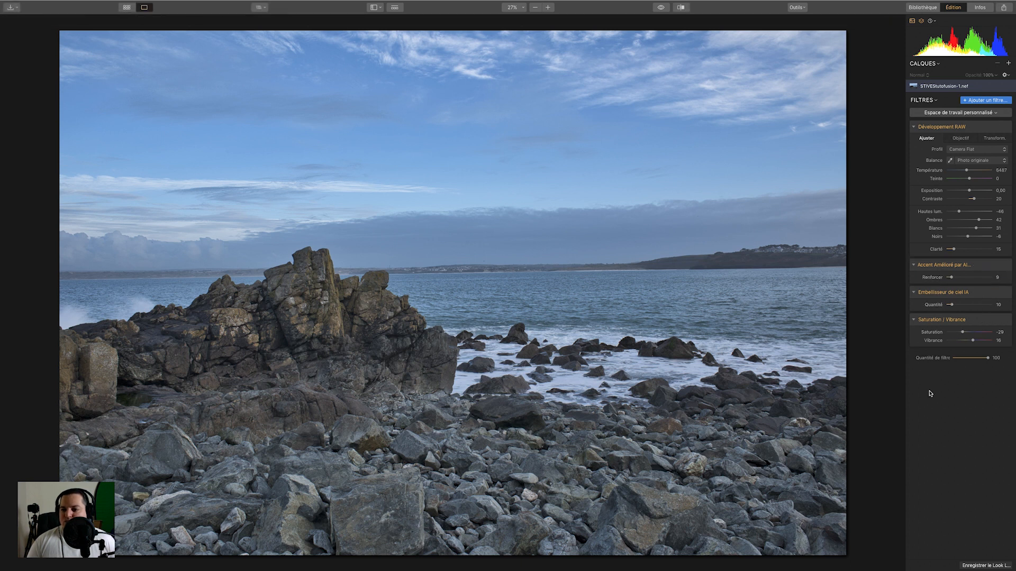
Add the Structure filter from the filter catalogue and set its amount (Quantité) to 41
{"action": "left_click", "coordinate": [984, 101]}
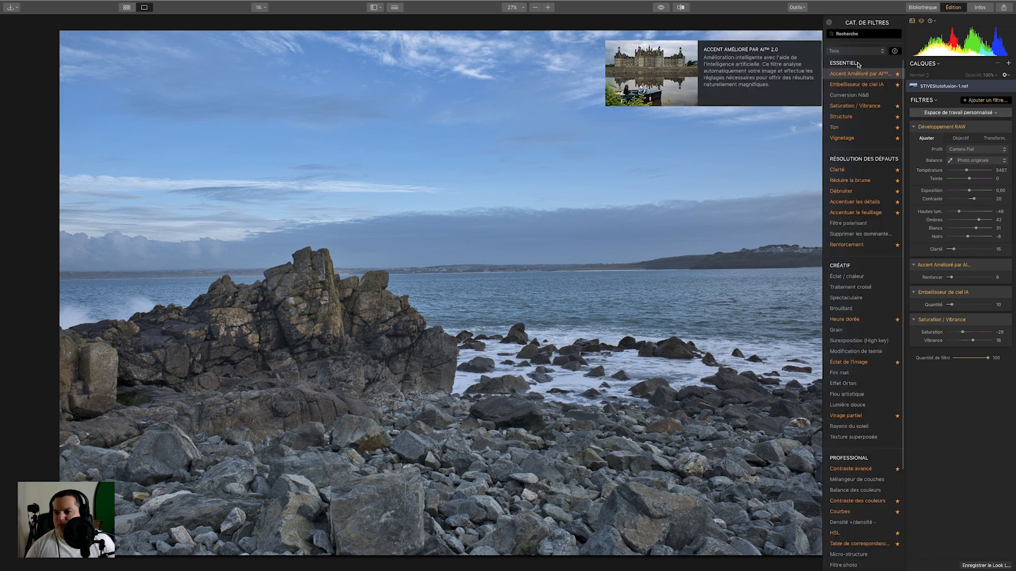
{"action": "left_click", "coordinate": [843, 117]}
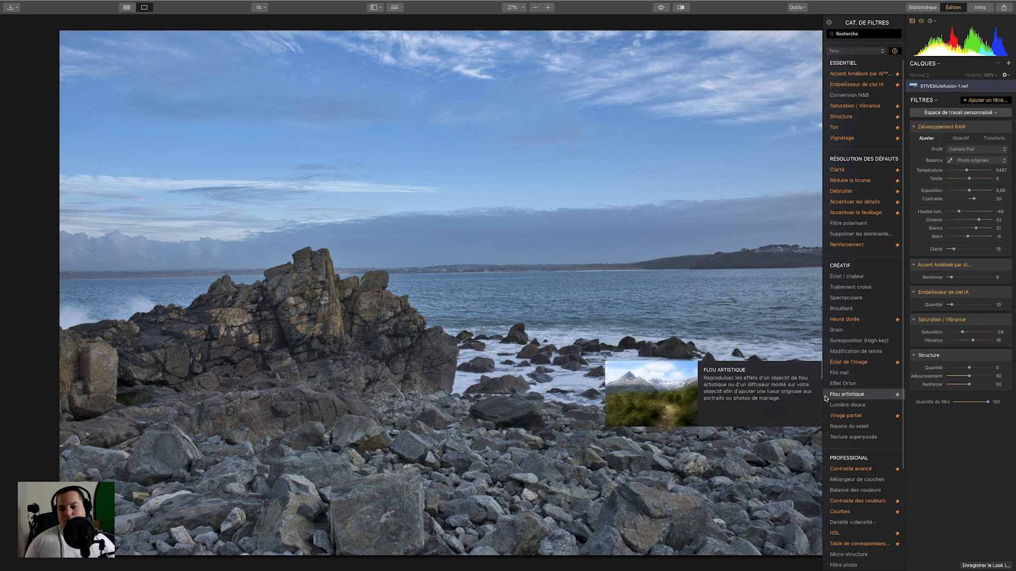
{"action": "left_click_drag", "start_coordinate": [969, 369], "coordinate": [972, 368]}
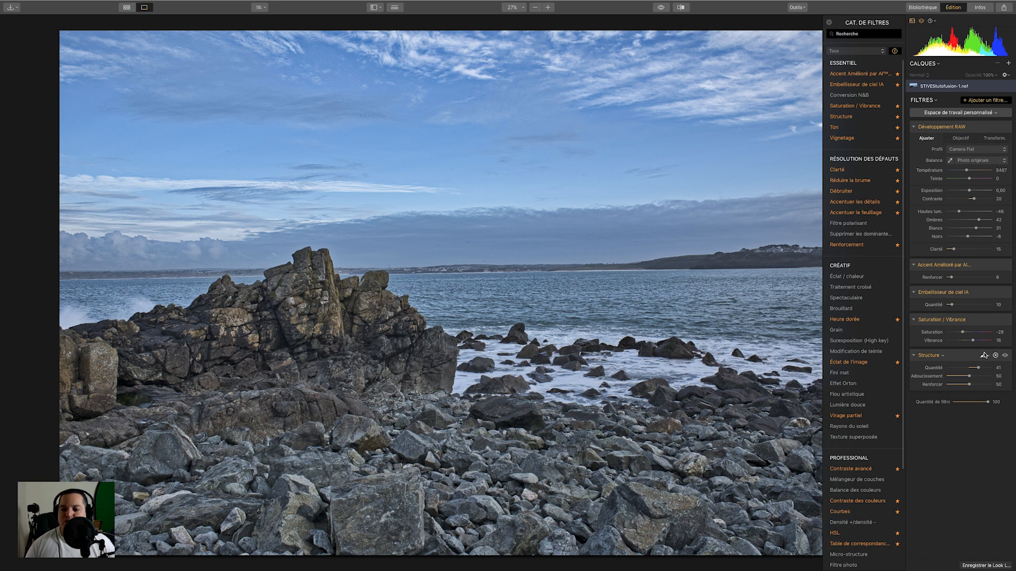
Start a brush mask (Pinceau) on the Structure filter with the brush opacity at 38%
{"action": "left_click", "coordinate": [983, 355]}
{"action": "left_click", "coordinate": [971, 365]}
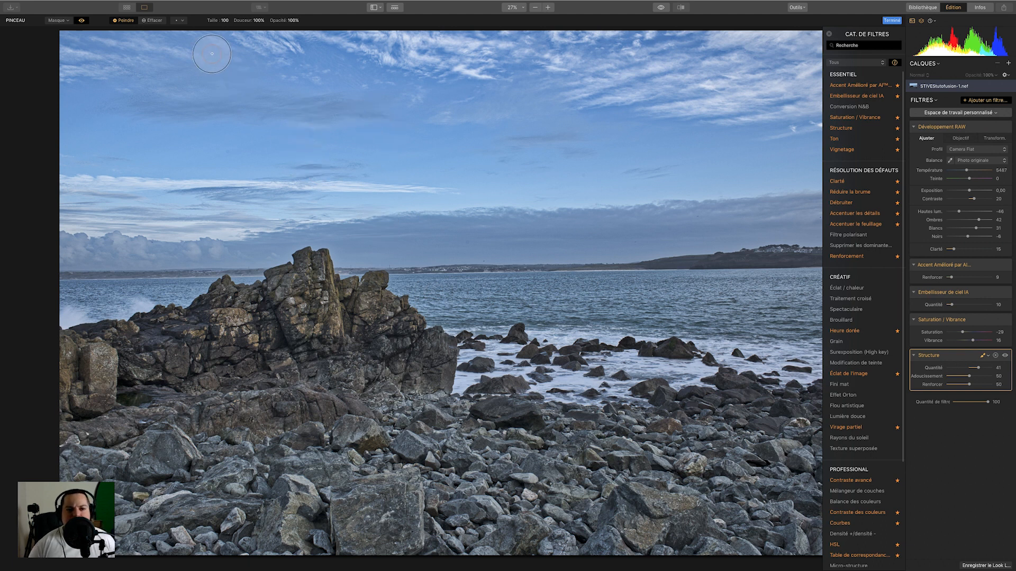
{"action": "left_click", "coordinate": [290, 24]}
{"action": "left_click_drag", "start_coordinate": [294, 31], "coordinate": [226, 30]}
Adjust the mask brush size to 94
{"action": "left_click", "coordinate": [224, 21]}
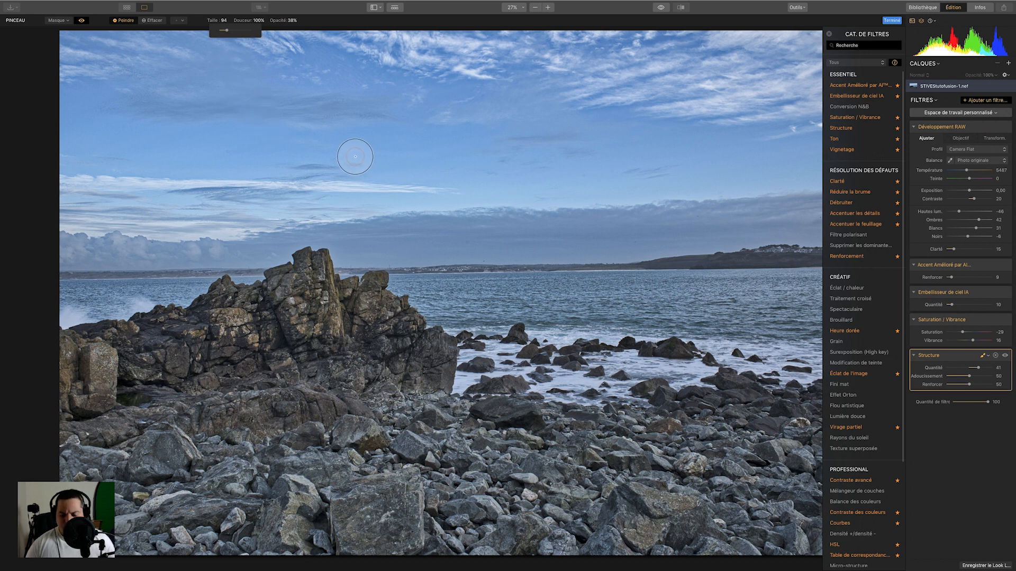
{"action": "key", "text": "bracketleft"}
{"action": "key", "text": "bracketleft"}
{"action": "key", "text": "bracketleft"}
{"action": "key", "text": "bracketleft"}
{"action": "key", "text": "bracketright"}
{"action": "key", "text": "bracketright"}
{"action": "key", "text": "bracketright"}
{"action": "key", "text": "bracketright"}
{"action": "key", "text": "bracketright"}
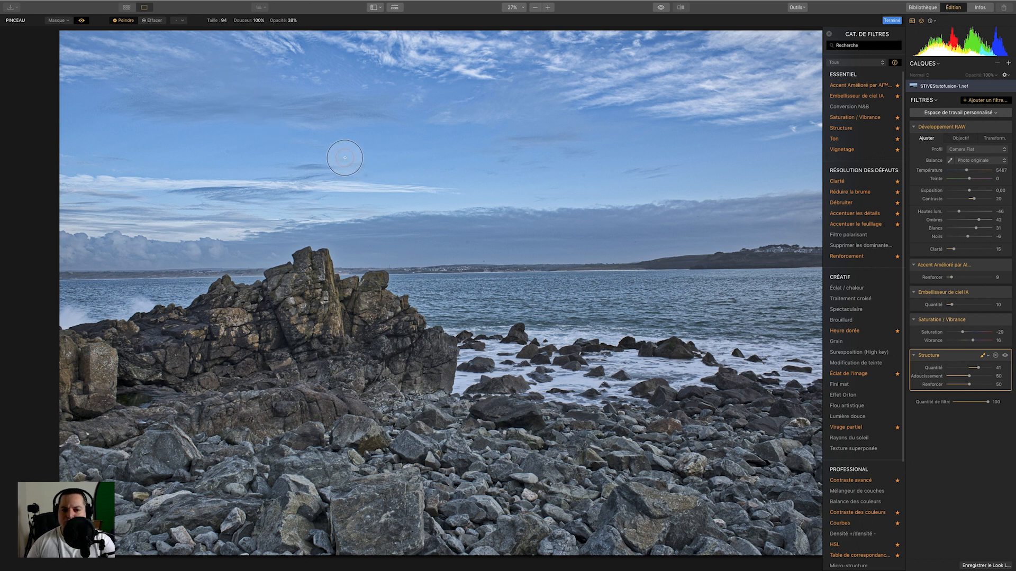
{"action": "key", "text": "bracketleft"}
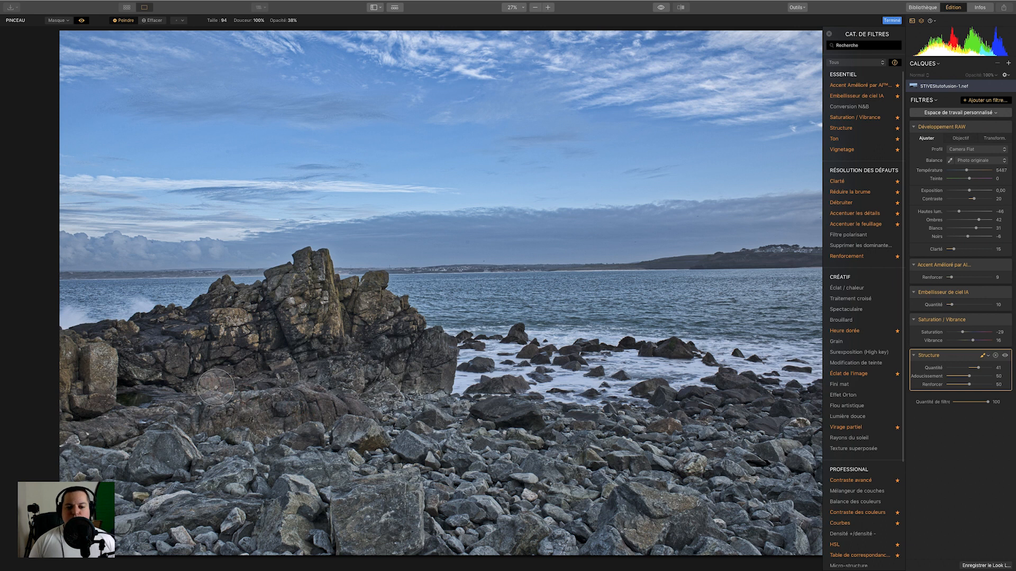
Paint the Structure filter's mask over the large rock formation and the ground at its base
{"action": "mouse_move", "coordinate": [222, 389]}
{"action": "left_mouse_down"}
{"action": "mouse_move", "coordinate": [363, 368]}
{"action": "mouse_move", "coordinate": [211, 388]}
{"action": "mouse_move", "coordinate": [136, 431]}
{"action": "mouse_move", "coordinate": [181, 400]}
{"action": "mouse_move", "coordinate": [156, 409]}
{"action": "mouse_move", "coordinate": [147, 447]}
{"action": "mouse_move", "coordinate": [251, 413]}
{"action": "mouse_move", "coordinate": [183, 421]}
{"action": "mouse_move", "coordinate": [337, 382]}
{"action": "mouse_move", "coordinate": [373, 386]}
{"action": "mouse_move", "coordinate": [141, 446]}
{"action": "mouse_move", "coordinate": [417, 371]}
{"action": "mouse_move", "coordinate": [292, 354]}
{"action": "mouse_move", "coordinate": [85, 412]}
{"action": "mouse_move", "coordinate": [166, 370]}
{"action": "mouse_move", "coordinate": [289, 346]}
{"action": "mouse_move", "coordinate": [387, 349]}
{"action": "mouse_move", "coordinate": [334, 331]}
{"action": "mouse_move", "coordinate": [246, 332]}
{"action": "mouse_move", "coordinate": [309, 324]}
{"action": "mouse_move", "coordinate": [212, 339]}
{"action": "mouse_move", "coordinate": [122, 366]}
{"action": "mouse_move", "coordinate": [71, 397]}
{"action": "mouse_move", "coordinate": [84, 461]}
{"action": "mouse_move", "coordinate": [73, 452]}
{"action": "mouse_move", "coordinate": [117, 488]}
{"action": "mouse_move", "coordinate": [68, 486]}
{"action": "mouse_move", "coordinate": [394, 392]}
{"action": "mouse_move", "coordinate": [264, 421]}
{"action": "mouse_move", "coordinate": [133, 427]}
{"action": "mouse_move", "coordinate": [113, 442]}
{"action": "left_mouse_up"}
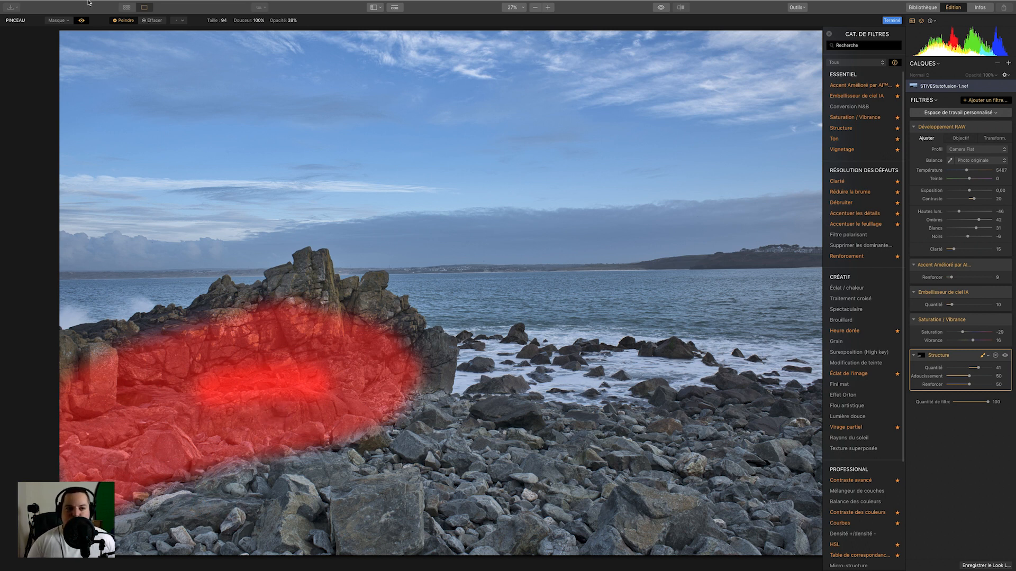
Hide the mask overlay and compare the photo with the Structure filter off and on
{"action": "left_click", "coordinate": [81, 21]}
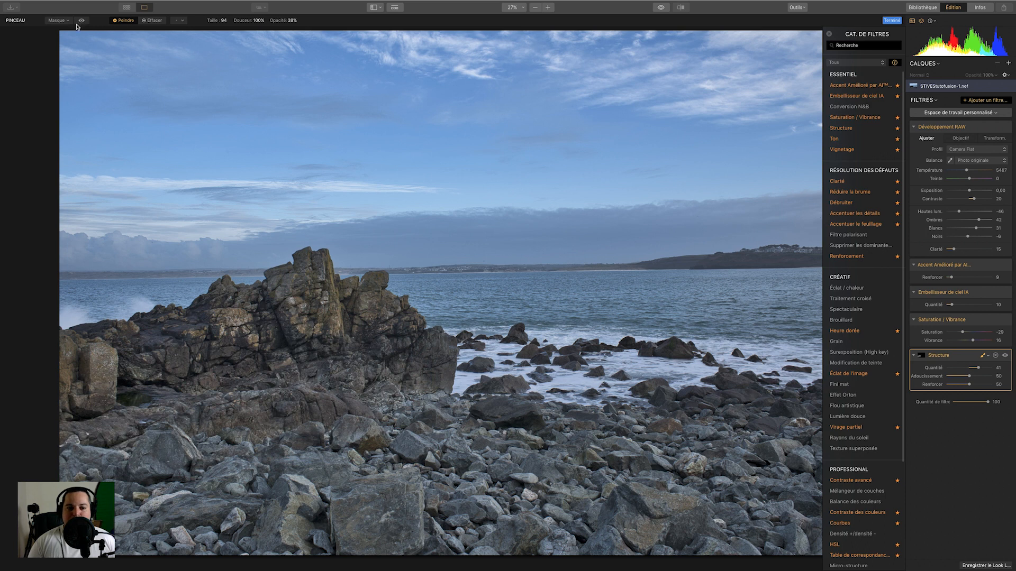
{"action": "left_click", "coordinate": [82, 21]}
{"action": "left_click", "coordinate": [81, 21]}
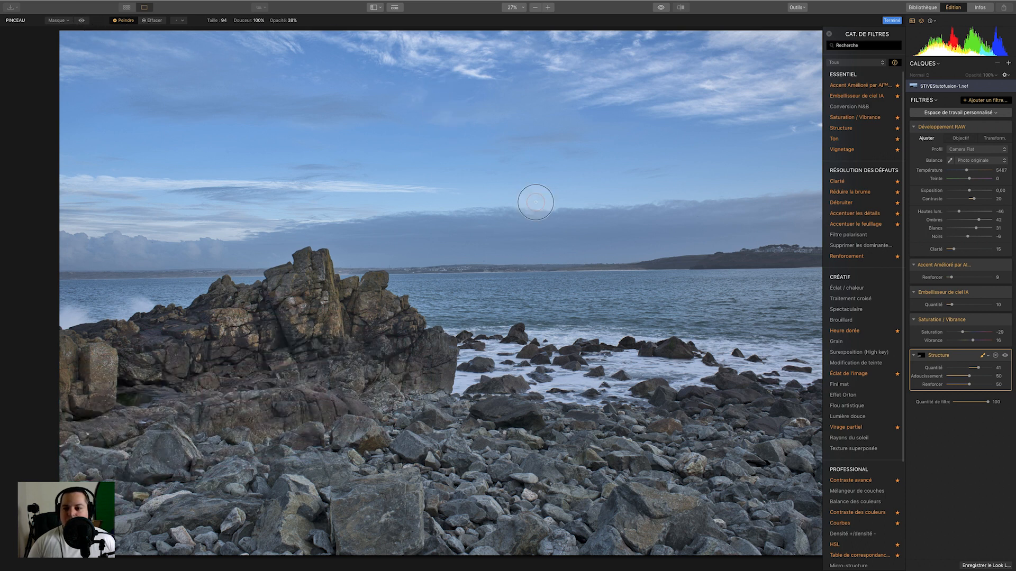
{"action": "left_click", "coordinate": [1005, 356]}
{"action": "left_click", "coordinate": [1005, 355]}
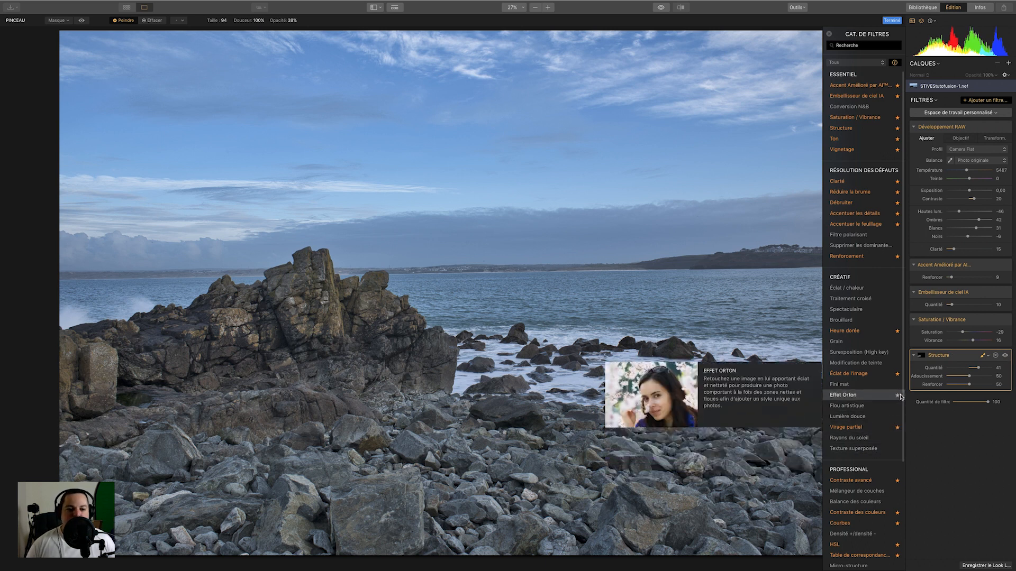
Set the mask brush opacity to 78%, strengthen the Structure mask over the lower part of the rock formation, and check it with the overlay
{"action": "left_click", "coordinate": [290, 20]}
{"action": "left_click_drag", "start_coordinate": [292, 30], "coordinate": [307, 32]}
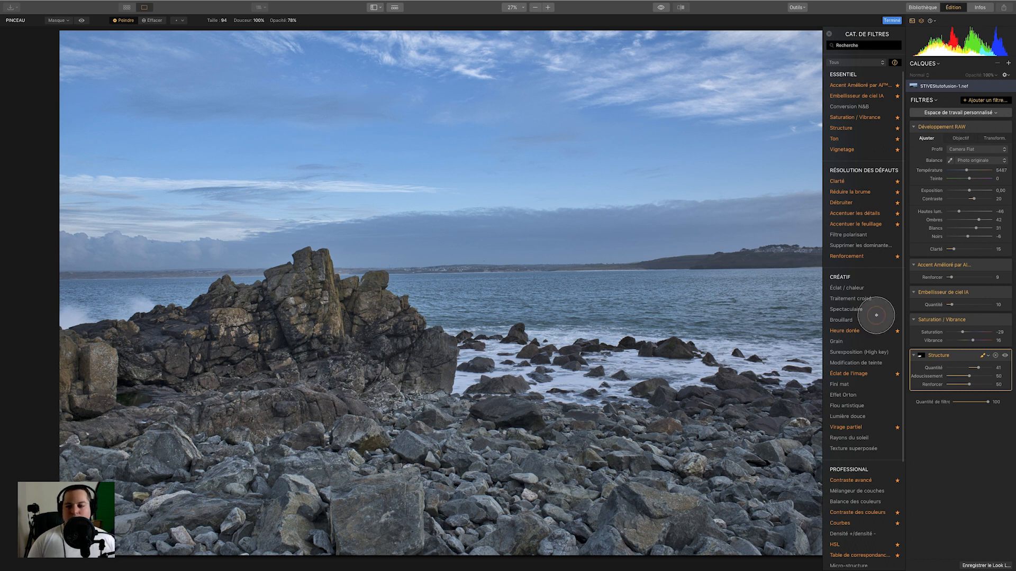
{"action": "left_click", "coordinate": [1005, 356]}
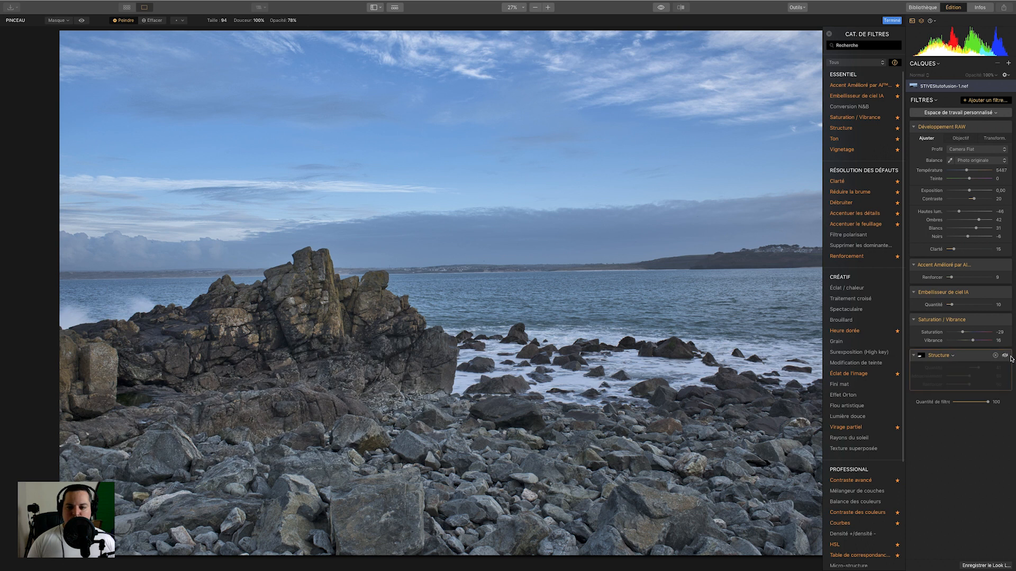
{"action": "left_click", "coordinate": [1005, 356]}
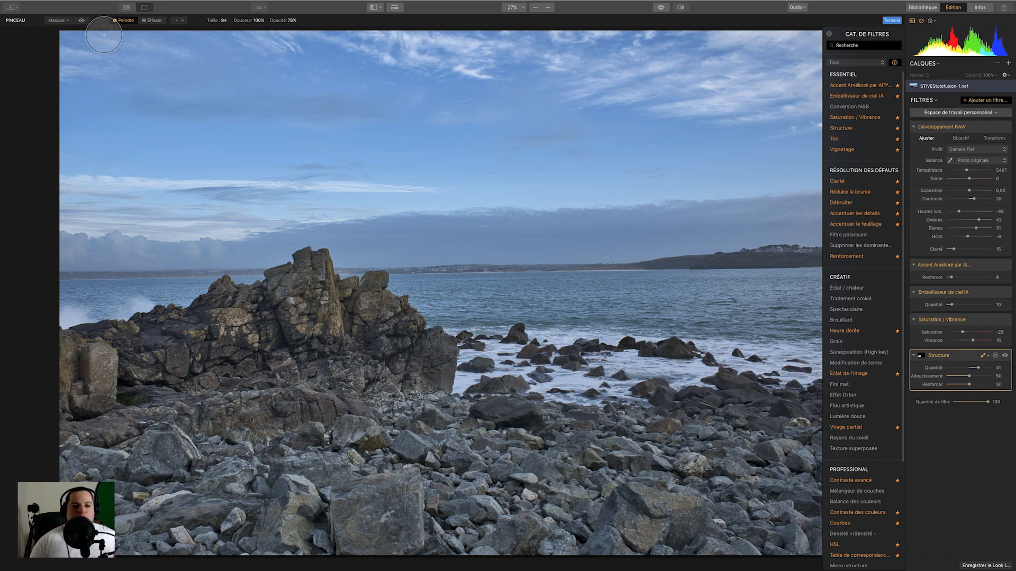
{"action": "left_click", "coordinate": [83, 21]}
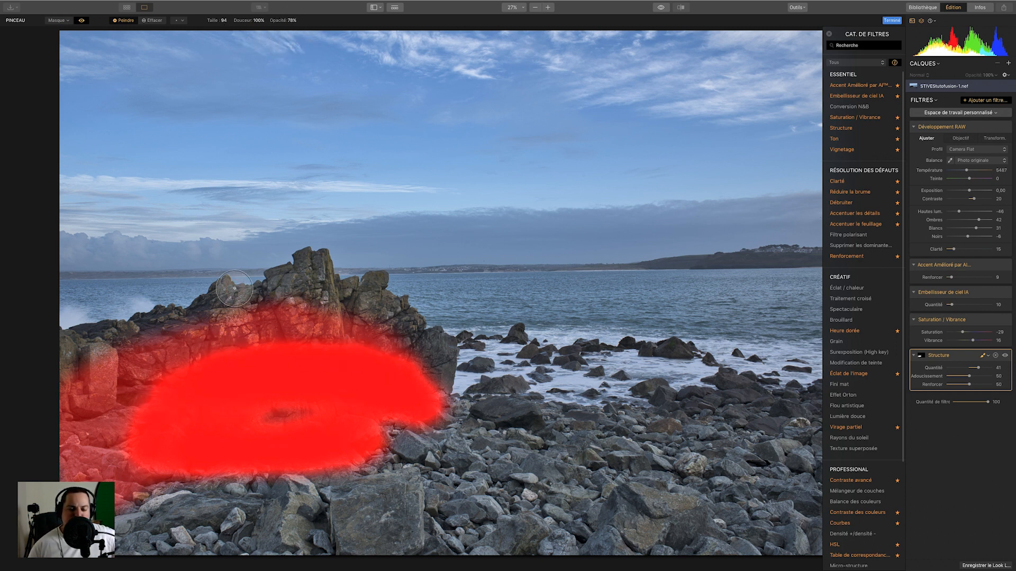
Try feathering the Structure filter's mask with Progressivité values of 425, 698 and 321
{"action": "left_click", "coordinate": [58, 20]}
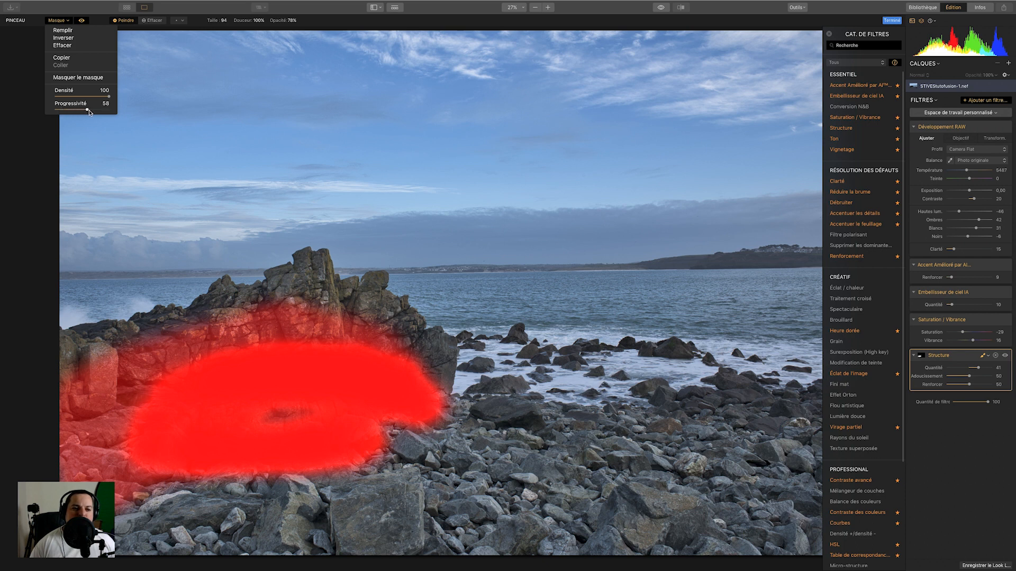
{"action": "left_click_drag", "start_coordinate": [98, 112], "coordinate": [102, 108]}
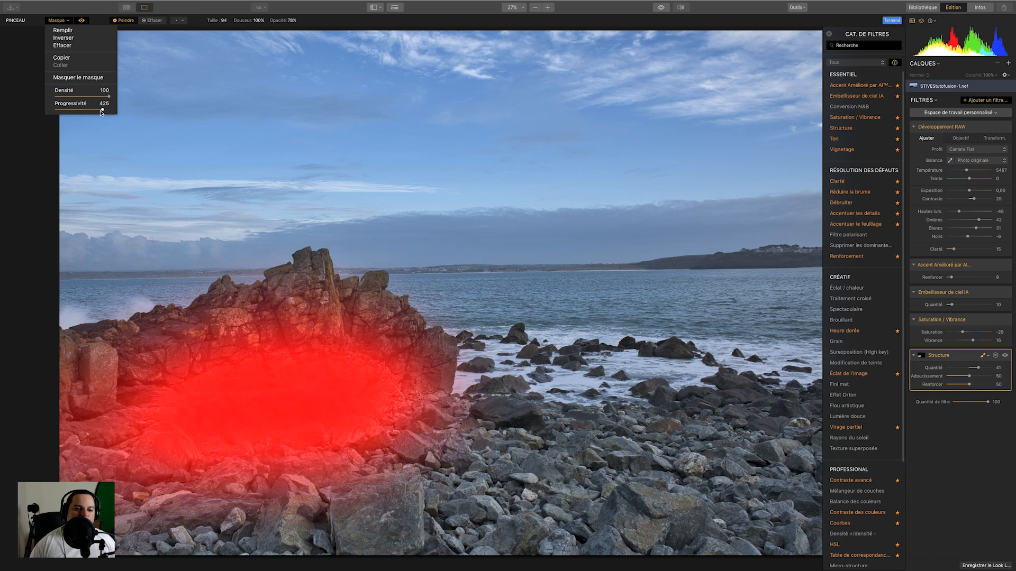
{"action": "left_click_drag", "start_coordinate": [103, 109], "coordinate": [107, 109]}
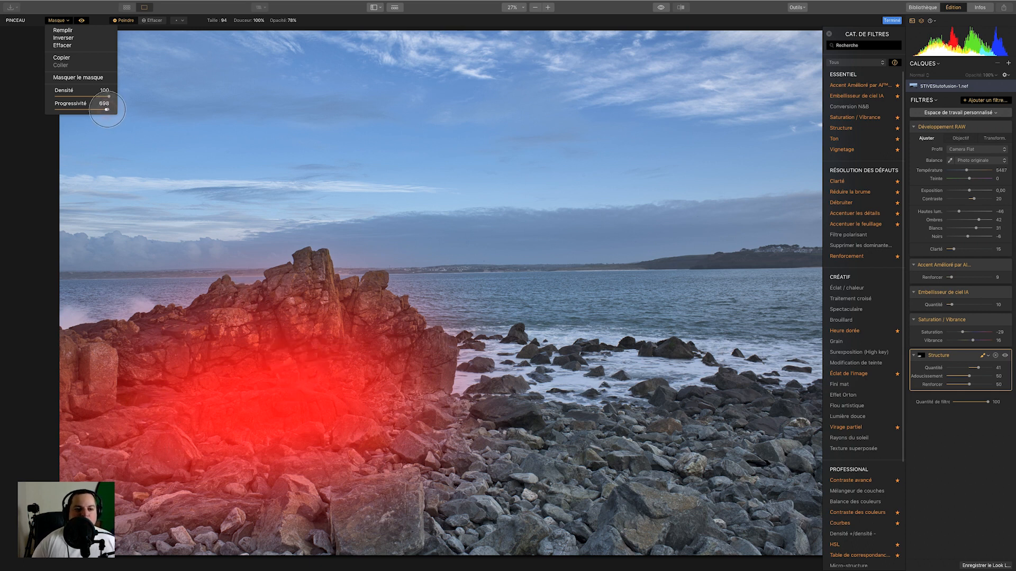
{"action": "left_click_drag", "start_coordinate": [102, 109], "coordinate": [100, 109]}
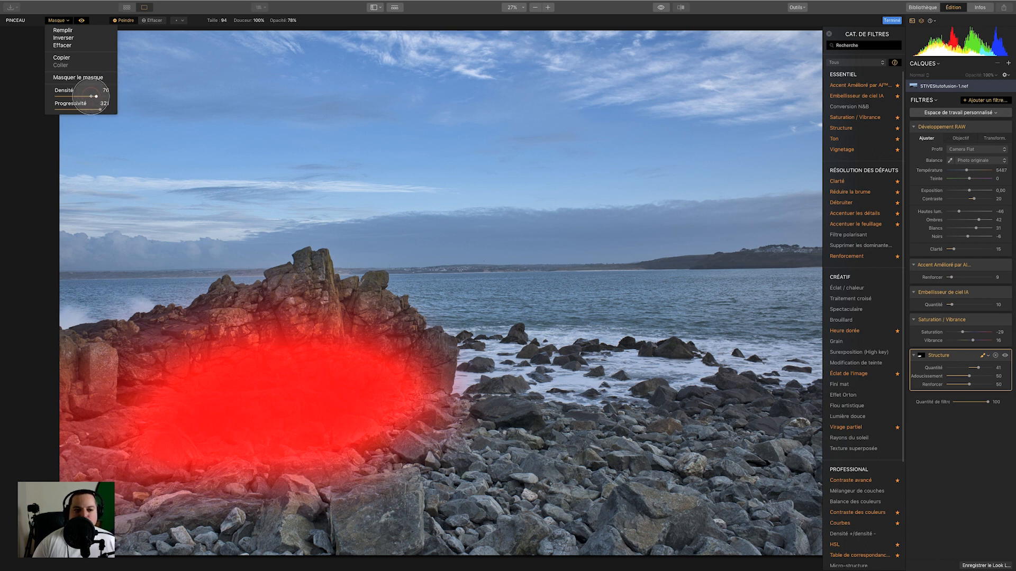
Try the mask's Densité at 54 and 82, restore it to 100, and return Progressivité to 0
{"action": "left_click_drag", "start_coordinate": [92, 96], "coordinate": [85, 98]}
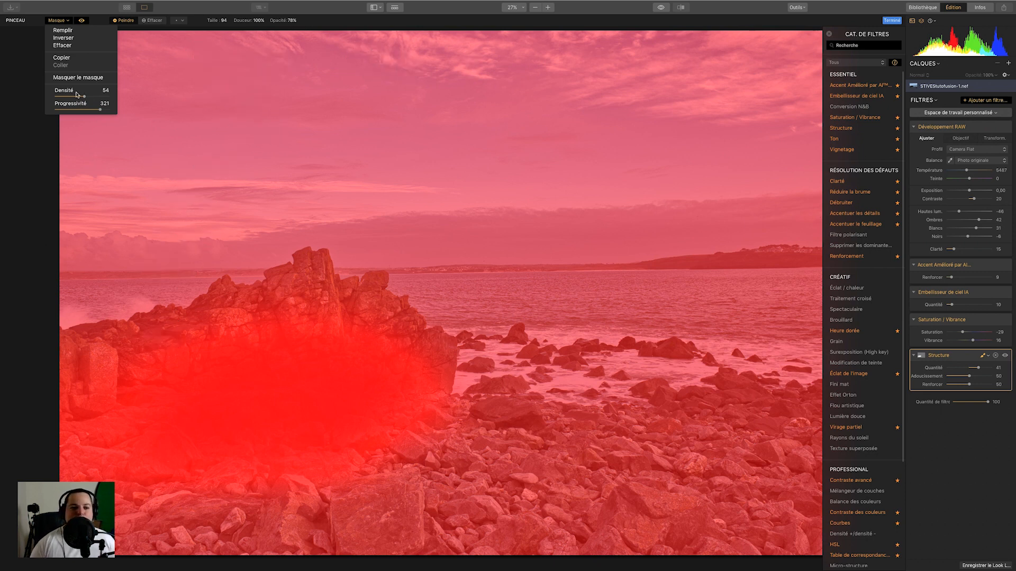
{"action": "left_click_drag", "start_coordinate": [84, 96], "coordinate": [92, 98]}
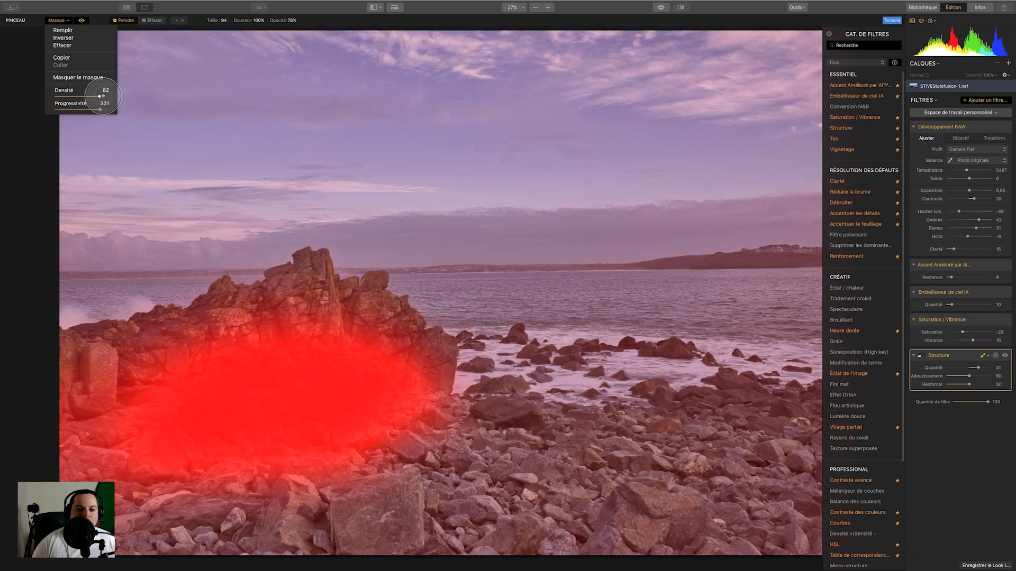
{"action": "left_click_drag", "start_coordinate": [106, 102], "coordinate": [109, 100]}
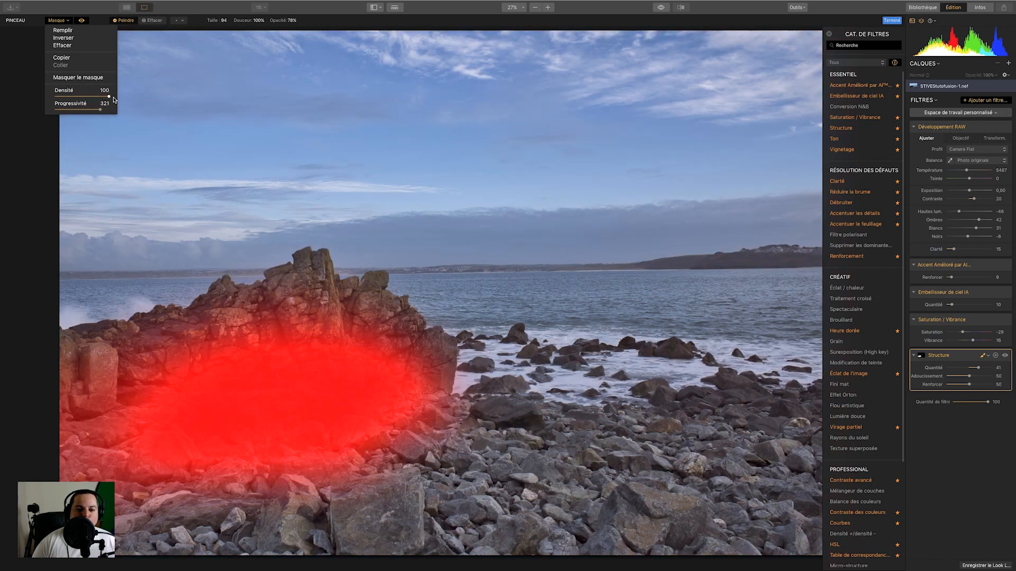
{"action": "left_click_drag", "start_coordinate": [103, 111], "coordinate": [42, 108]}
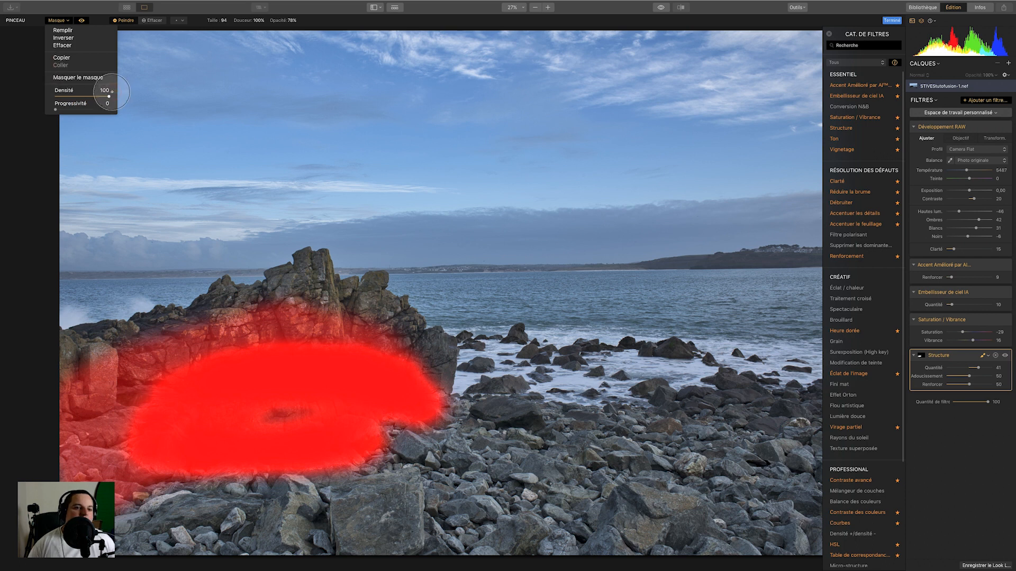
Hide the Structure filter's mask overlay and show it again
{"action": "left_click", "coordinate": [85, 78]}
{"action": "left_click", "coordinate": [67, 22]}
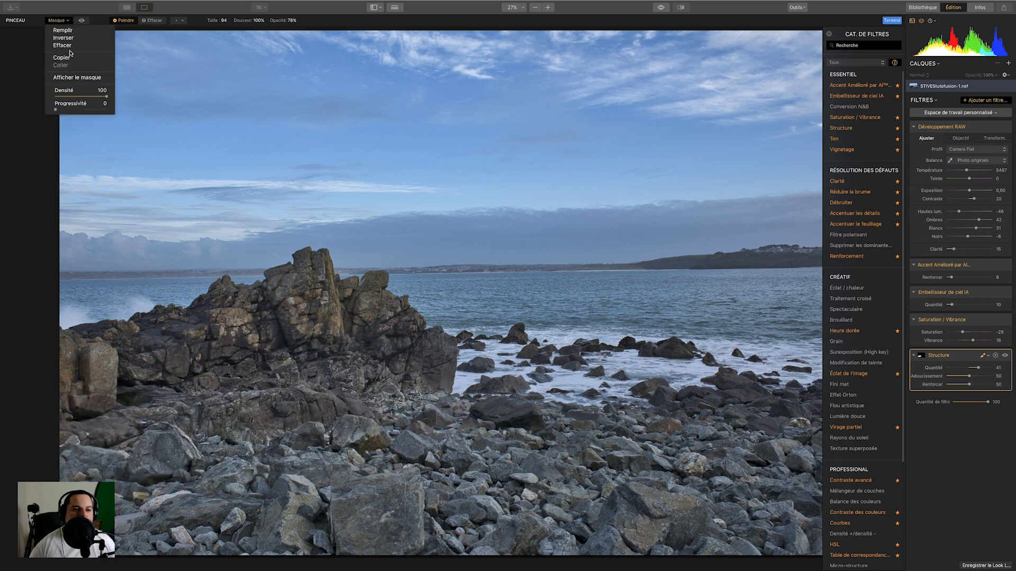
{"action": "left_click", "coordinate": [74, 77]}
Copy the Structure filter's mask and hide its red overlay
{"action": "left_click", "coordinate": [63, 22]}
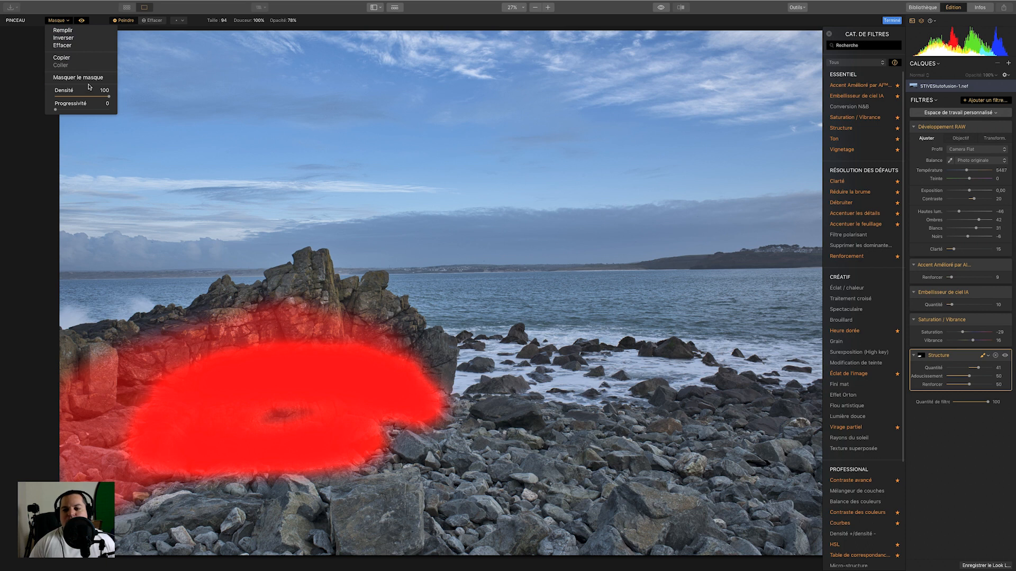
{"action": "left_click", "coordinate": [77, 59]}
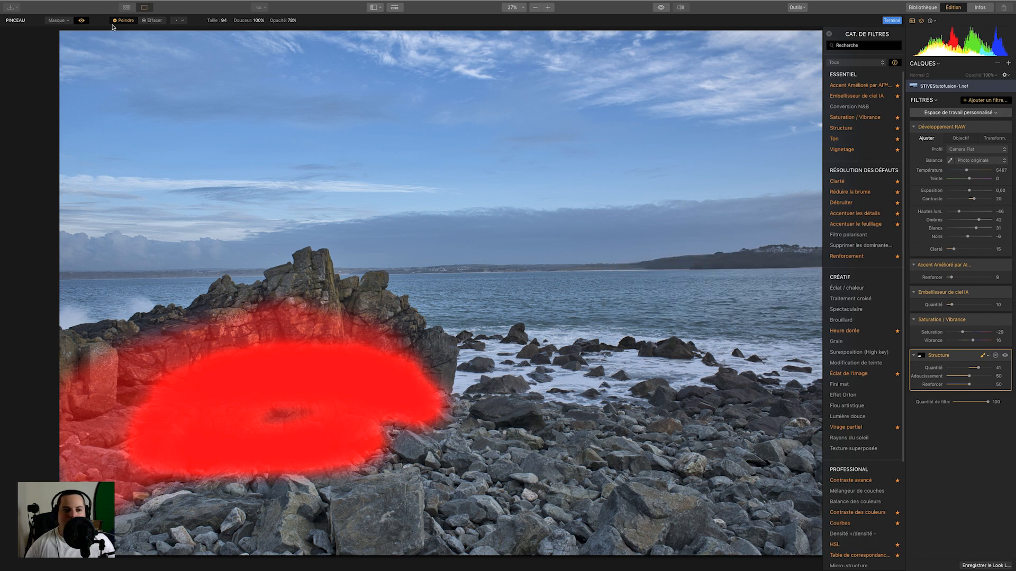
{"action": "left_click", "coordinate": [82, 20]}
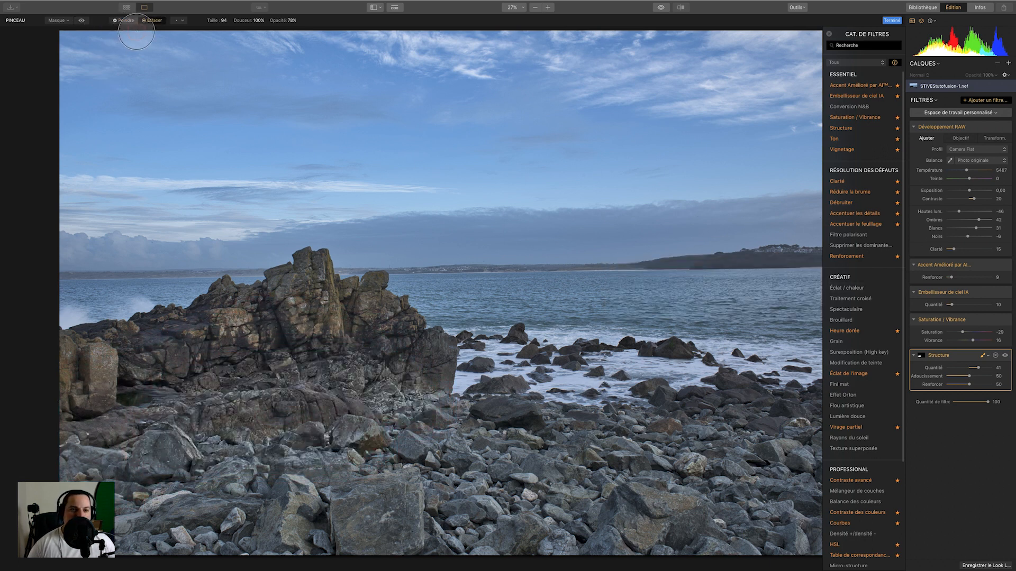
Add the Grain filter from the filter catalogue and set its Quantité to 76 and Taille to 65
{"action": "mouse_move", "coordinate": [865, 335]}
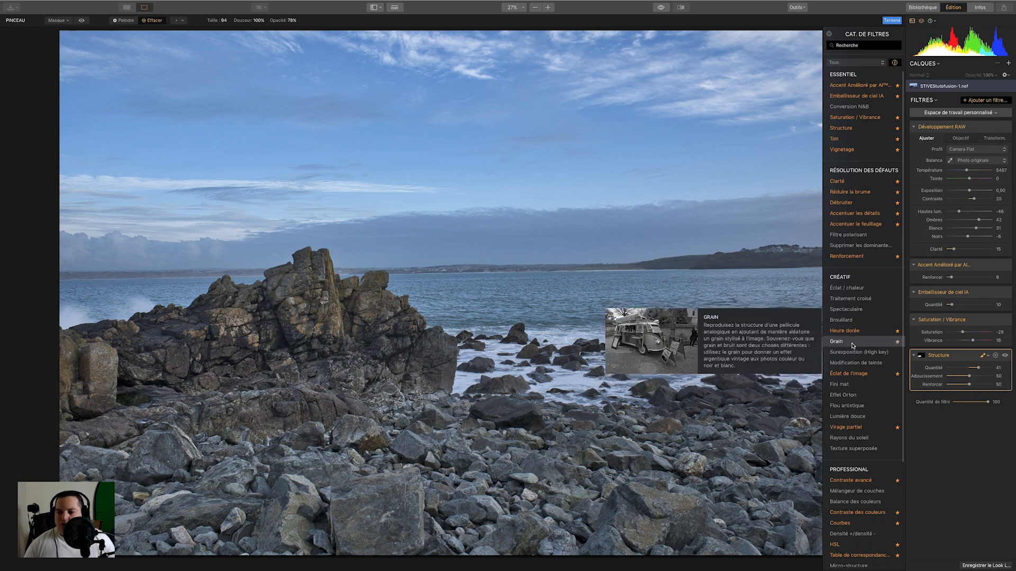
{"action": "left_click", "coordinate": [856, 344]}
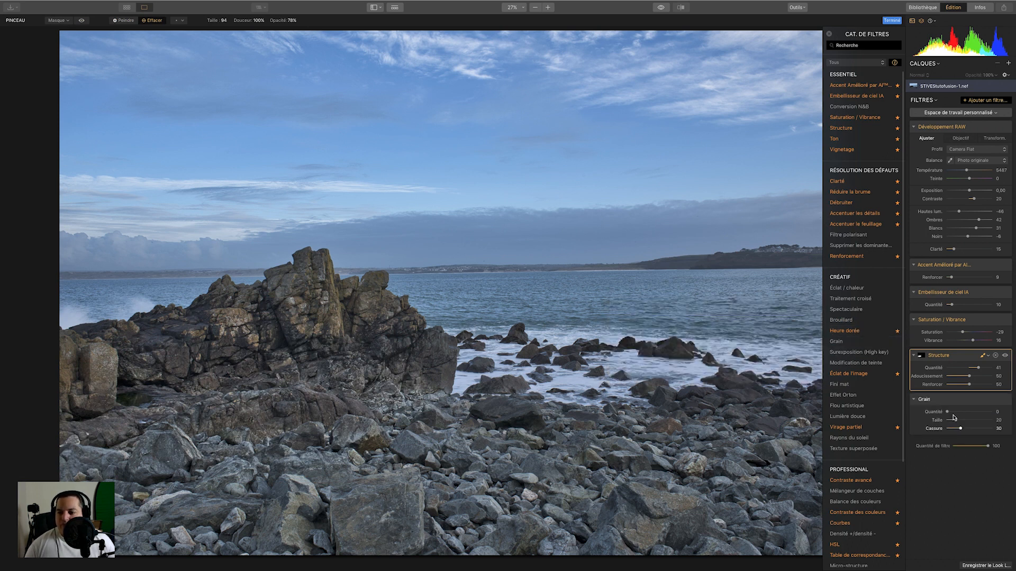
{"action": "left_click_drag", "start_coordinate": [963, 411], "coordinate": [976, 420]}
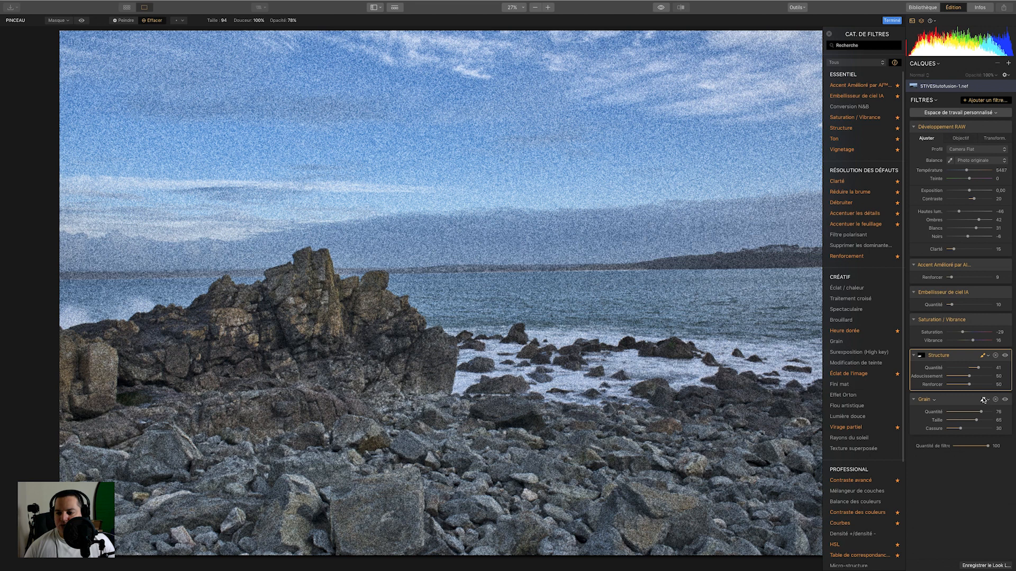
Start a brush mask on the Grain filter and paste the copied Structure mask into it
{"action": "left_click", "coordinate": [983, 400]}
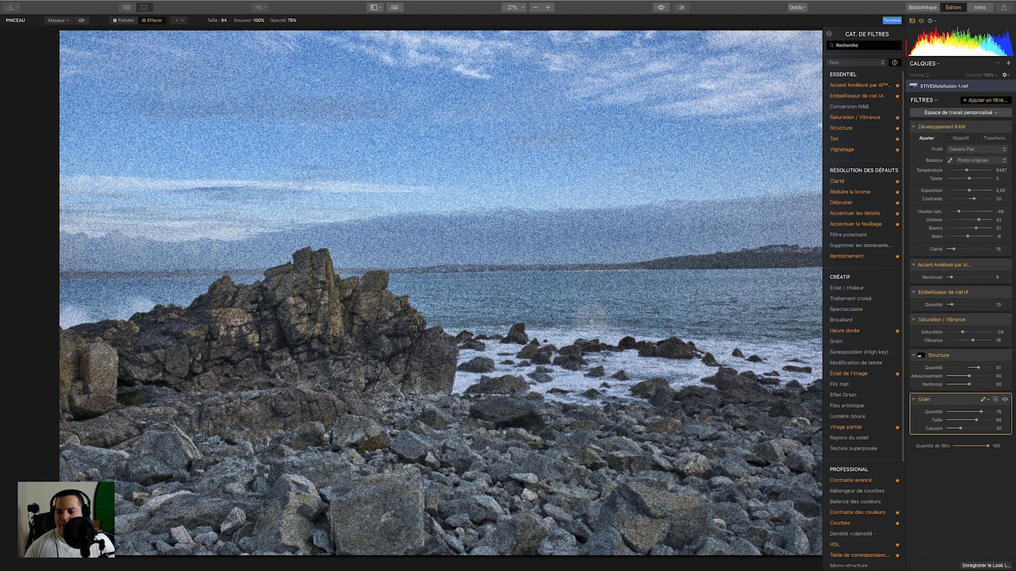
{"action": "left_click", "coordinate": [59, 21]}
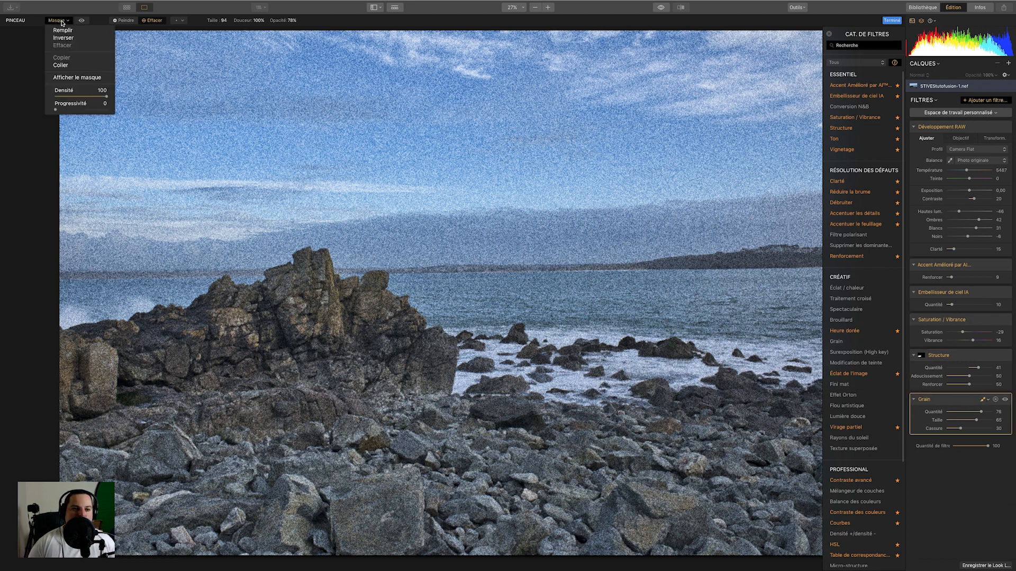
{"action": "left_click", "coordinate": [65, 65]}
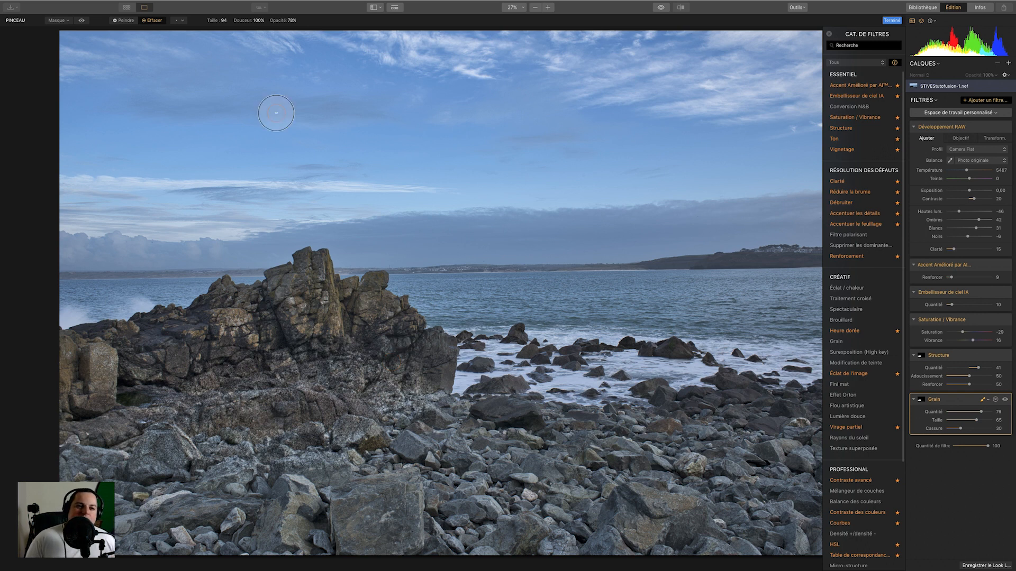
Try inverting the Grain filter's mask and invert it back
{"action": "left_click", "coordinate": [58, 21]}
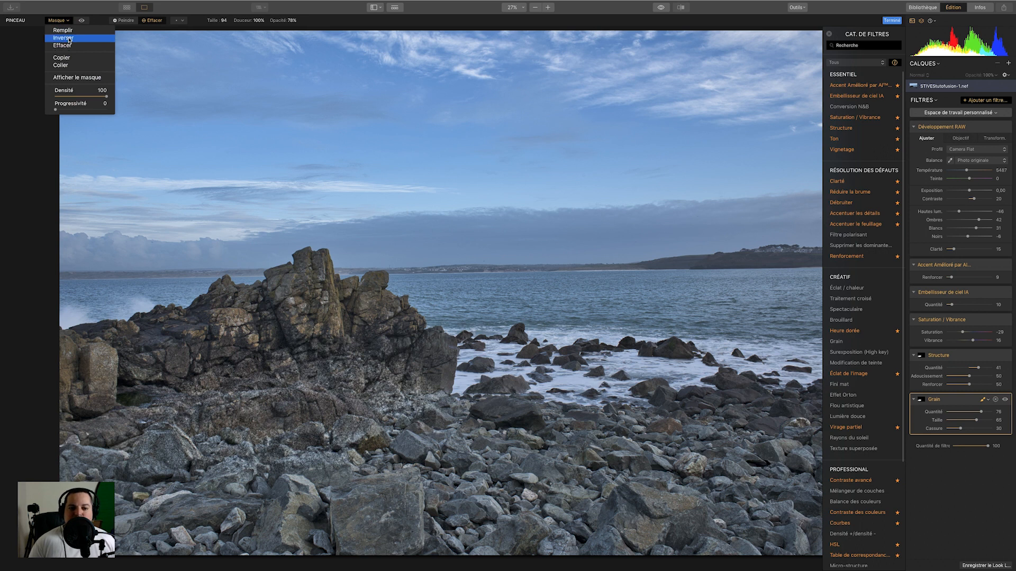
{"action": "left_click", "coordinate": [71, 39]}
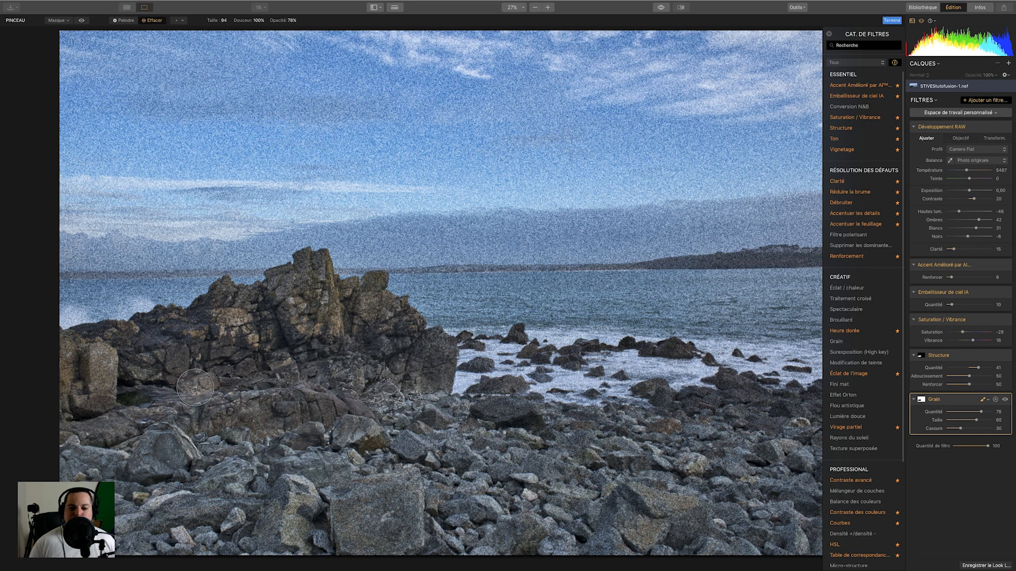
{"action": "left_click", "coordinate": [58, 21]}
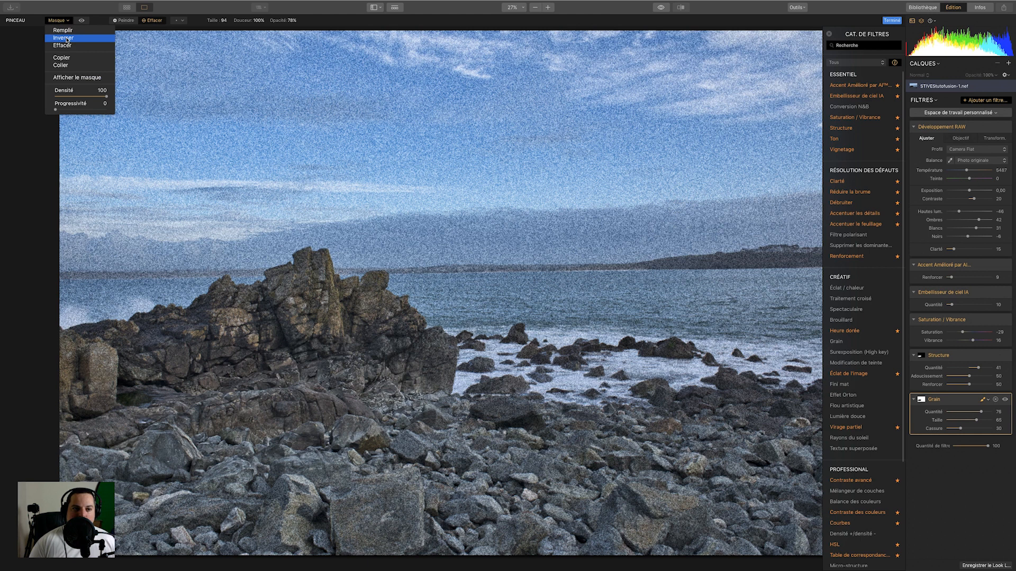
{"action": "left_click", "coordinate": [65, 37]}
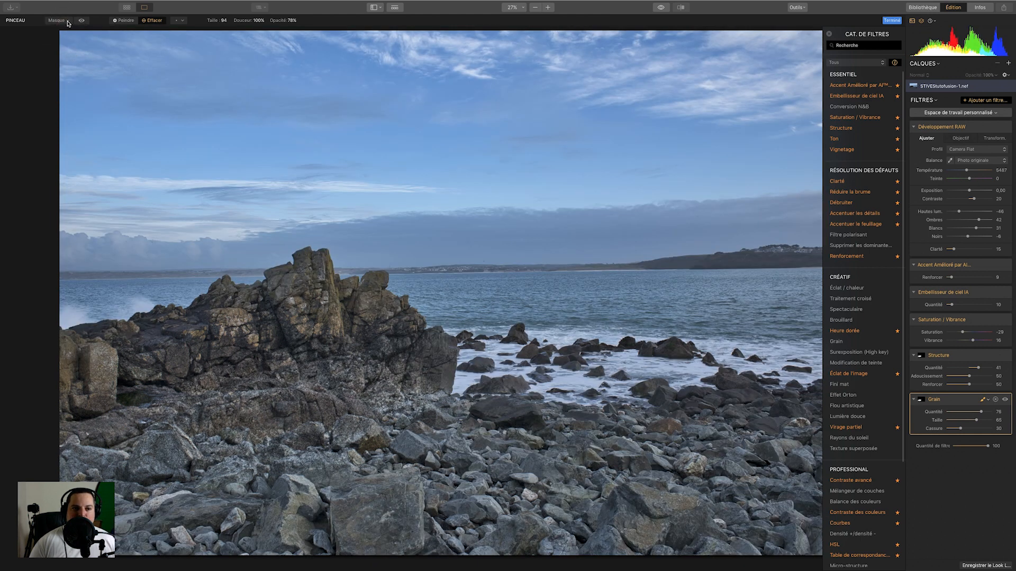
Fill the Grain filter's mask over the whole image and clear it completely with Effacer
{"action": "left_click", "coordinate": [67, 24]}
{"action": "left_click", "coordinate": [69, 31]}
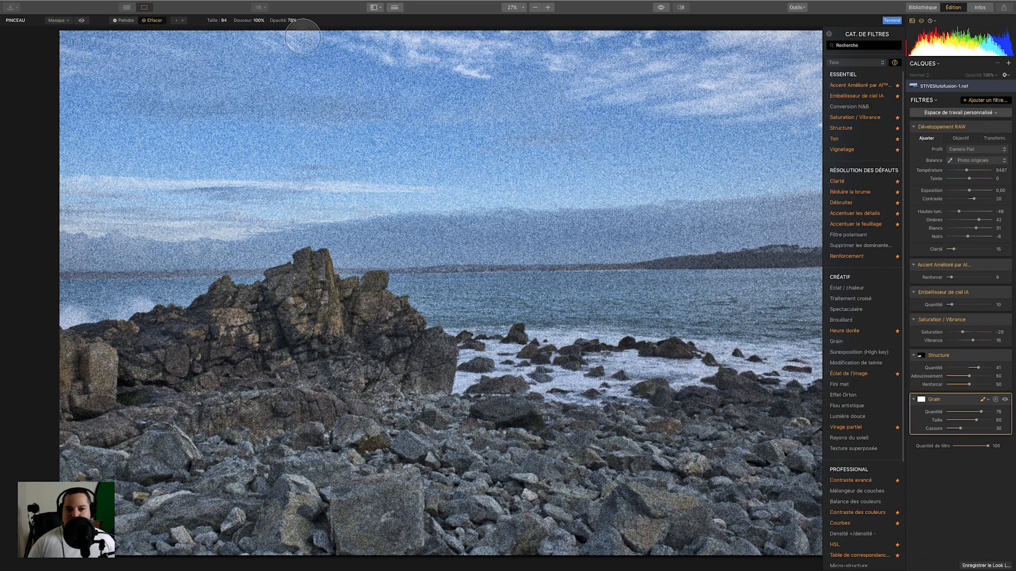
{"action": "left_click", "coordinate": [65, 21]}
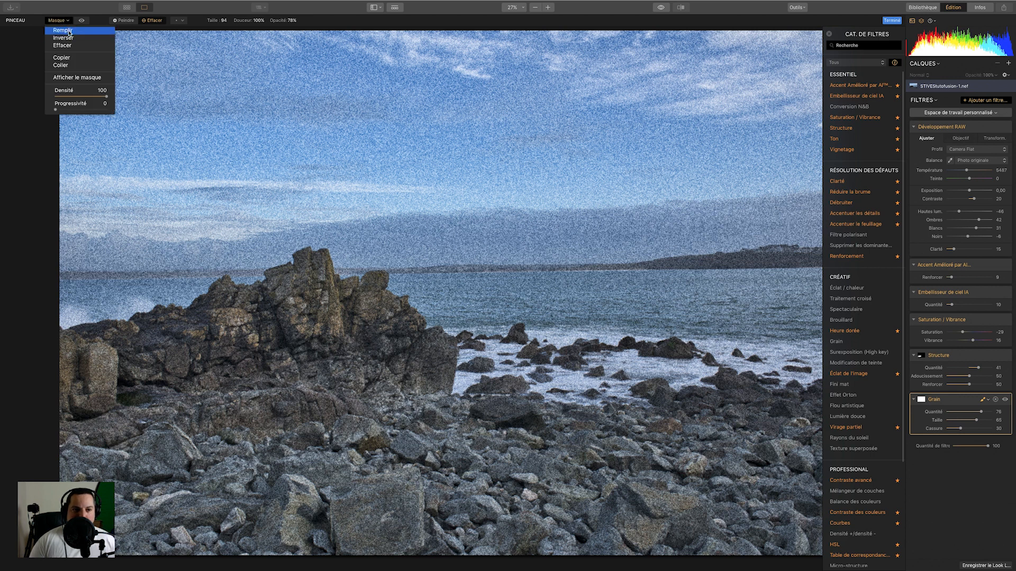
{"action": "left_click", "coordinate": [62, 45]}
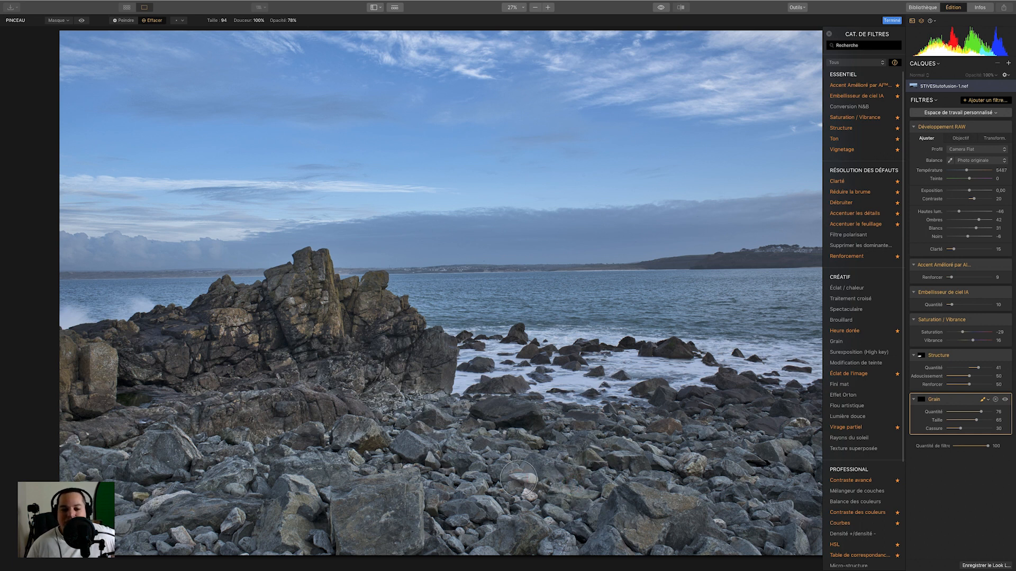
Duplicate the Grain filter and close the filter catalogue
{"action": "left_click", "coordinate": [63, 21]}
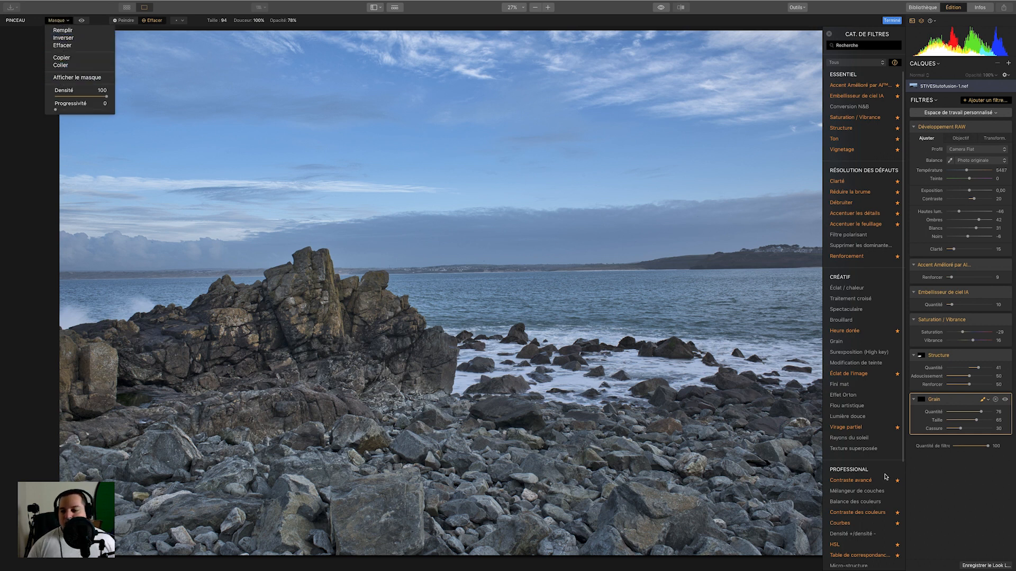
{"action": "left_click", "coordinate": [940, 482]}
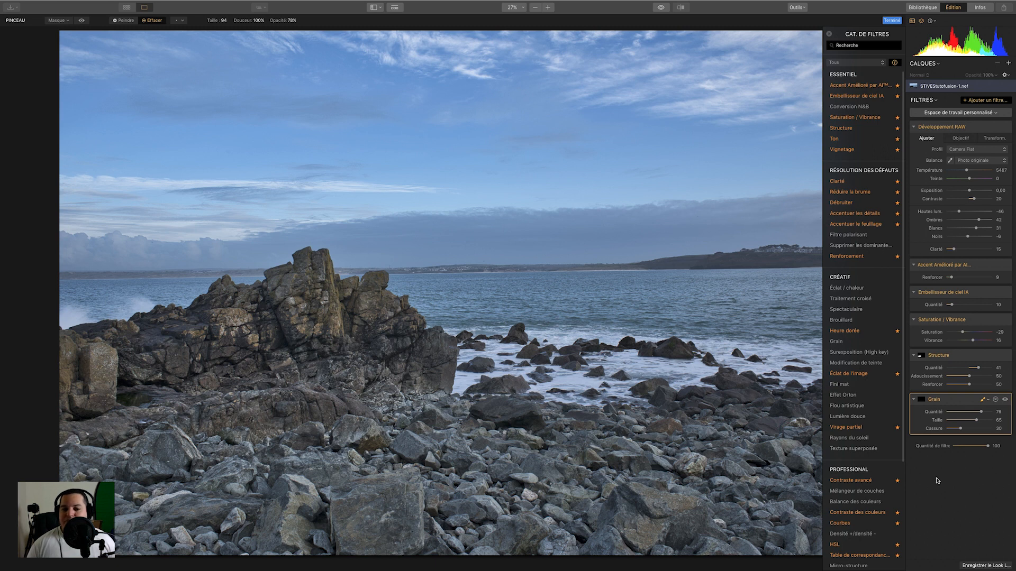
{"action": "left_click", "coordinate": [943, 401]}
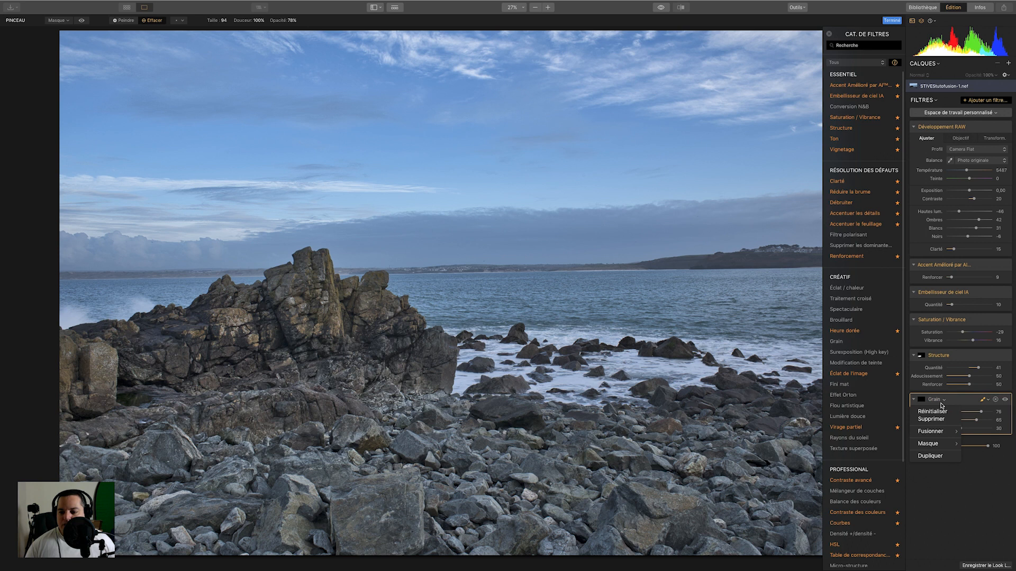
{"action": "mouse_move", "coordinate": [939, 445]}
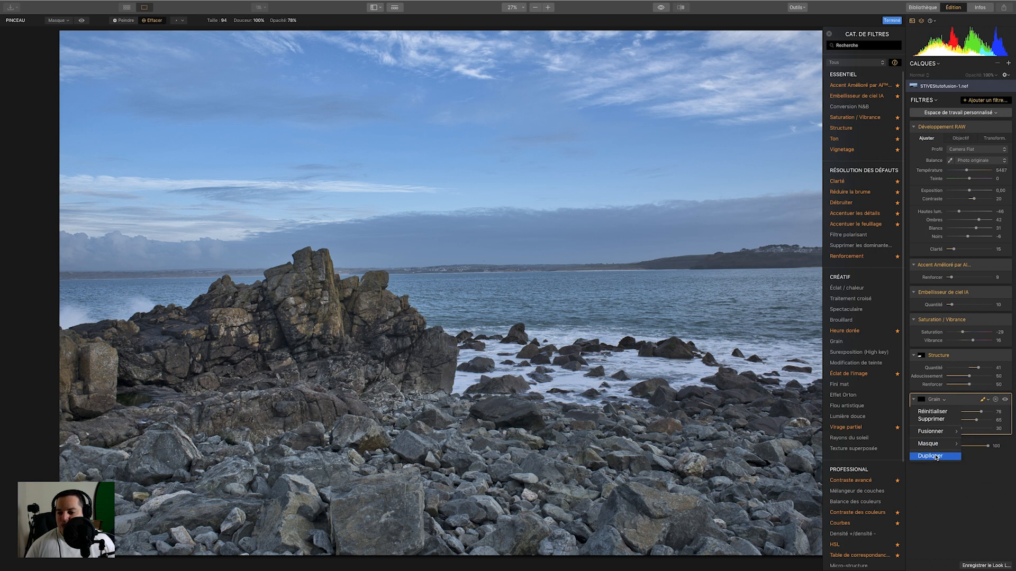
{"action": "left_click", "coordinate": [937, 456]}
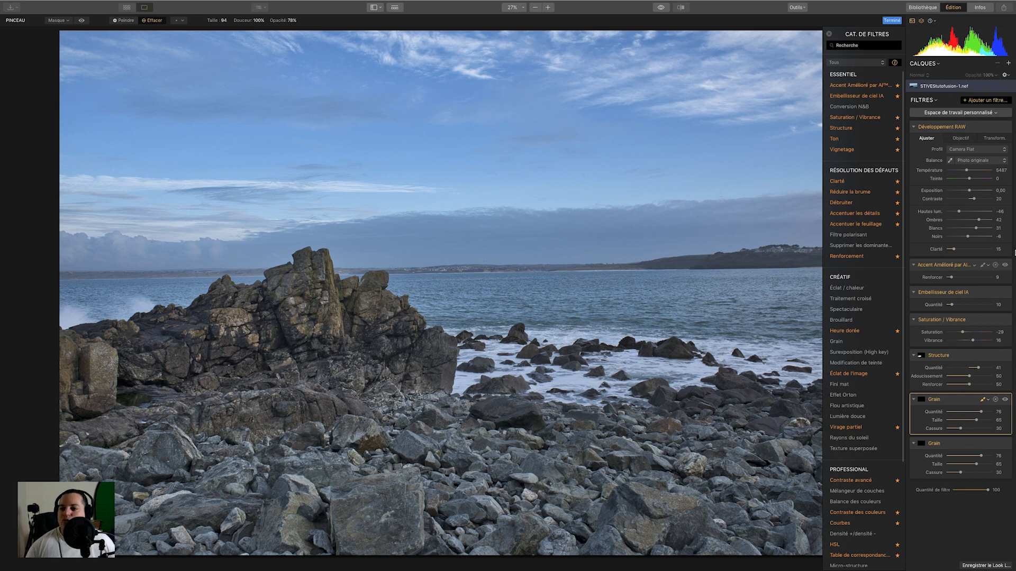
{"action": "left_click", "coordinate": [830, 35]}
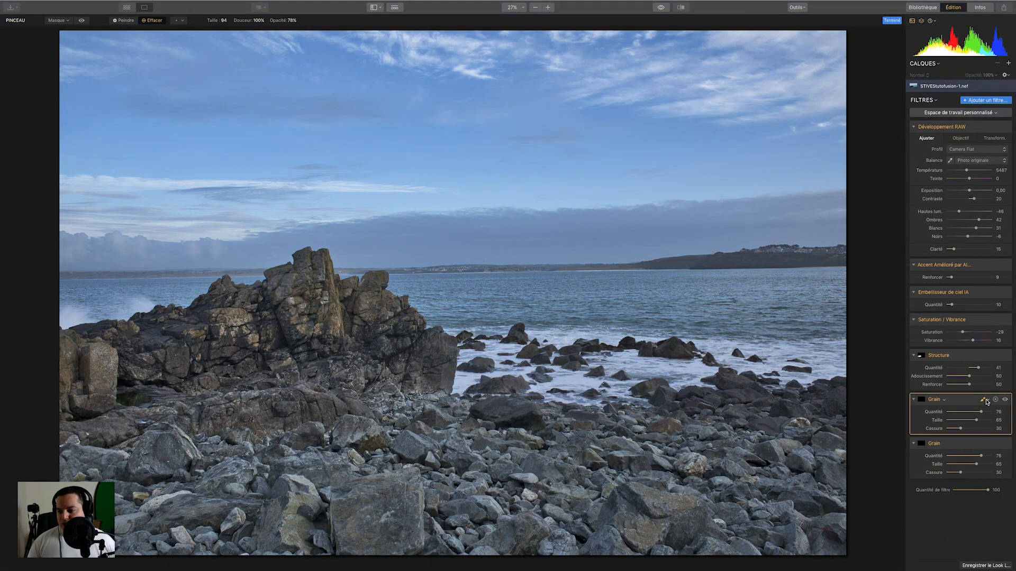
Draw a radial mask over the large rock formation on the upper Grain filter and invert it so the grain stays inside the circle
{"action": "left_click", "coordinate": [986, 401]}
{"action": "left_click", "coordinate": [982, 401]}
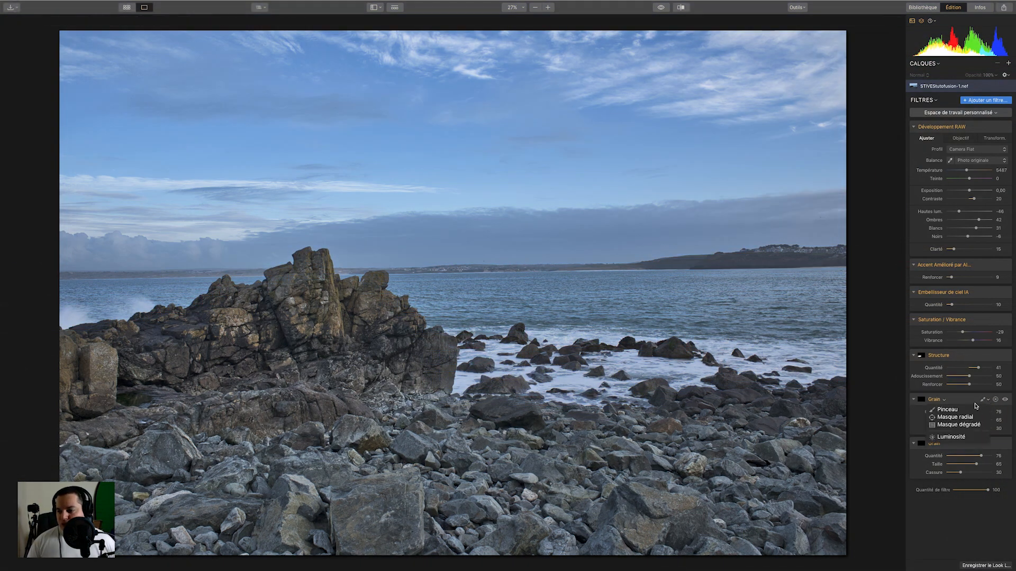
{"action": "left_click", "coordinate": [962, 418]}
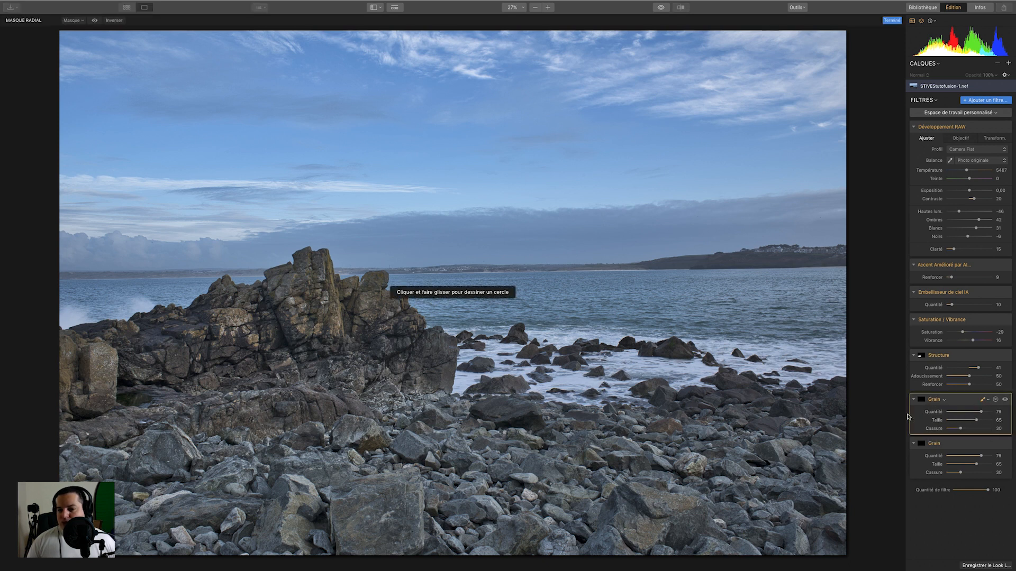
{"action": "mouse_move", "coordinate": [285, 402]}
{"action": "left_mouse_down"}
{"action": "mouse_move", "coordinate": [346, 450]}
{"action": "mouse_move", "coordinate": [328, 433]}
{"action": "left_mouse_up"}
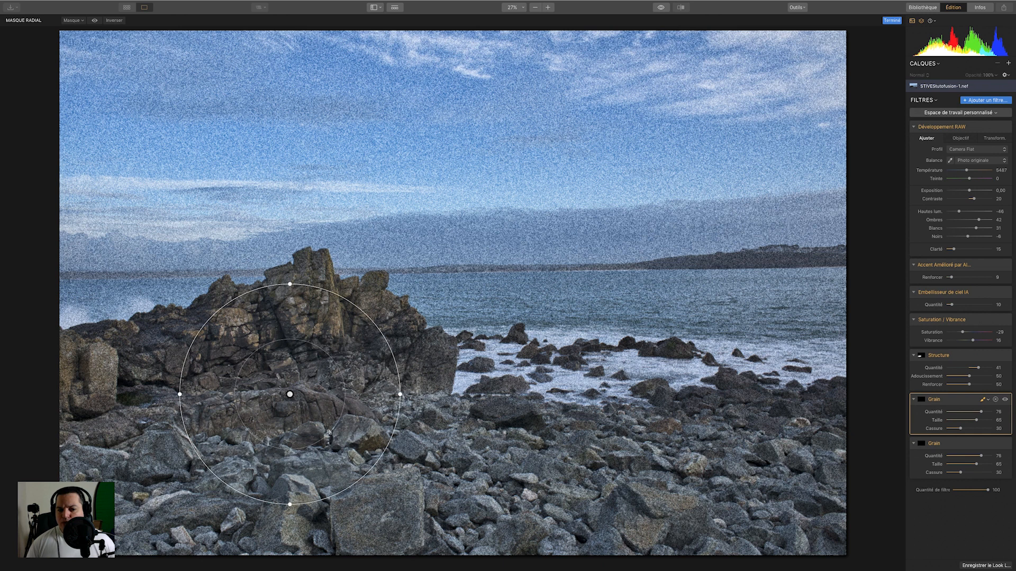
{"action": "left_click", "coordinate": [941, 403]}
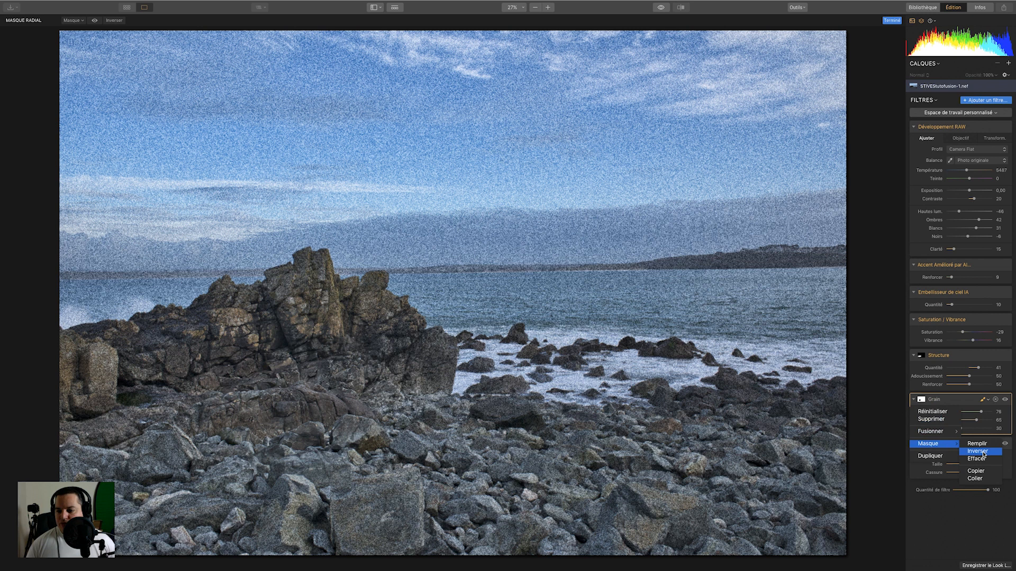
{"action": "left_click", "coordinate": [930, 456]}
{"action": "left_click", "coordinate": [290, 394]}
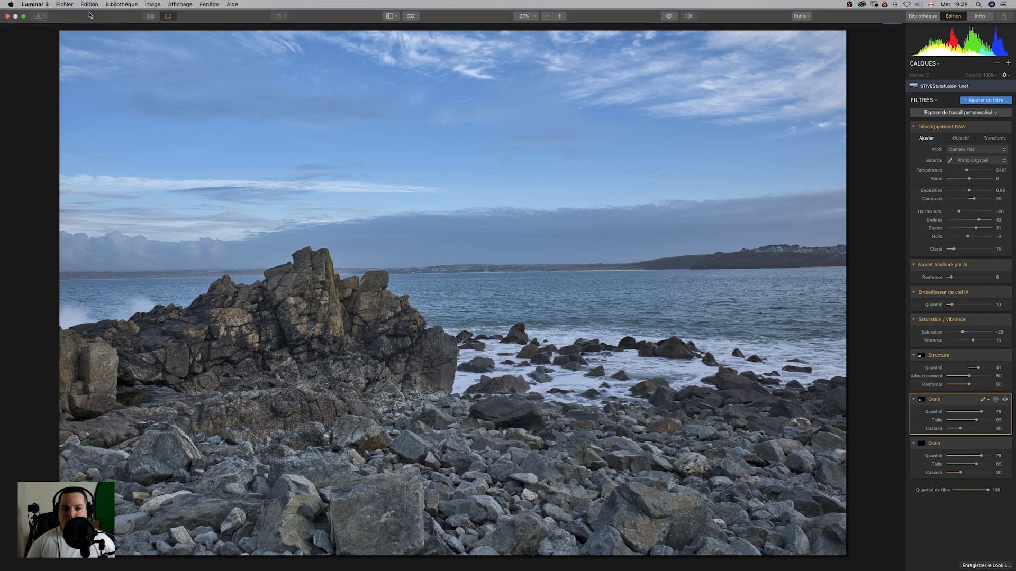
Show the radial mask's red overlay to check its coverage, then hide it again
{"action": "left_click", "coordinate": [95, 21]}
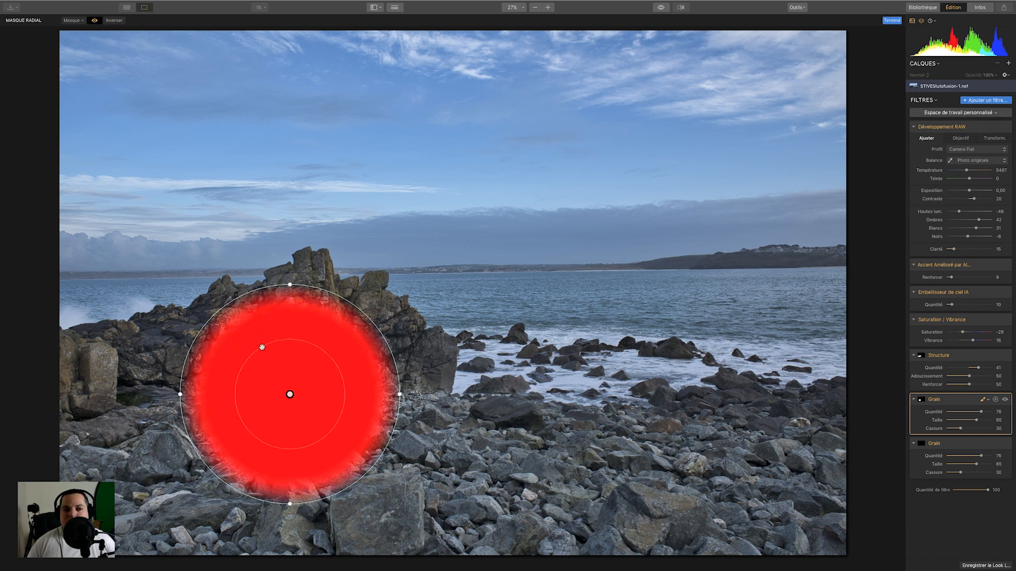
{"action": "left_click", "coordinate": [78, 22]}
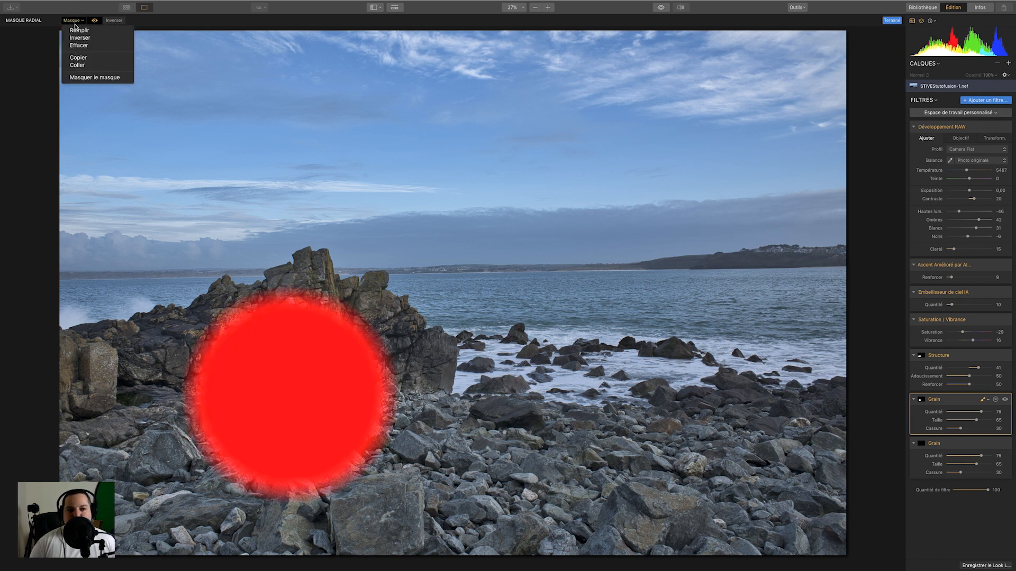
{"action": "key", "text": "Up"}
{"action": "key", "text": "Up"}
{"action": "key", "text": "Up"}
{"action": "key", "text": "Up"}
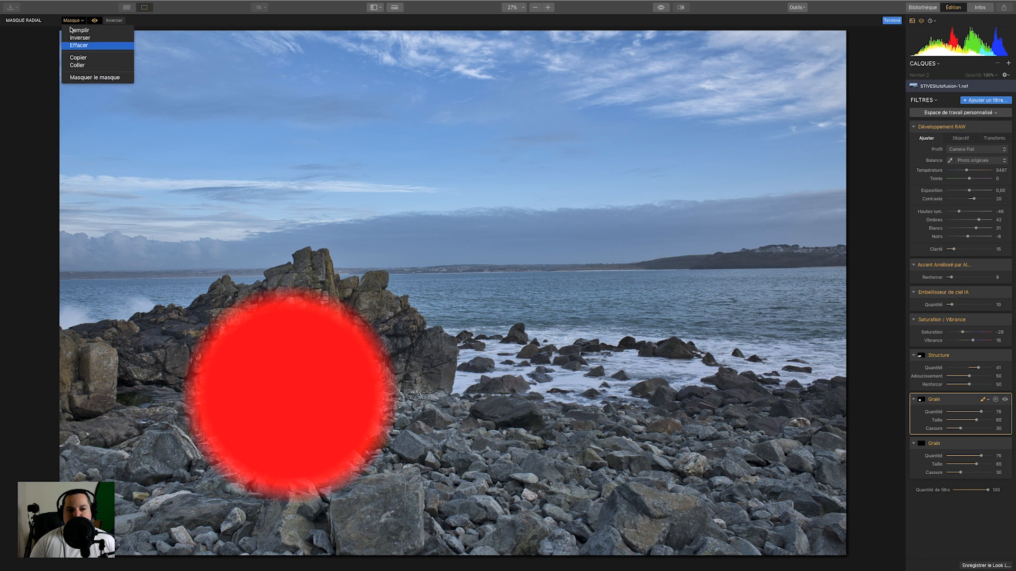
{"action": "left_click", "coordinate": [88, 80]}
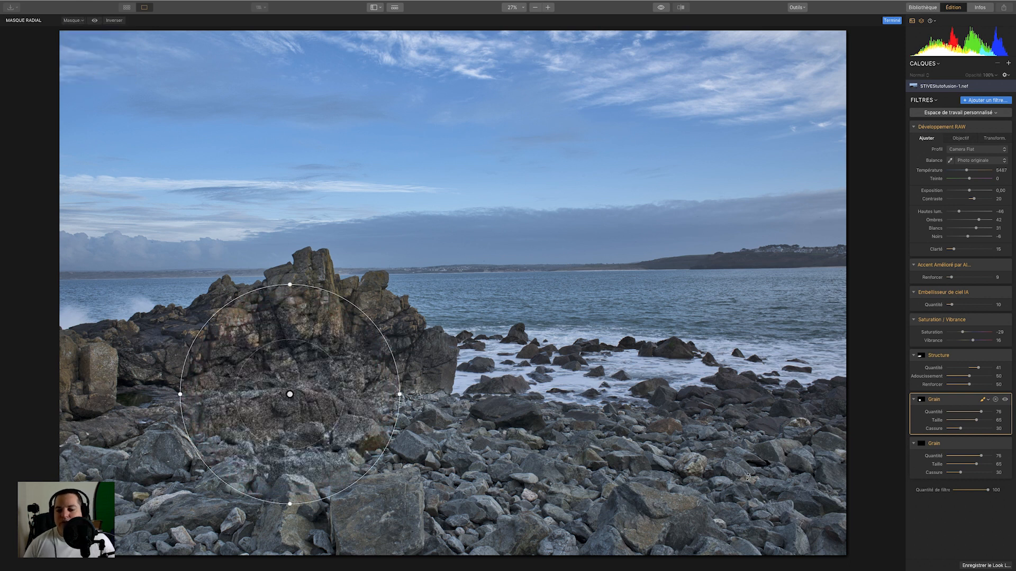
Widen the radial mask into an ellipse, move its centre onto the foreground stones, and enlarge and rotate it up into the sky
{"action": "left_click_drag", "start_coordinate": [400, 395], "coordinate": [641, 394]}
{"action": "left_click_drag", "start_coordinate": [290, 396], "coordinate": [476, 453]}
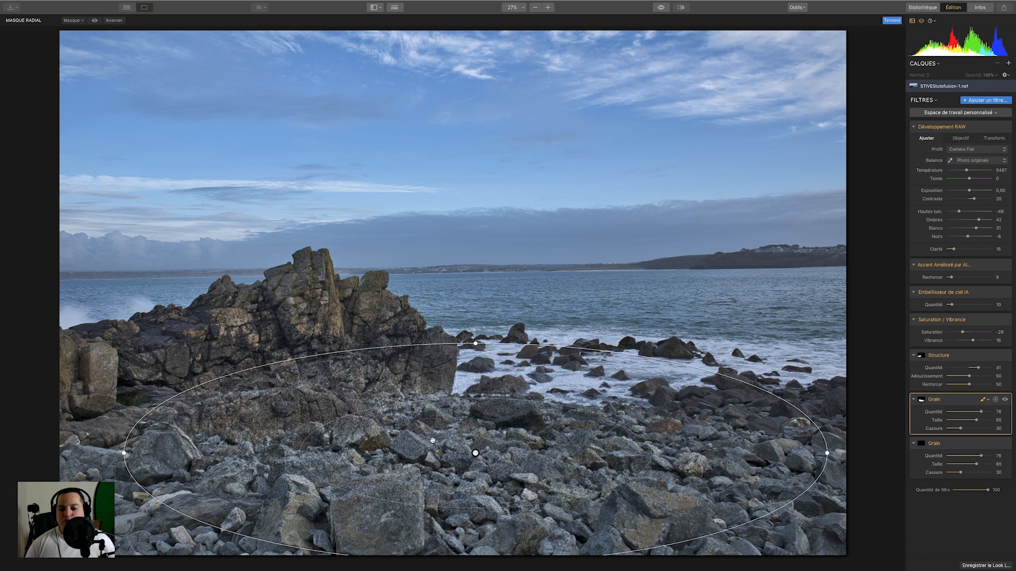
{"action": "left_click_drag", "start_coordinate": [474, 343], "coordinate": [643, 131]}
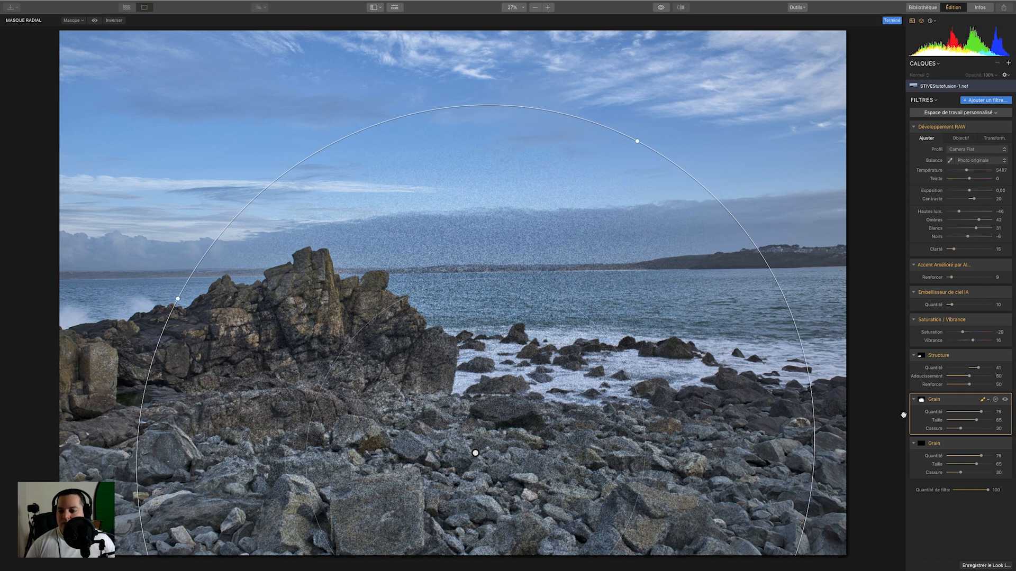
Collapse the upper Grain filter, invert its radial mask and clear the mask completely with Effacer
{"action": "left_click", "coordinate": [946, 401]}
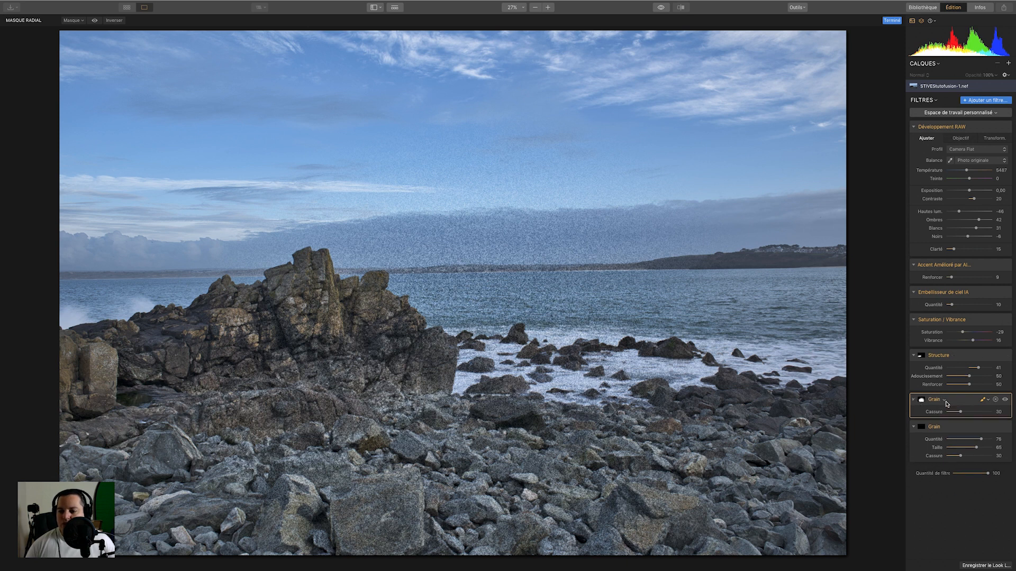
{"action": "left_click", "coordinate": [945, 401]}
{"action": "left_click", "coordinate": [945, 401]}
{"action": "left_click", "coordinate": [944, 401]}
{"action": "mouse_move", "coordinate": [929, 444]}
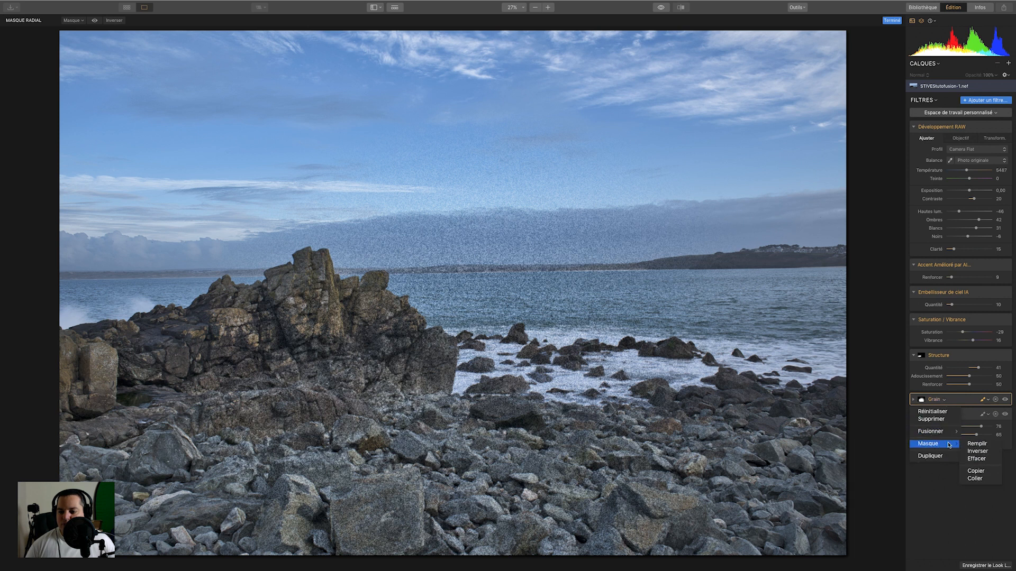
{"action": "left_click", "coordinate": [987, 454]}
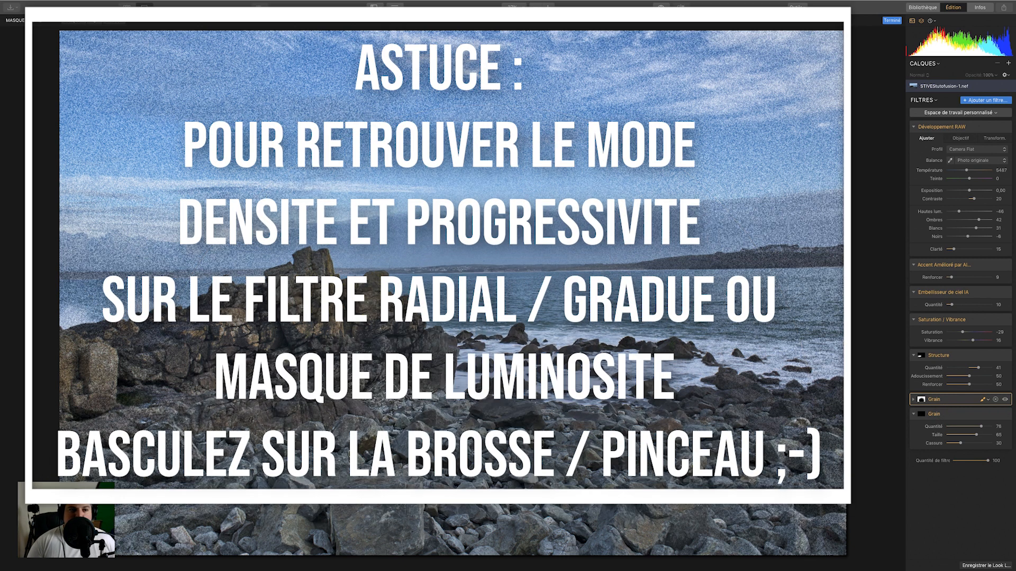
{"action": "left_click", "coordinate": [76, 25]}
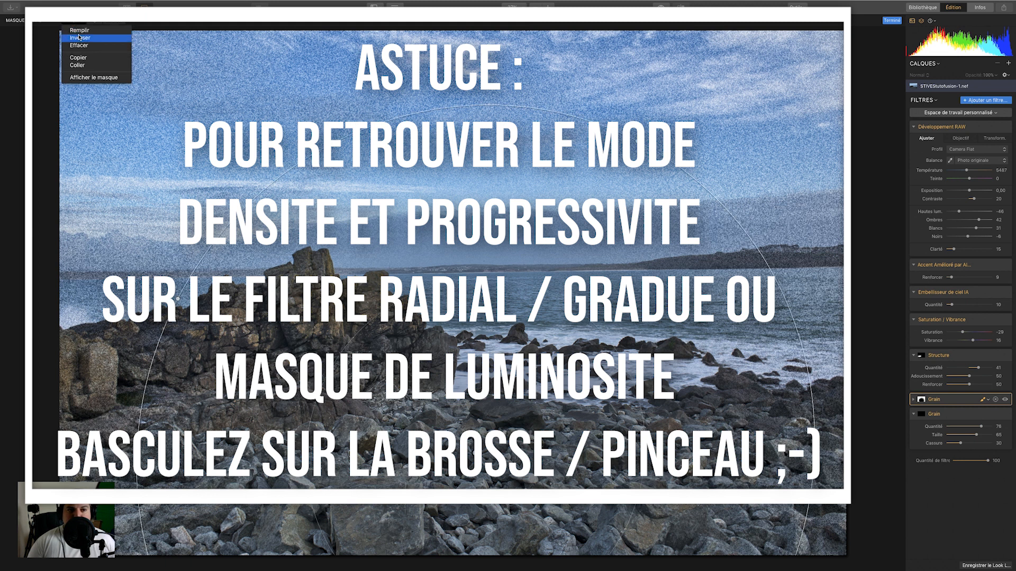
{"action": "left_click", "coordinate": [79, 45]}
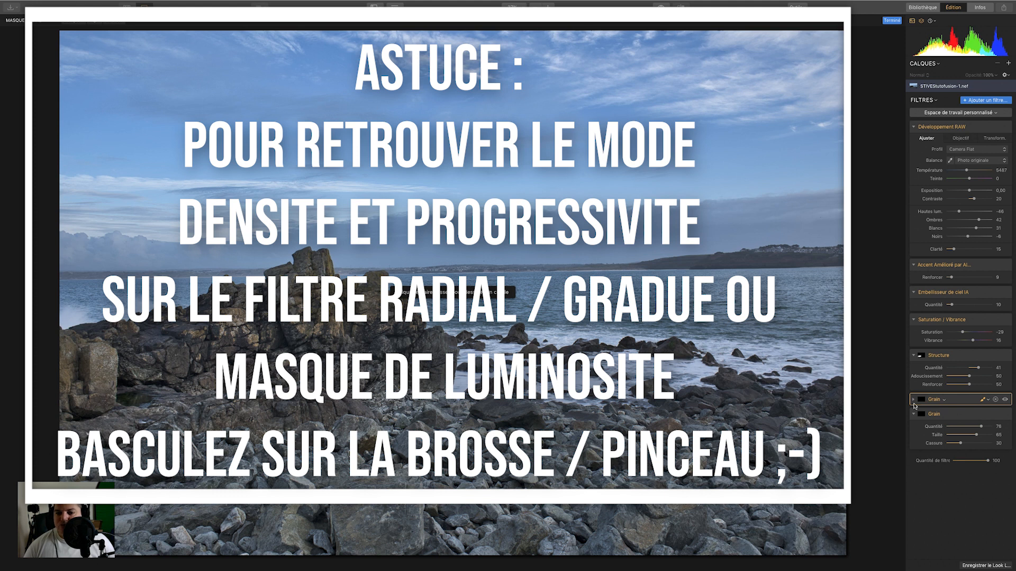
Draw a gradient mask down across the sky on the upper Grain filter
{"action": "left_click", "coordinate": [987, 400]}
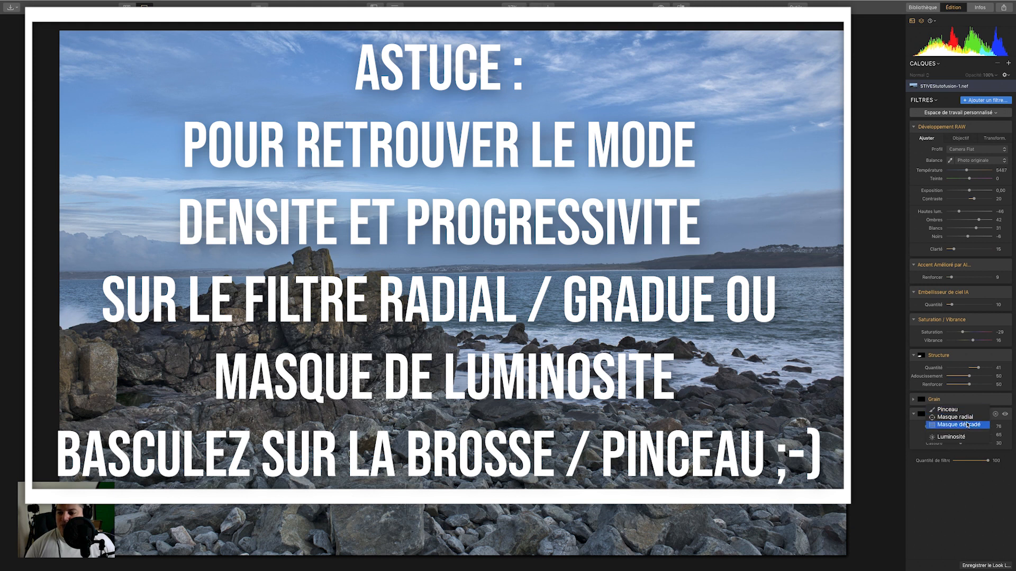
{"action": "left_click", "coordinate": [967, 425]}
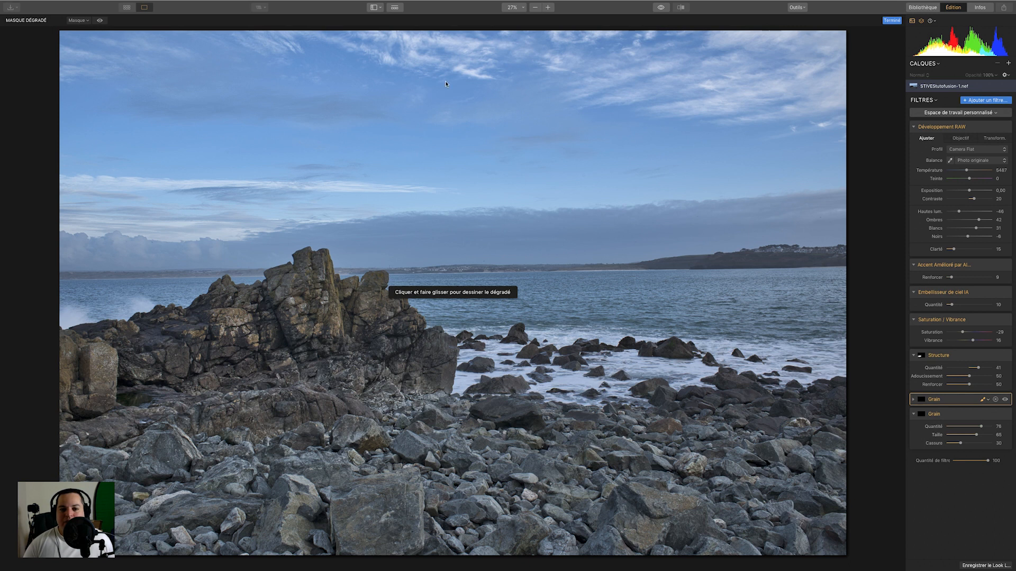
{"action": "left_click_drag", "start_coordinate": [442, 47], "coordinate": [442, 236]}
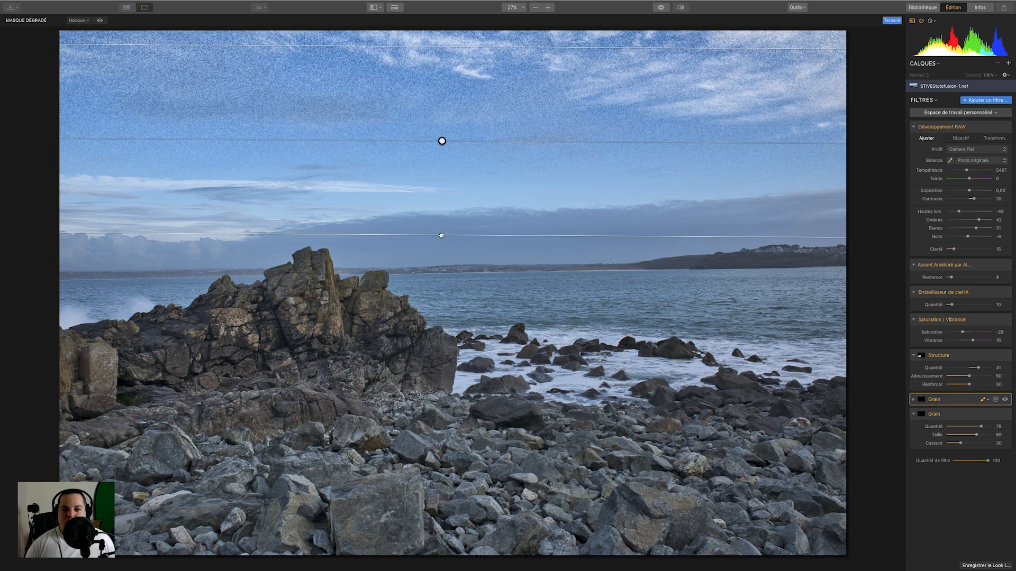
Move the gradient mask's centre down to the horizon and try out its rotation and transition lines
{"action": "left_click_drag", "start_coordinate": [443, 140], "coordinate": [446, 253]}
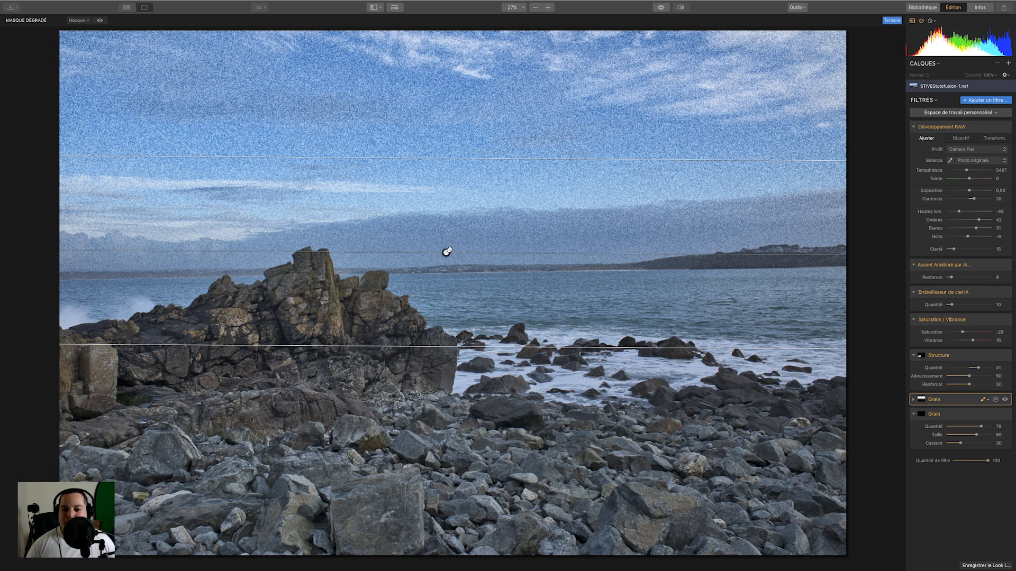
{"action": "left_click_drag", "start_coordinate": [454, 249], "coordinate": [420, 253]}
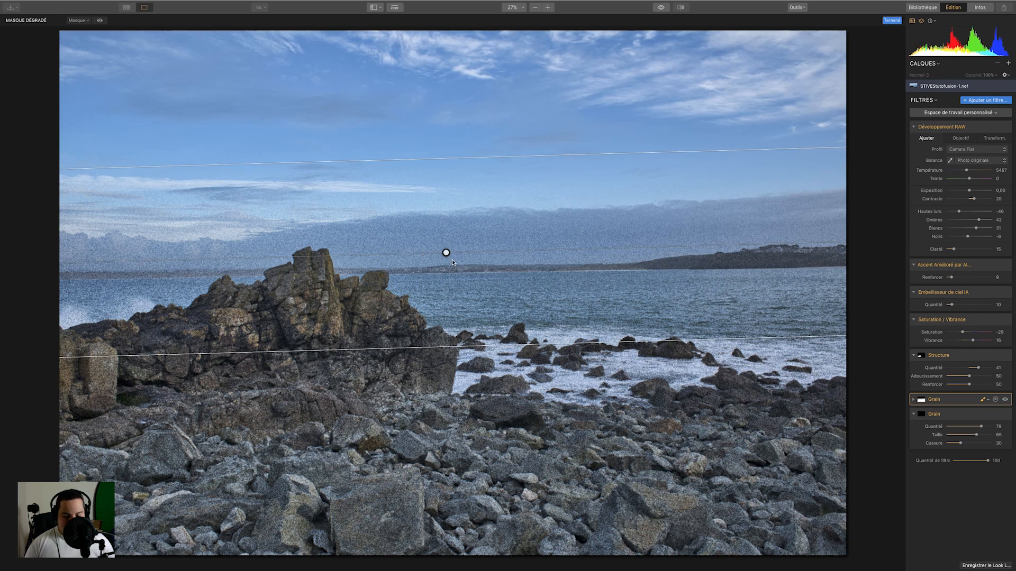
{"action": "left_click_drag", "start_coordinate": [457, 255], "coordinate": [462, 250]}
{"action": "left_click_drag", "start_coordinate": [456, 160], "coordinate": [429, 147]}
{"action": "left_click_drag", "start_coordinate": [463, 247], "coordinate": [463, 250]}
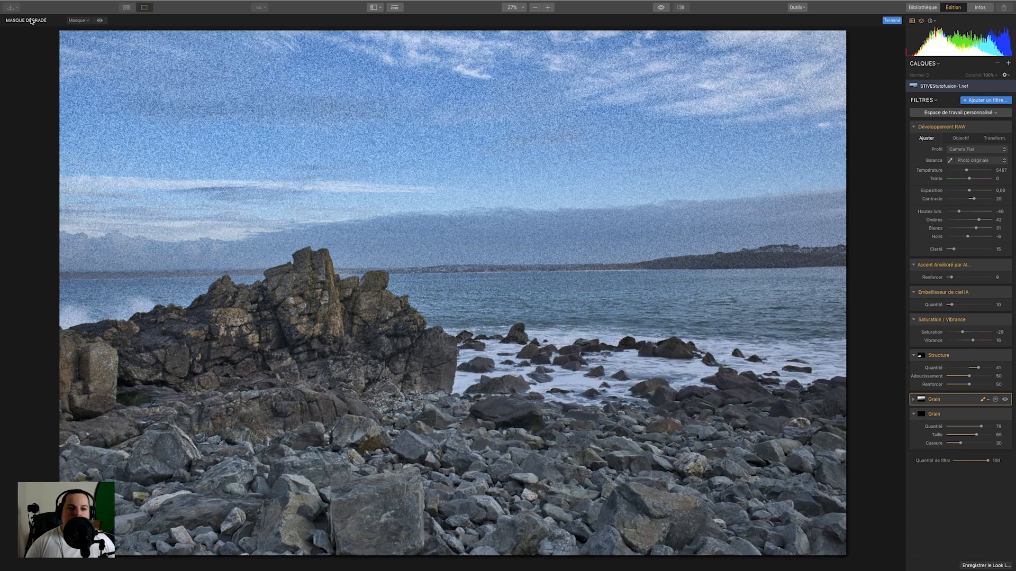
{"action": "left_click", "coordinate": [81, 21]}
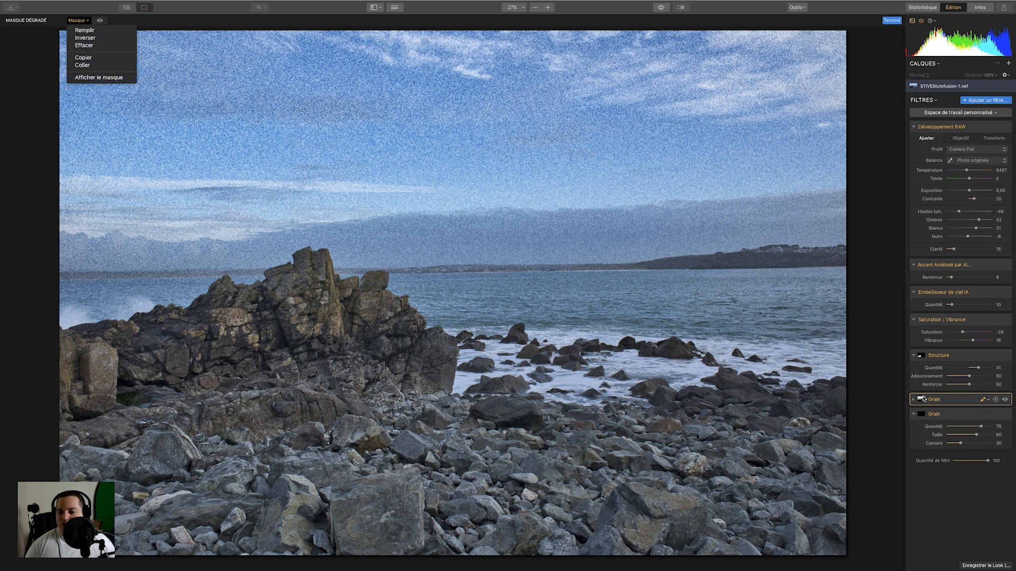
Leave the gradient mask and apply a Luminosité mask to the upper Grain filter
{"action": "left_click", "coordinate": [984, 401]}
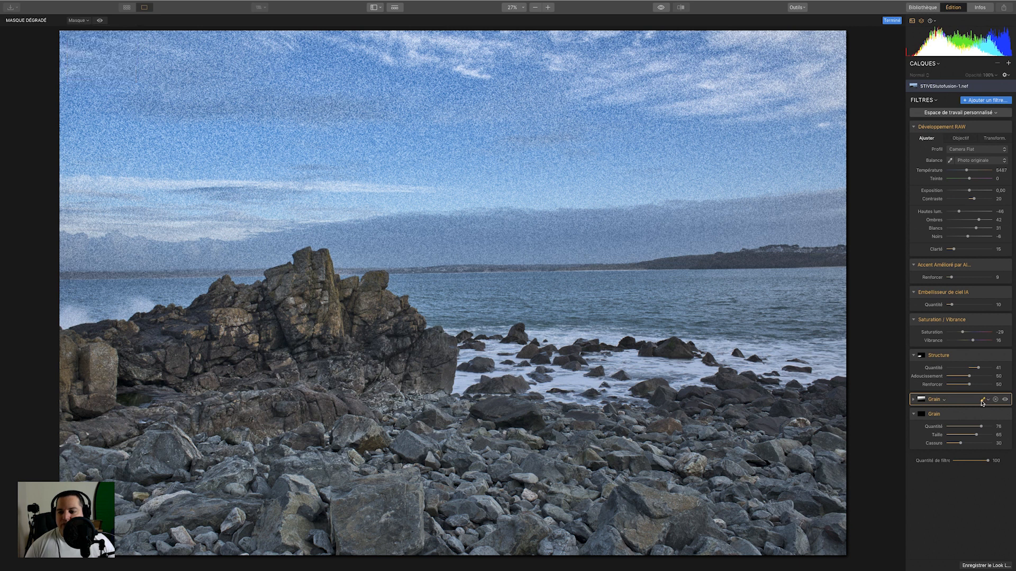
{"action": "left_click", "coordinate": [987, 402]}
{"action": "left_click", "coordinate": [985, 400]}
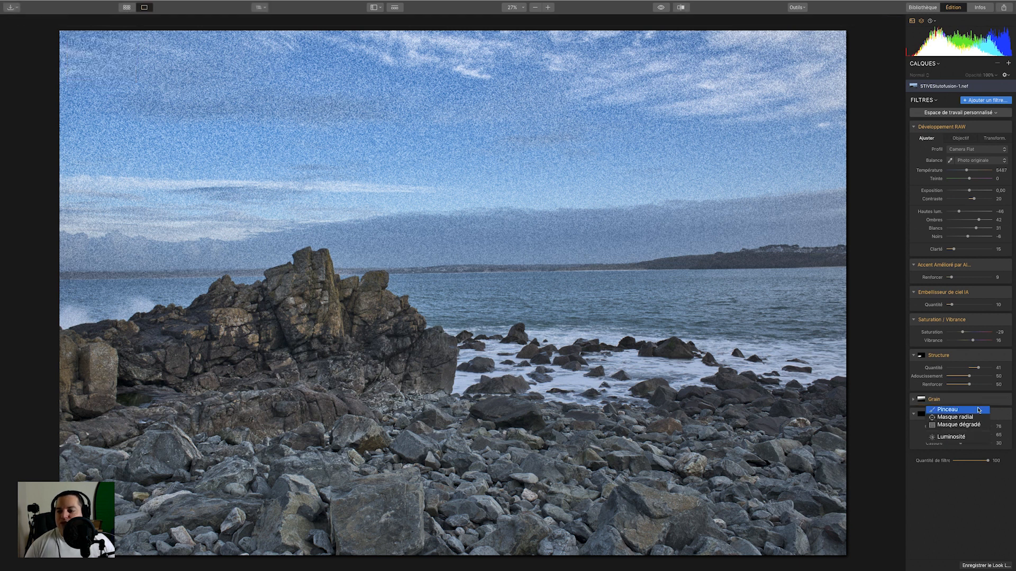
{"action": "left_click", "coordinate": [956, 438]}
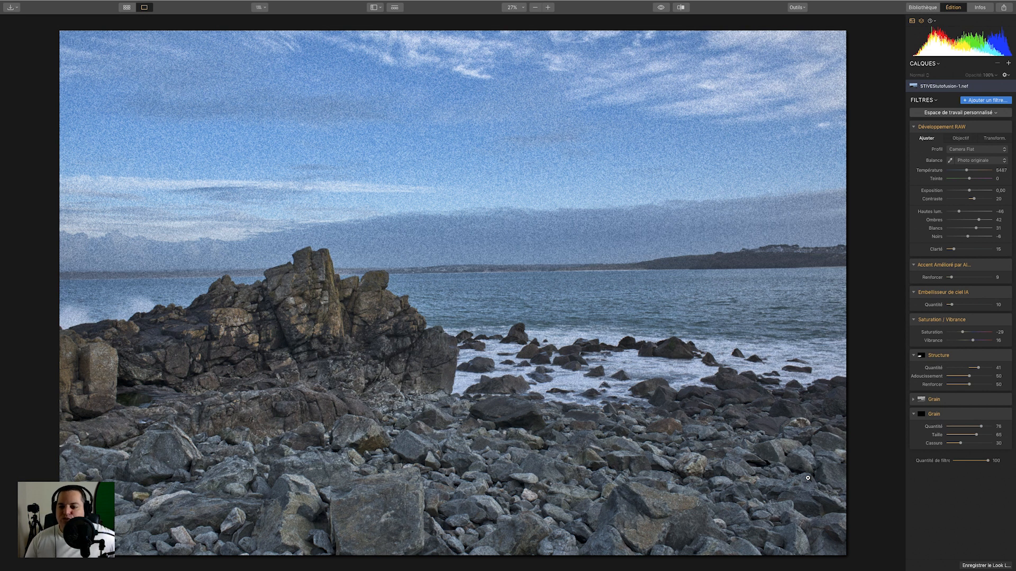
Expand the upper Grain filter, switch its mask to Pinceau mode and display the luminosity mask's overlay
{"action": "left_click", "coordinate": [913, 400]}
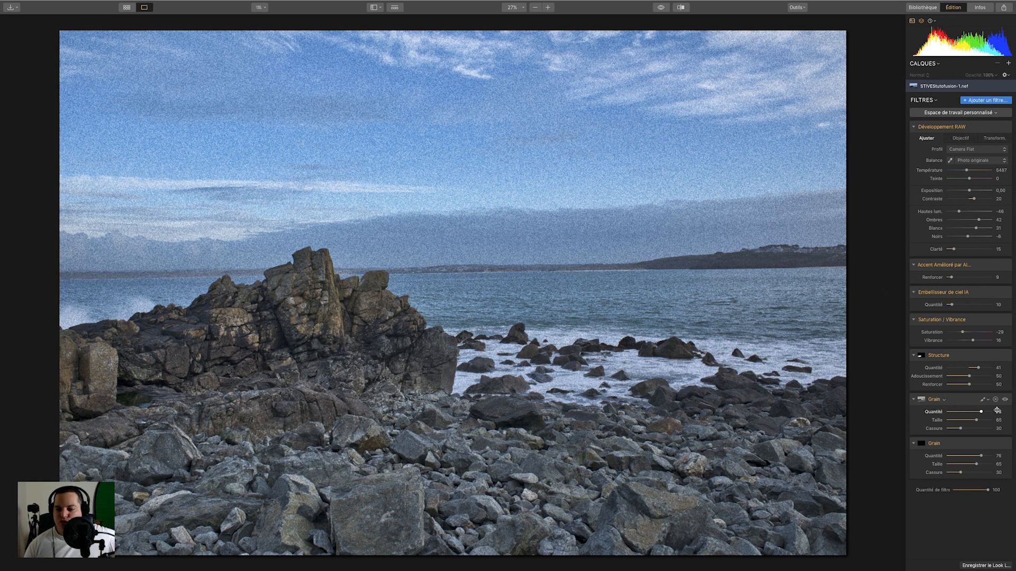
{"action": "left_click", "coordinate": [985, 400]}
{"action": "left_click", "coordinate": [973, 410]}
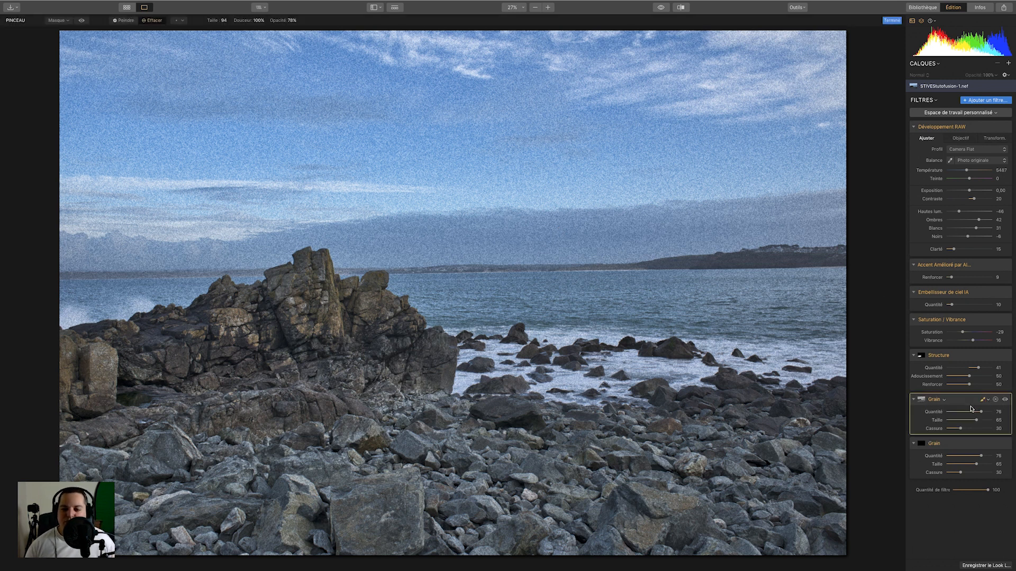
{"action": "left_click", "coordinate": [82, 21]}
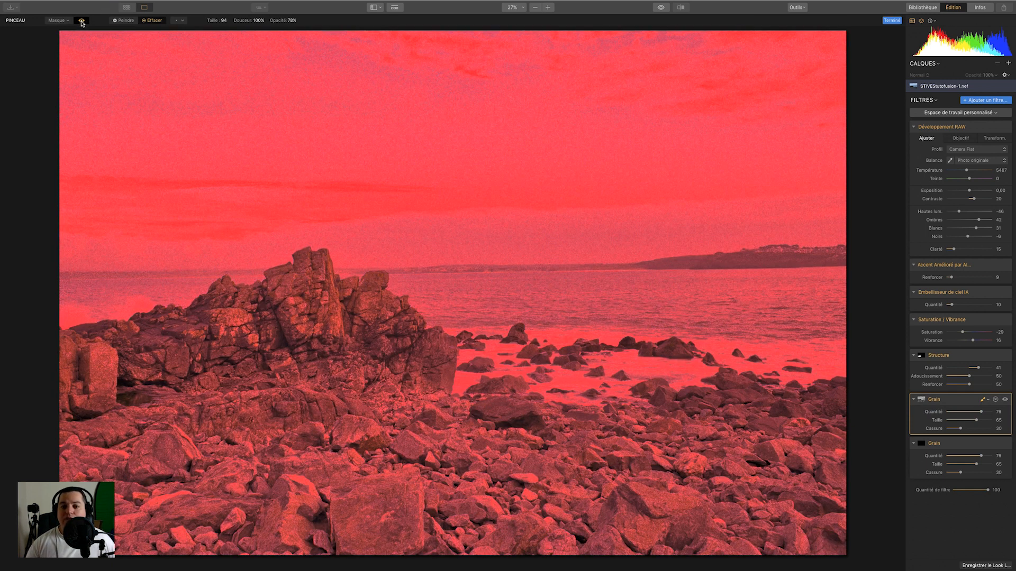
Hide the mask overlay and remove both Grain filters and the Structure filter from the photo
{"action": "left_click", "coordinate": [82, 21]}
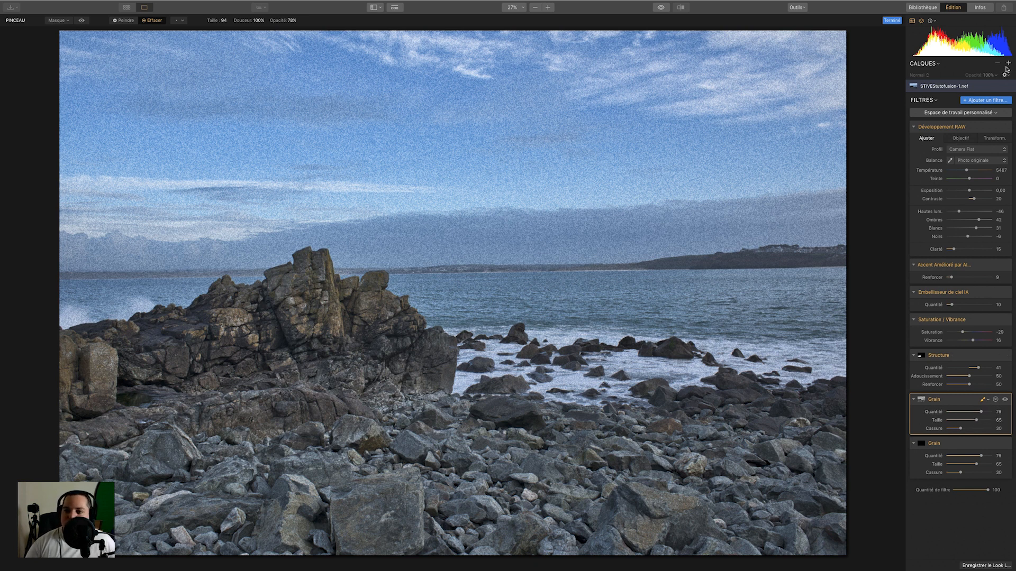
{"action": "left_click", "coordinate": [995, 400]}
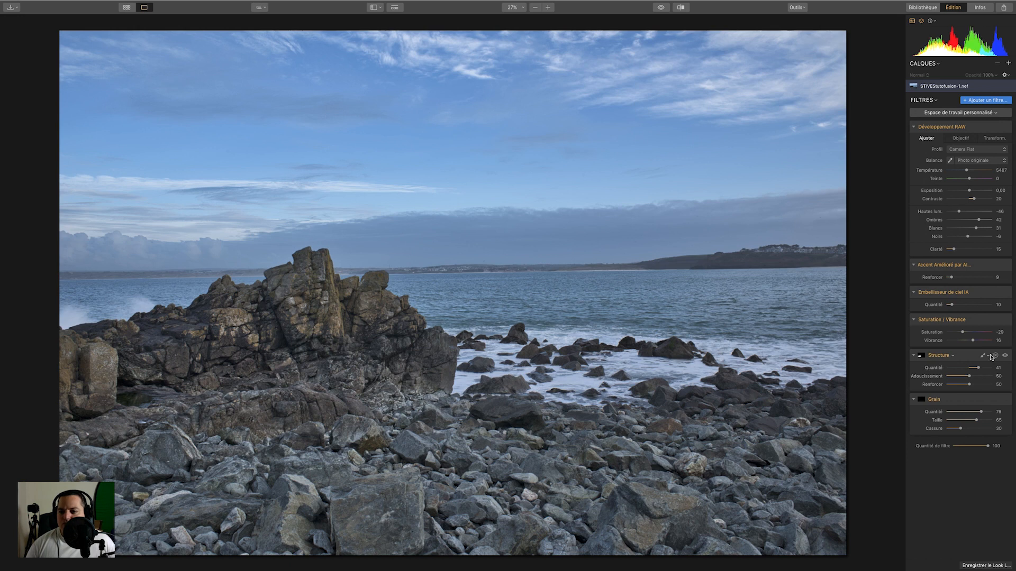
{"action": "left_click", "coordinate": [992, 357]}
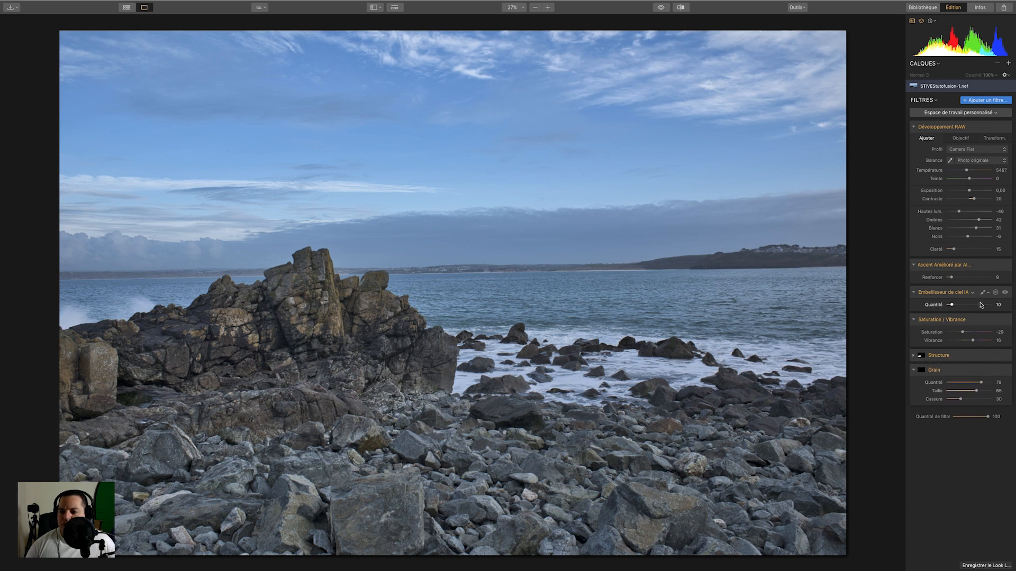
{"action": "left_click", "coordinate": [994, 357]}
{"action": "left_click", "coordinate": [993, 358]}
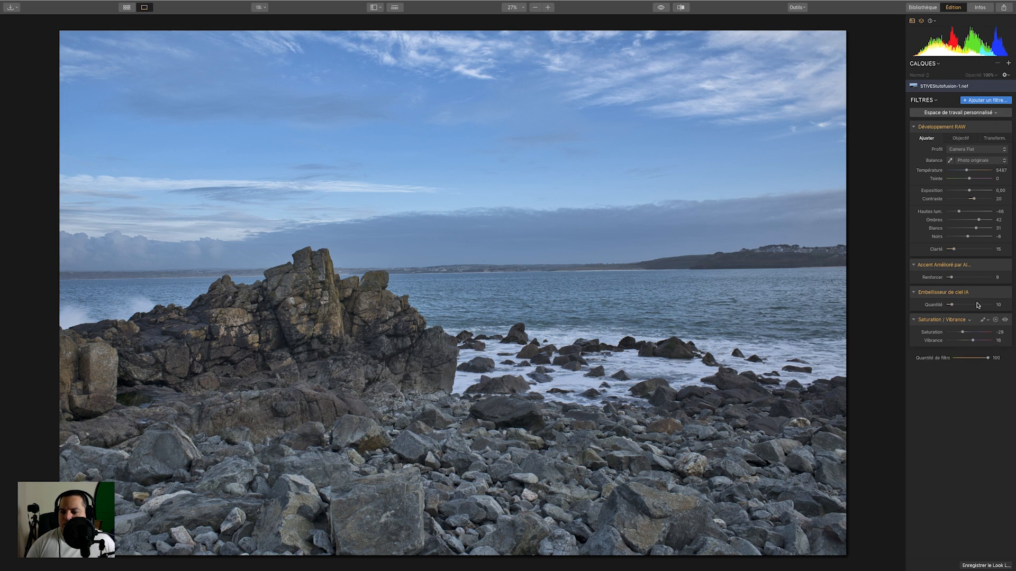
Add a new adjustment layer above the photo and give it a Conversion N&B filter
{"action": "left_click", "coordinate": [1009, 63]}
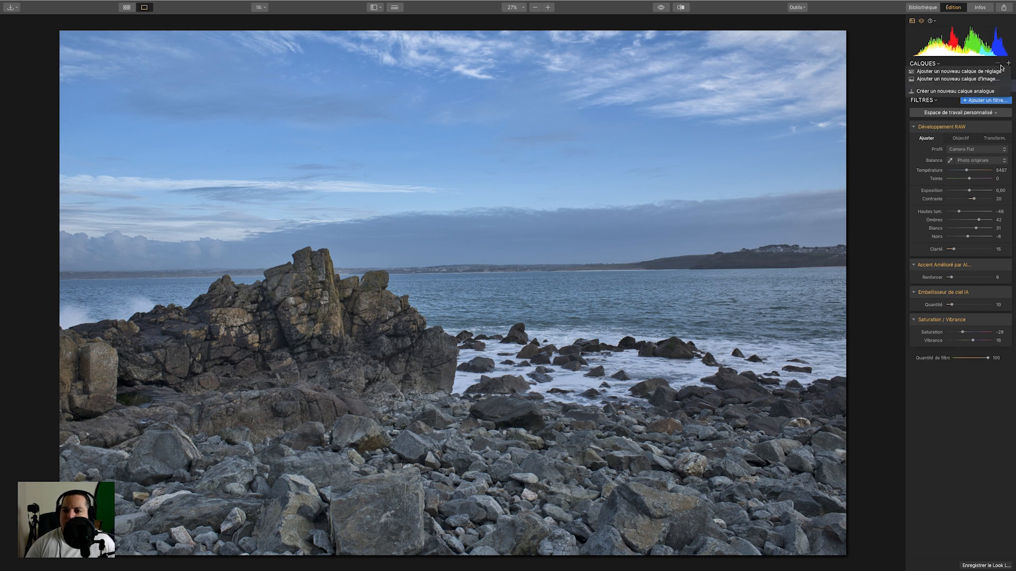
{"action": "left_click", "coordinate": [988, 72]}
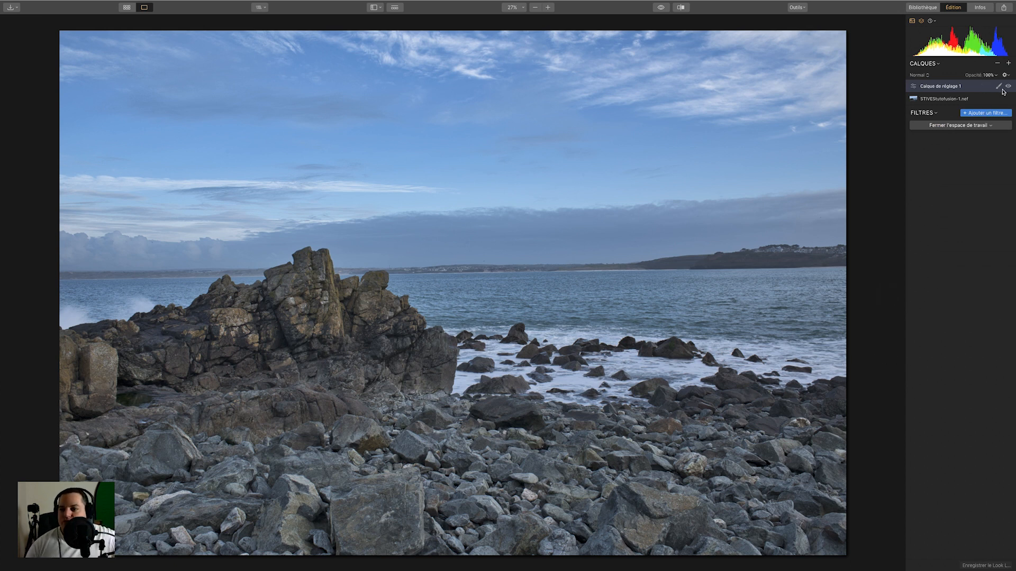
{"action": "left_click", "coordinate": [982, 113]}
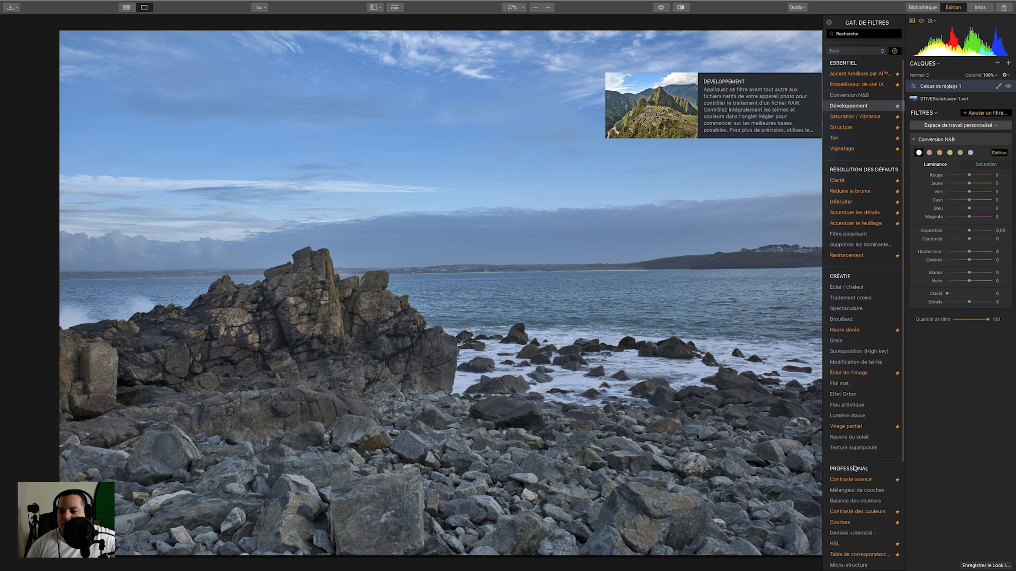
Add a Courbes filter to the adjustment layer and invert its curve so blacks and whites swap
{"action": "left_click", "coordinate": [849, 523]}
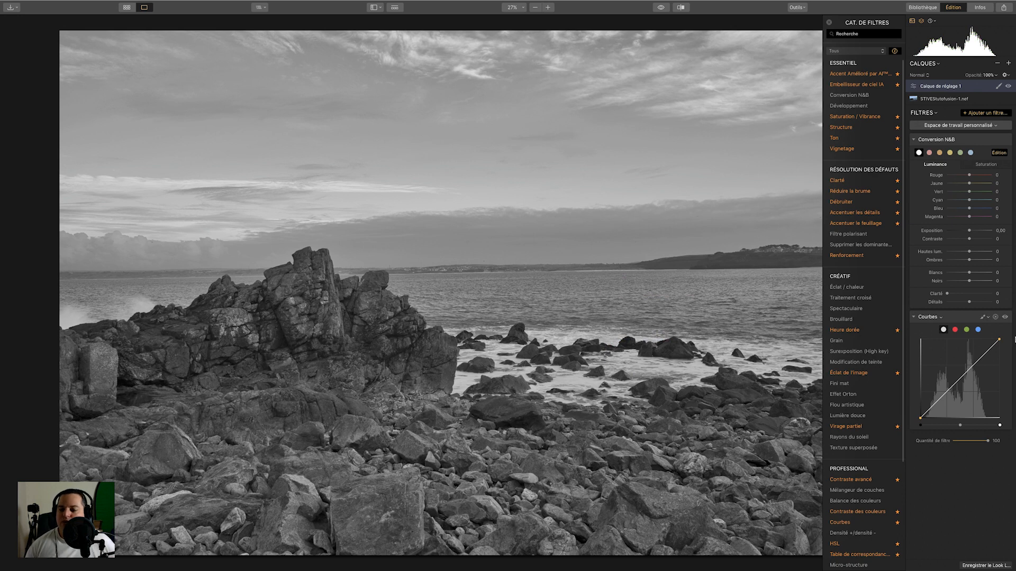
{"action": "left_click_drag", "start_coordinate": [999, 340], "coordinate": [1011, 443]}
{"action": "left_click_drag", "start_coordinate": [920, 417], "coordinate": [914, 335]}
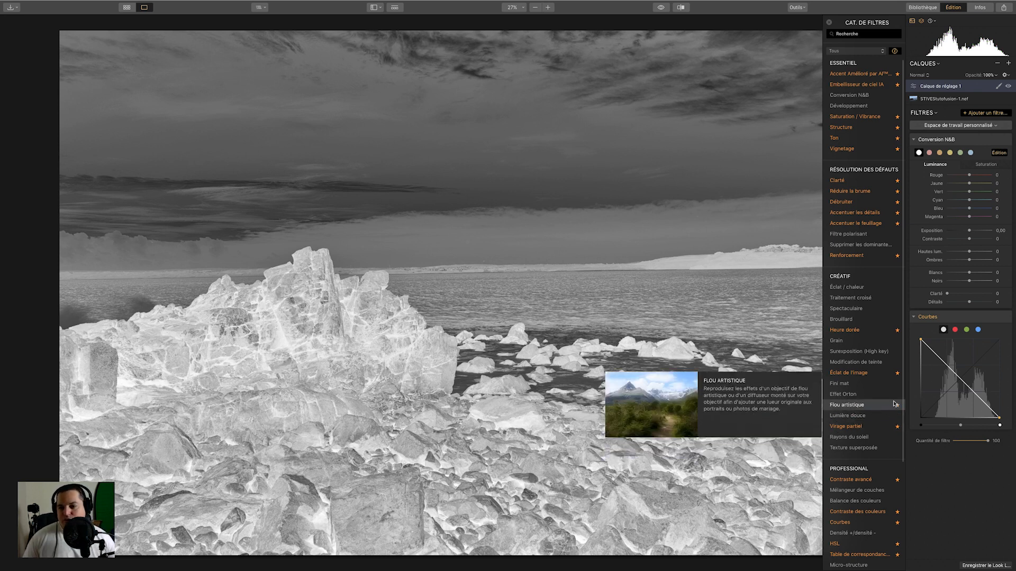
In Conversion N&B, set Contraste, Hautes lum., Blancs and Clarté to 100, Ombres and Noirs to -100, and Exposition to 0,52
{"action": "mouse_move", "coordinate": [899, 394]}
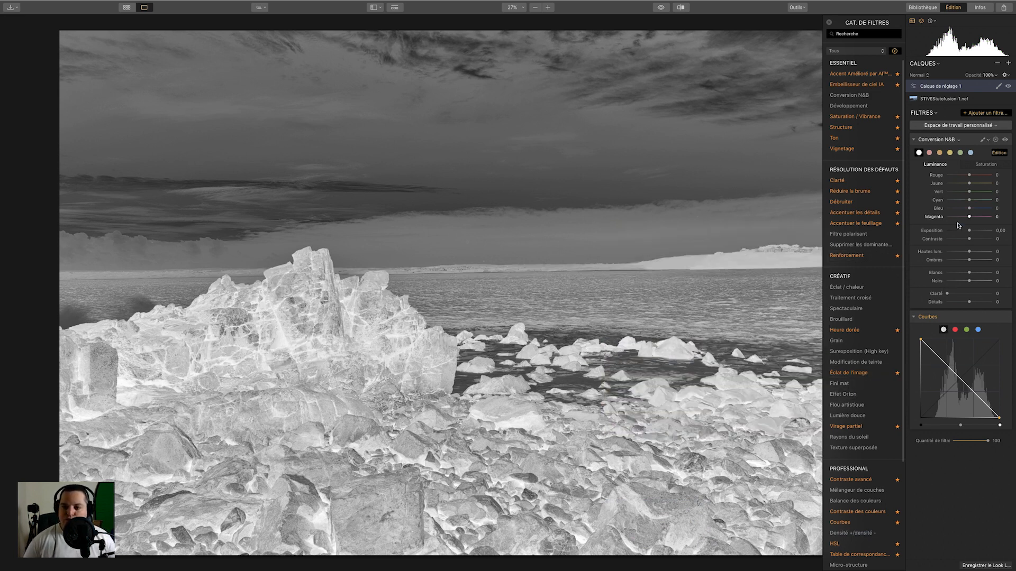
{"action": "left_click_drag", "start_coordinate": [969, 251], "coordinate": [940, 282]}
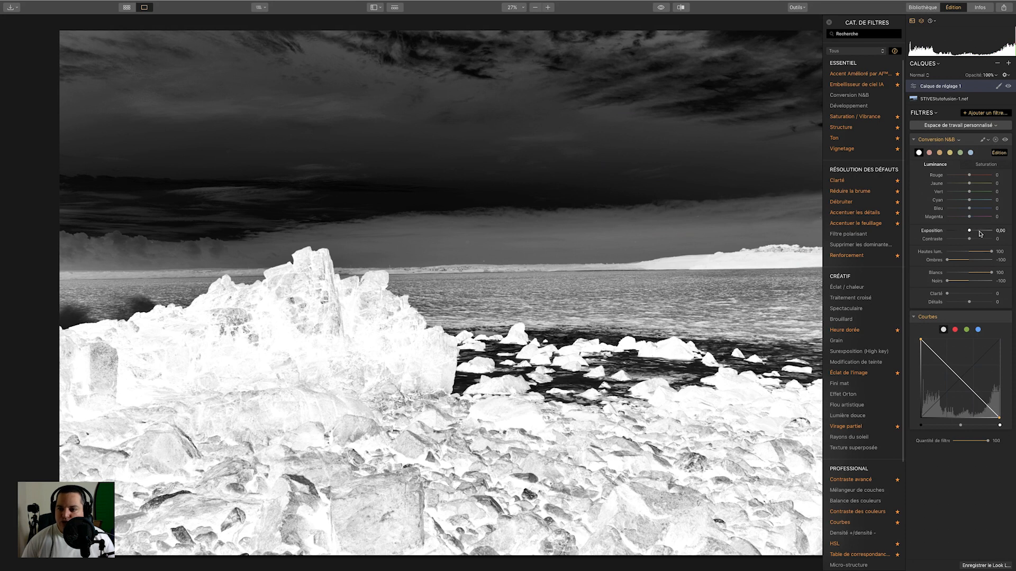
{"action": "left_click_drag", "start_coordinate": [969, 231], "coordinate": [1001, 241]}
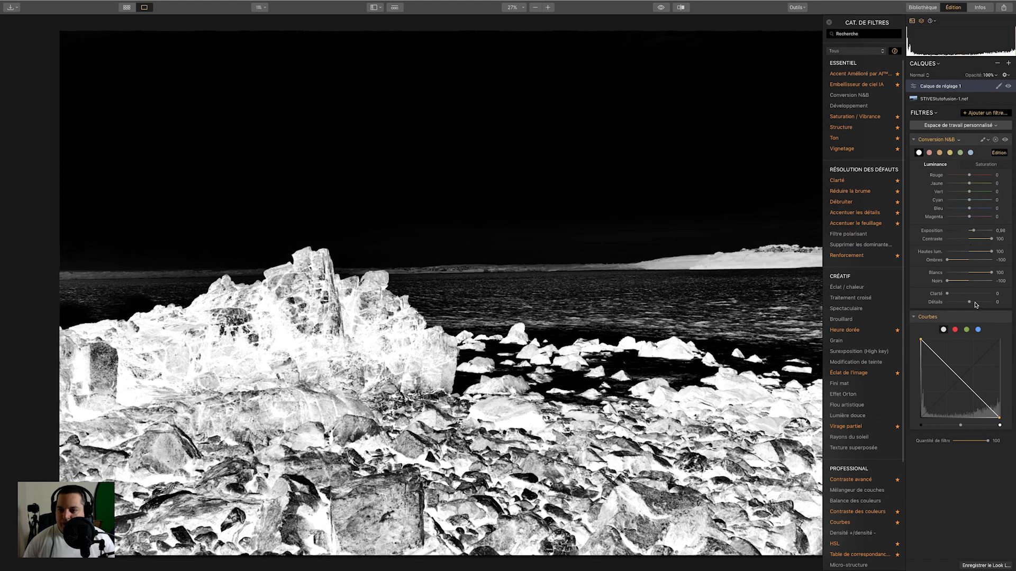
{"action": "left_click_drag", "start_coordinate": [968, 294], "coordinate": [996, 297]}
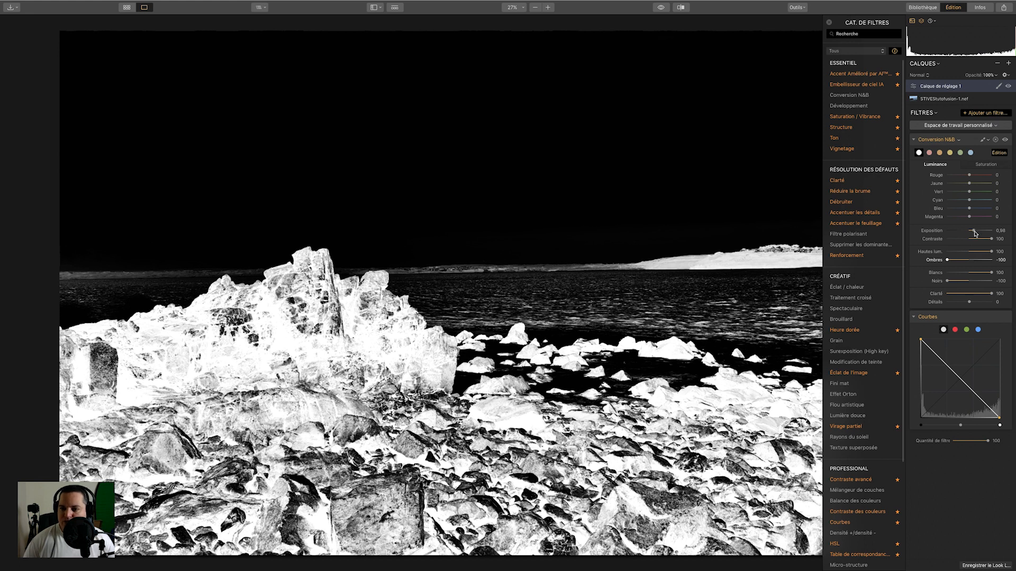
{"action": "left_click_drag", "start_coordinate": [968, 231], "coordinate": [972, 231]}
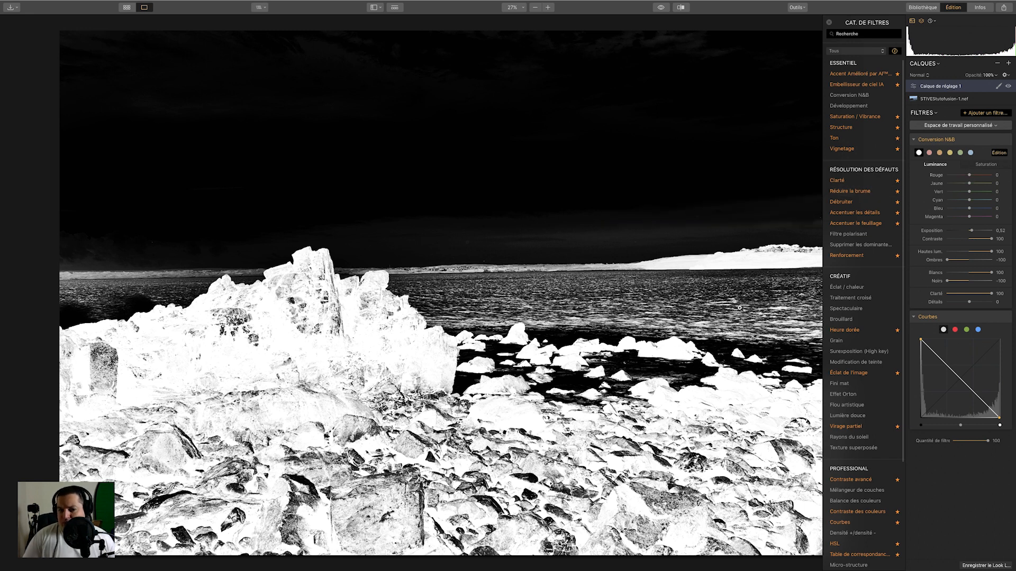
Set the Conversion N&B luminance of Rouge, Jaune, Vert, Cyan, Bleu and Magenta to 100
{"action": "left_click_drag", "start_coordinate": [971, 210], "coordinate": [1013, 210]}
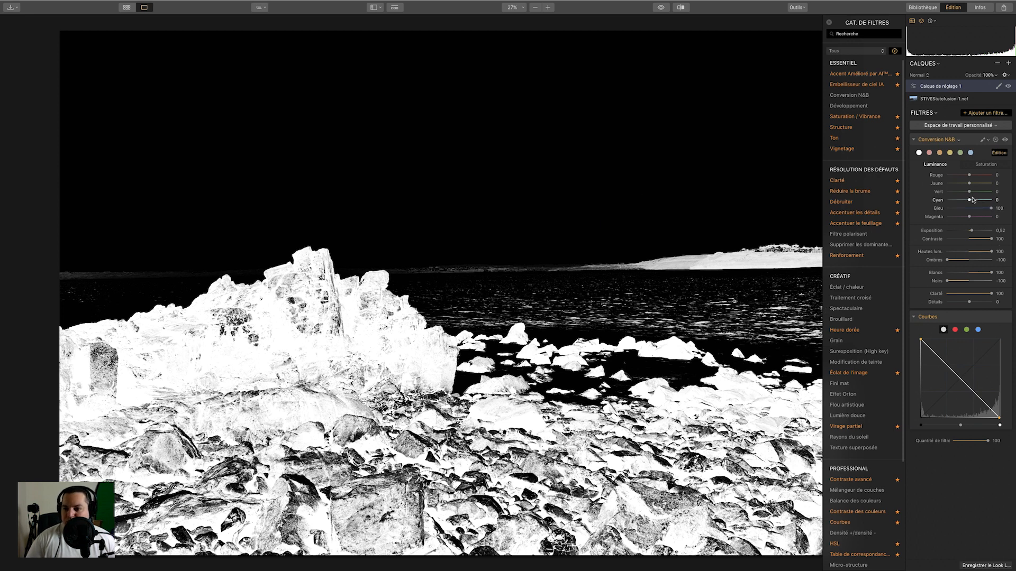
{"action": "left_click_drag", "start_coordinate": [970, 200], "coordinate": [993, 184]}
{"action": "left_click", "coordinate": [994, 175]}
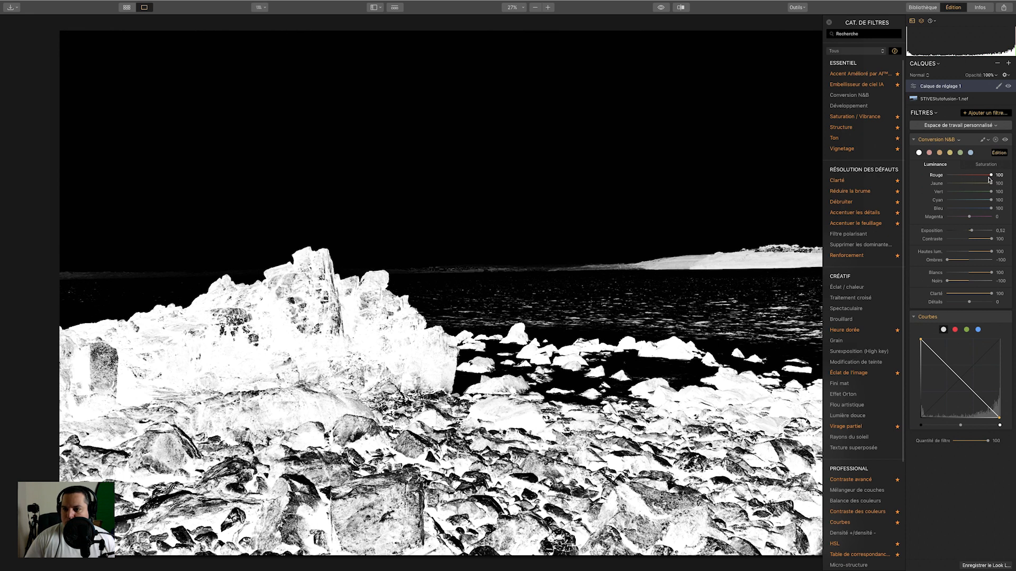
{"action": "left_click_drag", "start_coordinate": [969, 217], "coordinate": [994, 217]}
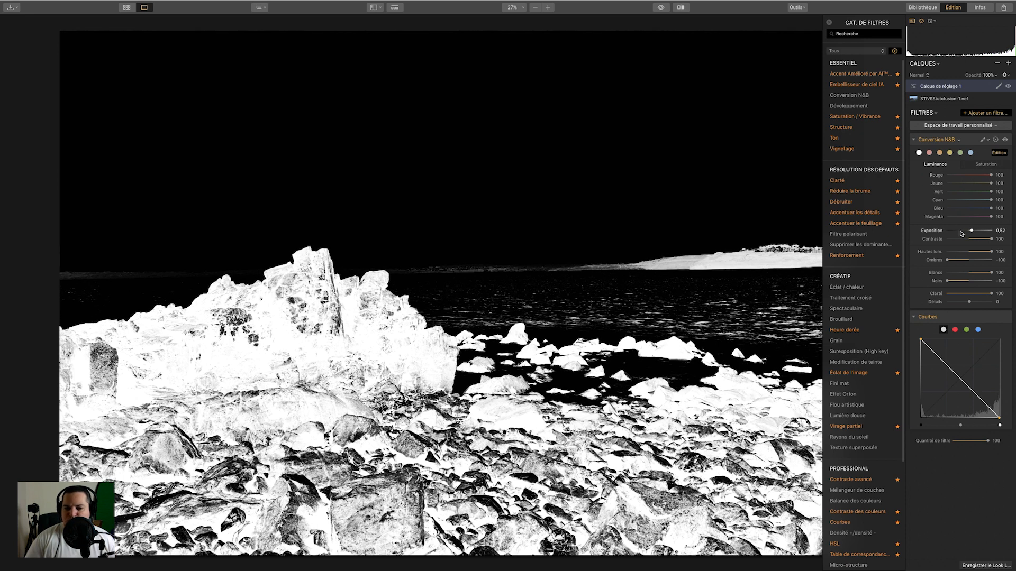
Steepen the inverted Courbes curve to a nearly vertical drop in the midtones and set the Conversion N&B Exposition to 0,18
{"action": "mouse_move", "coordinate": [901, 243]}
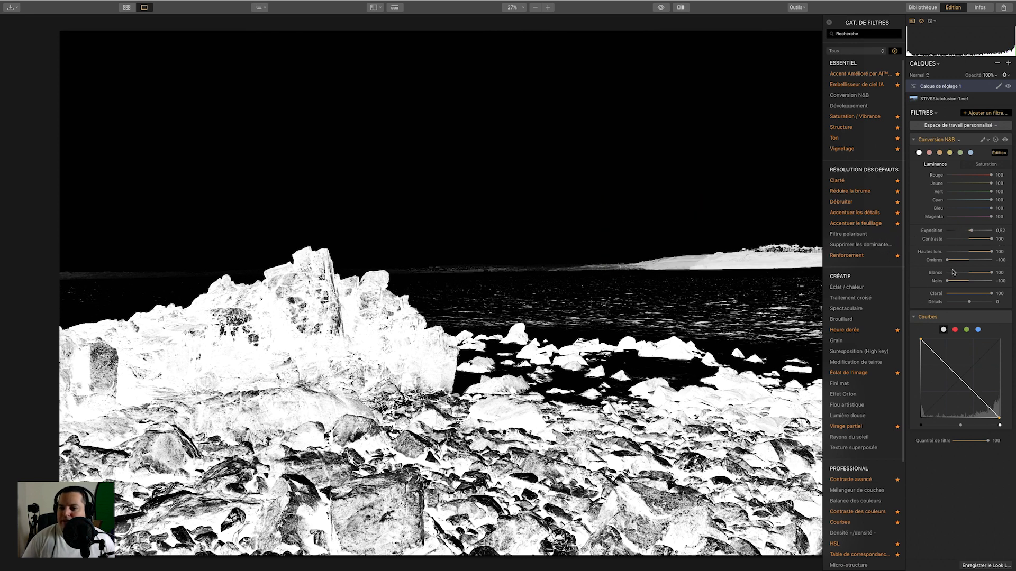
{"action": "left_click_drag", "start_coordinate": [972, 231], "coordinate": [973, 231]}
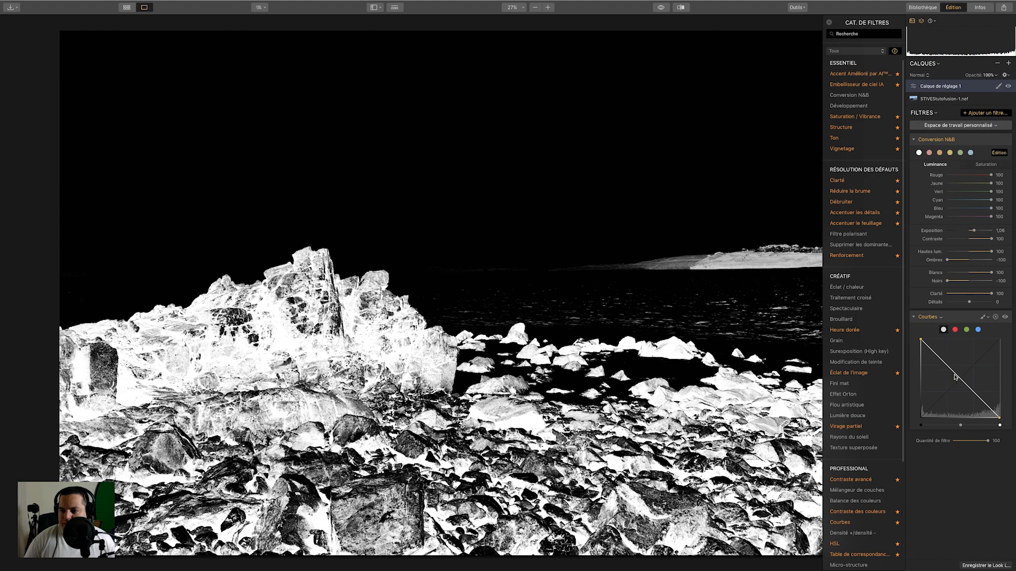
{"action": "left_click_drag", "start_coordinate": [921, 340], "coordinate": [944, 341]}
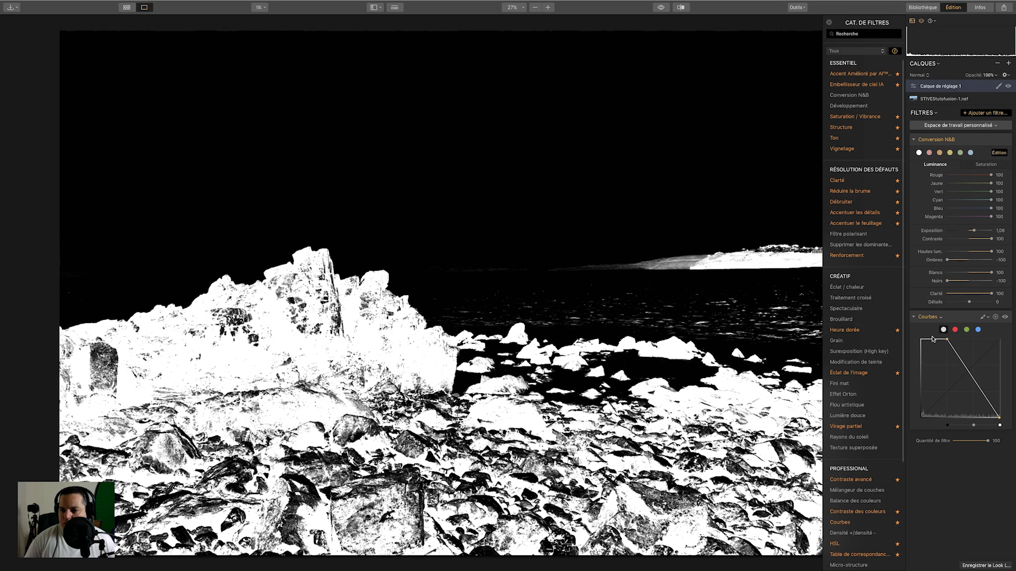
{"action": "left_click_drag", "start_coordinate": [946, 342], "coordinate": [929, 339]}
{"action": "left_click_drag", "start_coordinate": [1000, 421], "coordinate": [967, 421]}
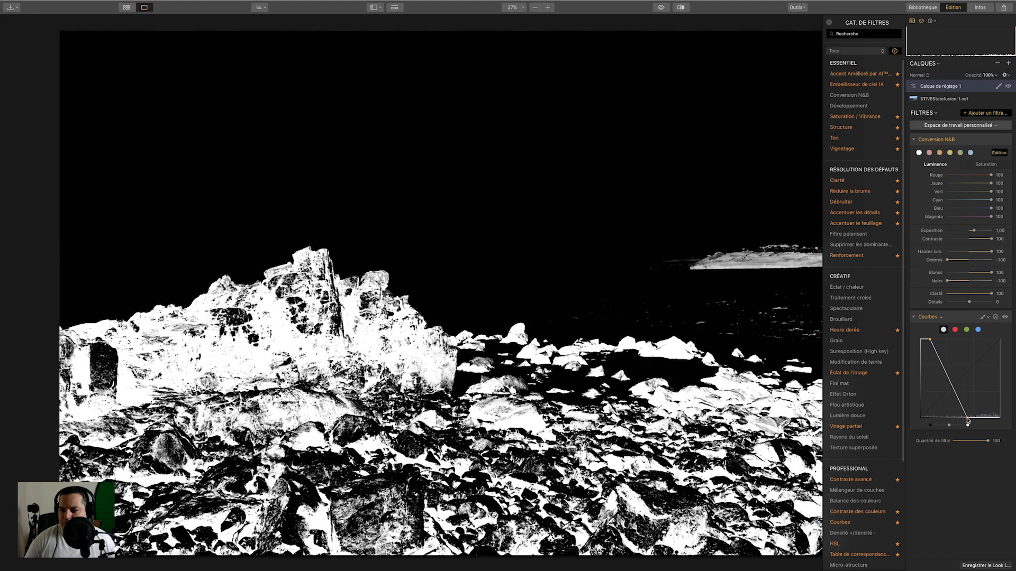
{"action": "left_click_drag", "start_coordinate": [929, 339], "coordinate": [952, 342]}
{"action": "left_click_drag", "start_coordinate": [965, 418], "coordinate": [965, 419]}
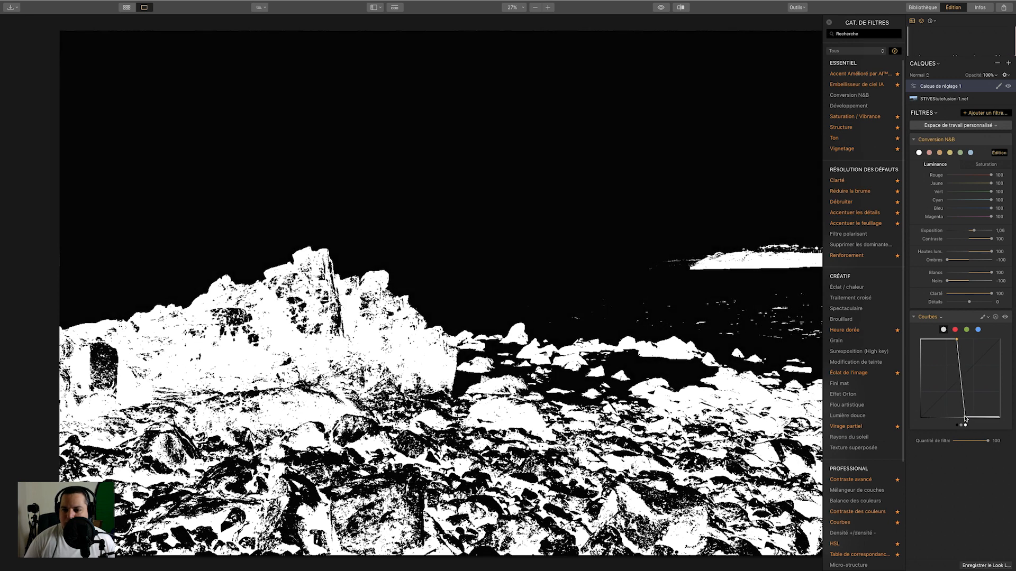
{"action": "left_click_drag", "start_coordinate": [972, 231], "coordinate": [970, 232]}
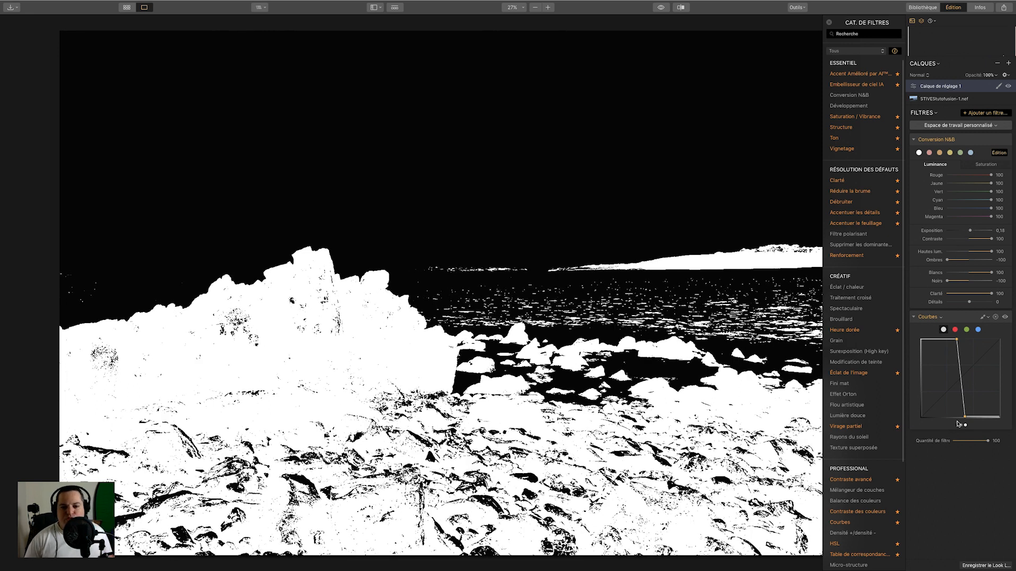
{"action": "left_click_drag", "start_coordinate": [966, 417], "coordinate": [959, 417]}
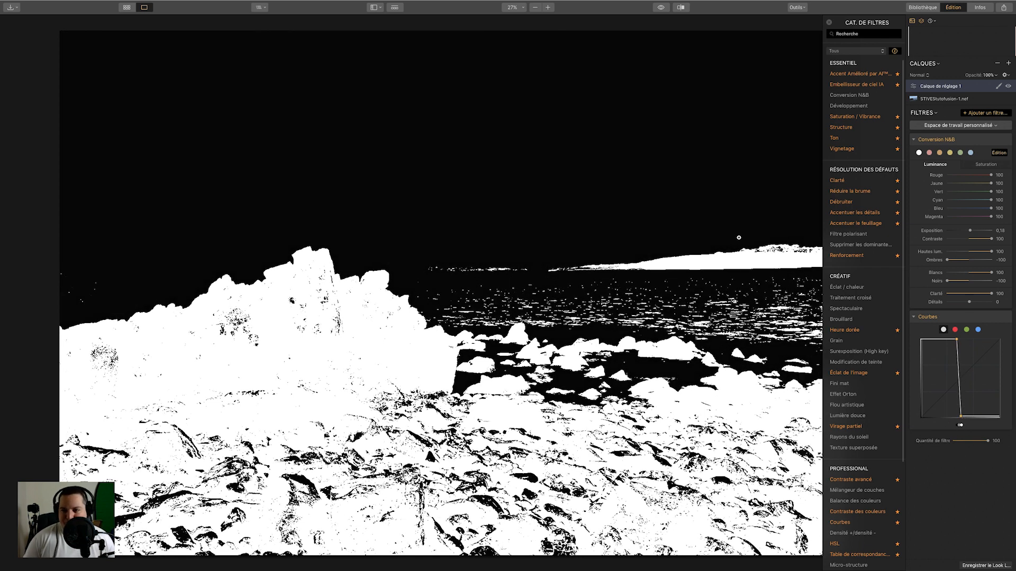
Apply a Luminosité mask to the adjustment layer and remove its Courbes and Conversion N&B filters
{"action": "left_click", "coordinate": [999, 86]}
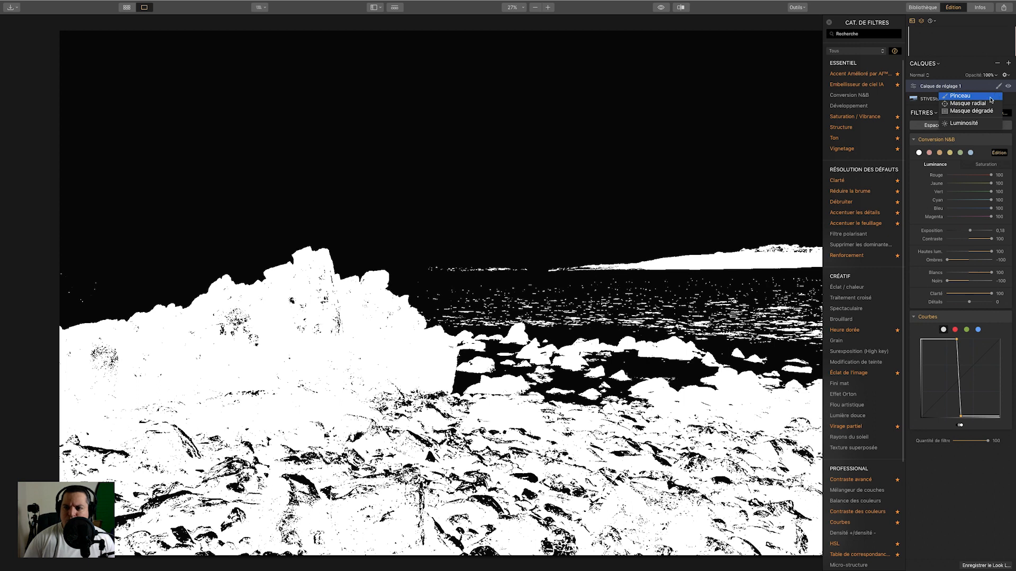
{"action": "left_click", "coordinate": [970, 124]}
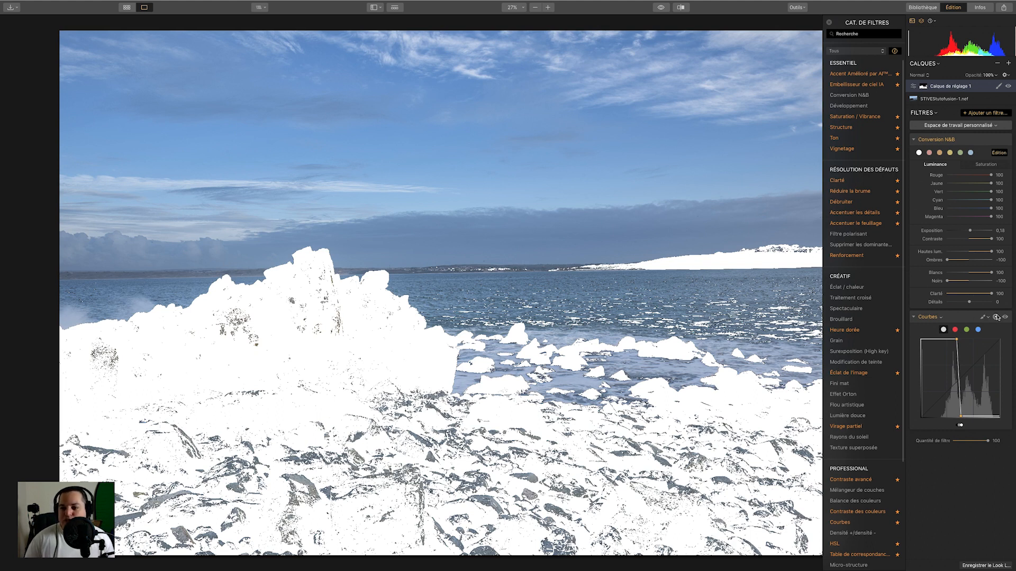
{"action": "left_click", "coordinate": [995, 316]}
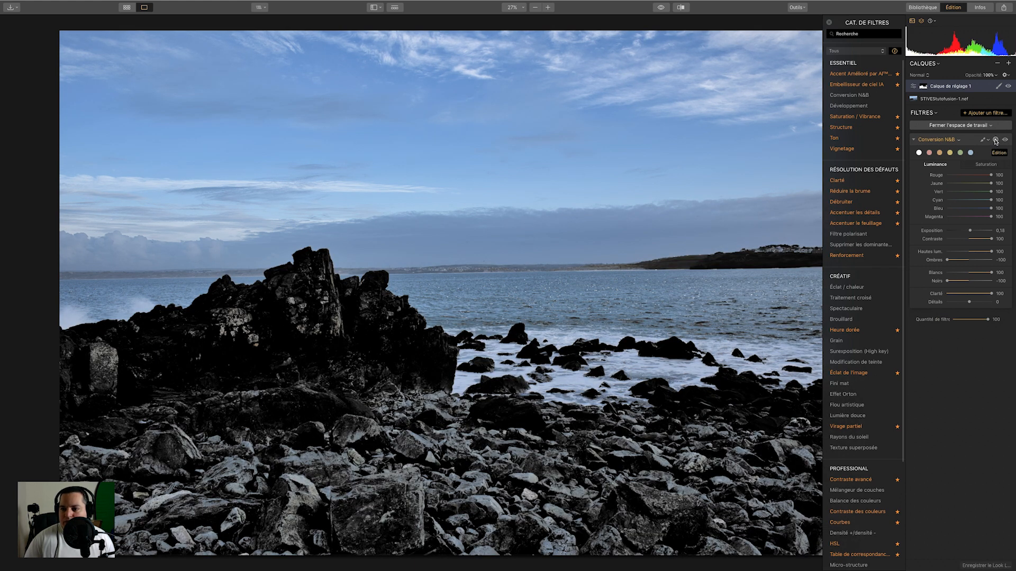
{"action": "left_click", "coordinate": [995, 141]}
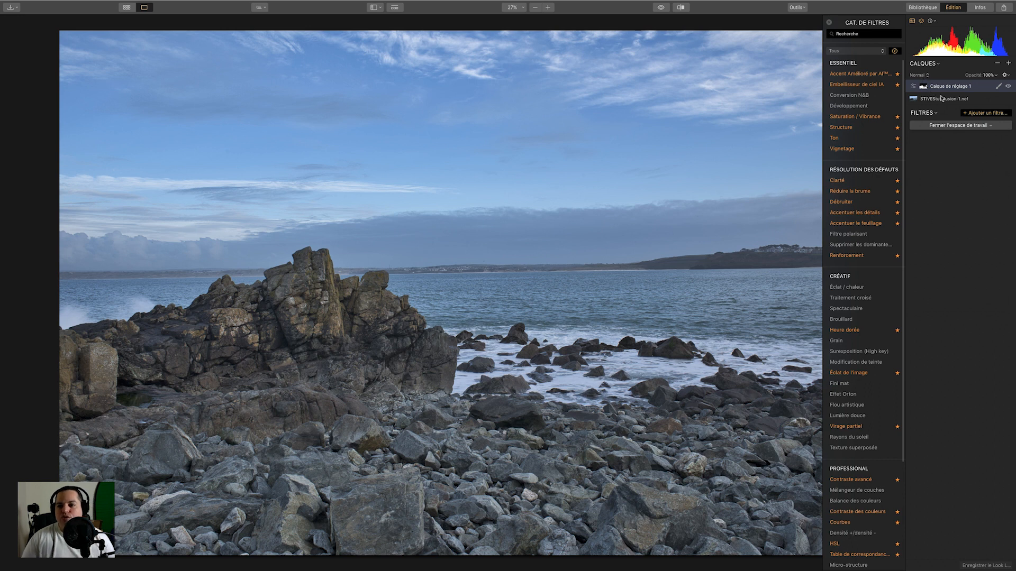
Switch the adjustment layer's mask to Pinceau mode and display its overlay
{"action": "left_click", "coordinate": [999, 87]}
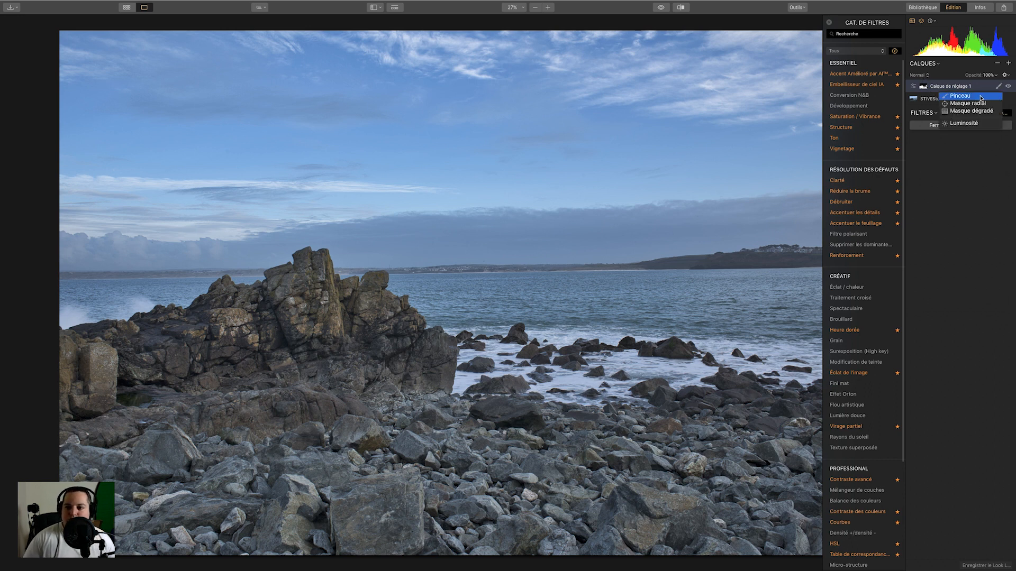
{"action": "left_click", "coordinate": [980, 96]}
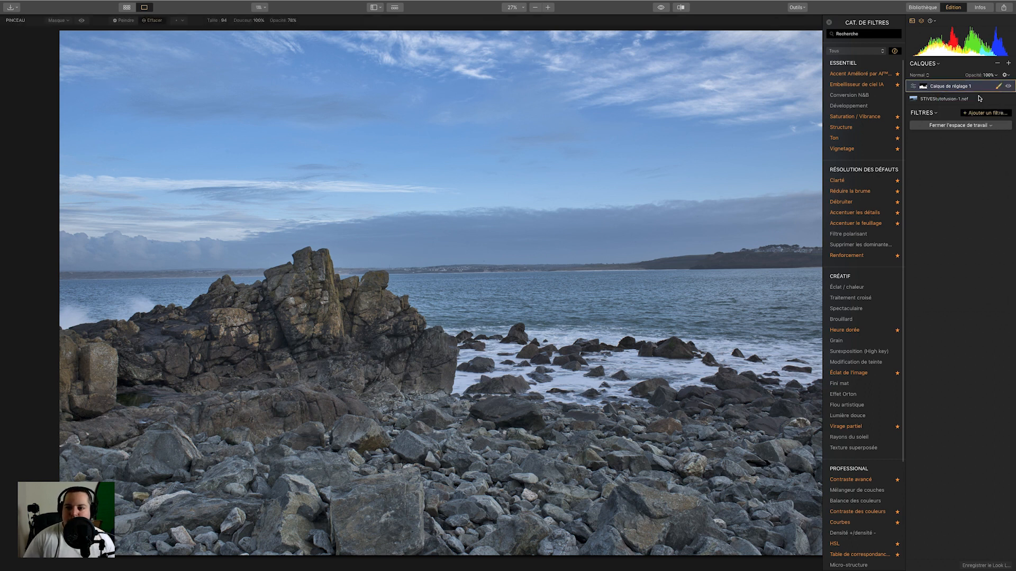
{"action": "left_click", "coordinate": [82, 21]}
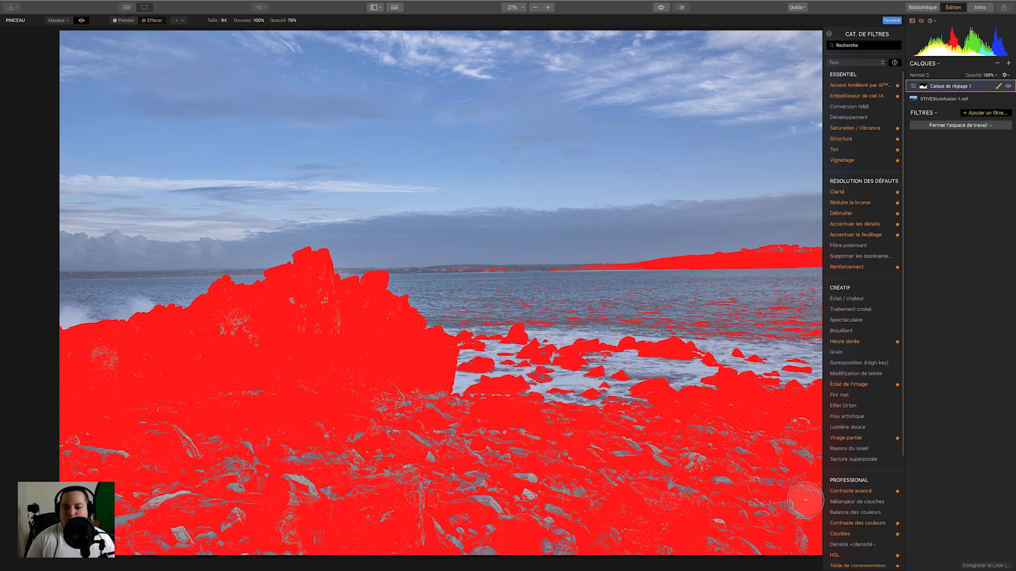
Erase the mask's stray areas over the sea, raising the brush opacity to 100%, and hide the overlay
{"action": "left_click", "coordinate": [151, 21]}
{"action": "left_click_drag", "start_coordinate": [570, 301], "coordinate": [794, 299]}
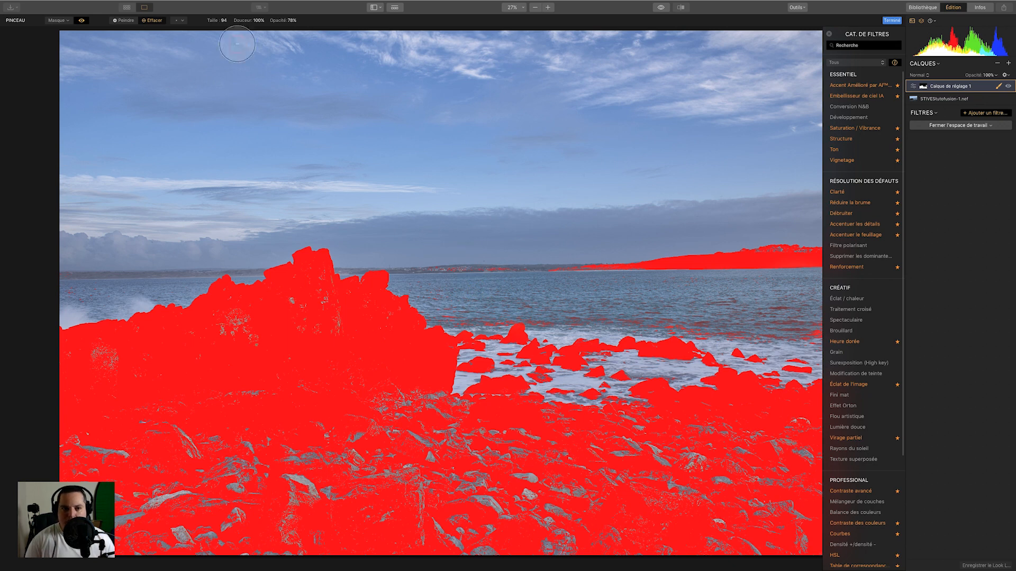
{"action": "left_click", "coordinate": [292, 21]}
{"action": "left_click_drag", "start_coordinate": [293, 32], "coordinate": [317, 33]}
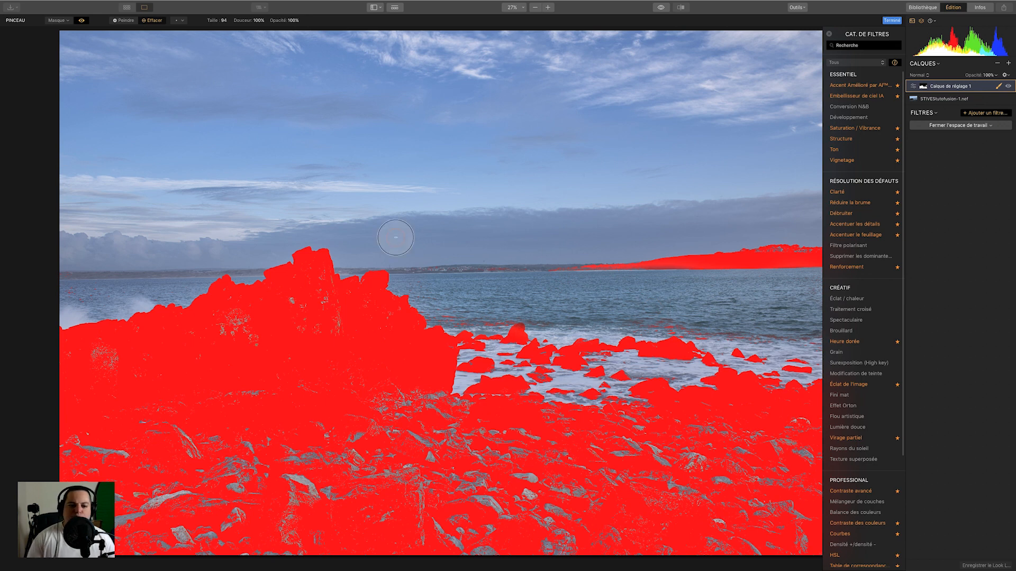
{"action": "left_click", "coordinate": [81, 21]}
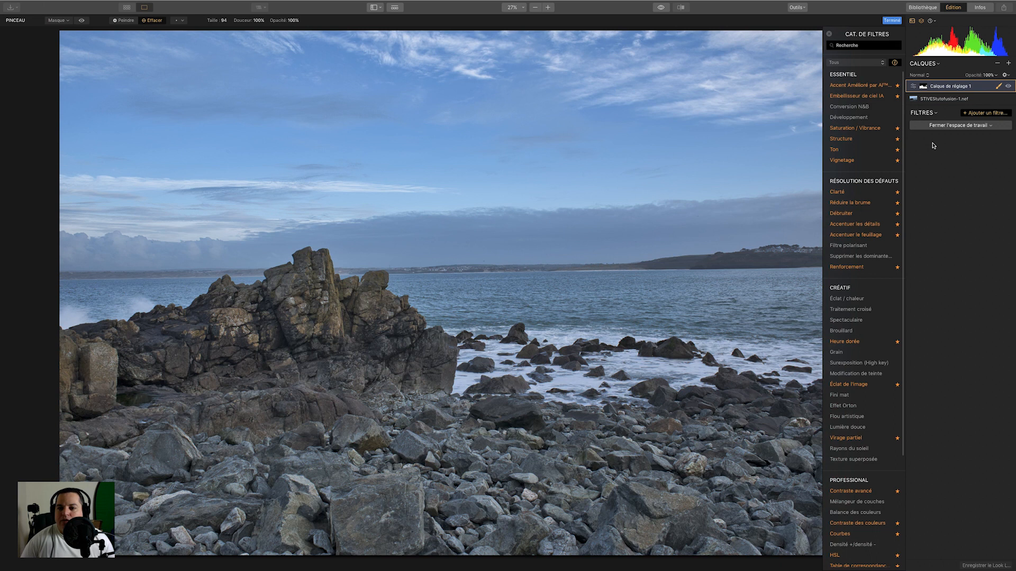
{"action": "mouse_move", "coordinate": [870, 137]}
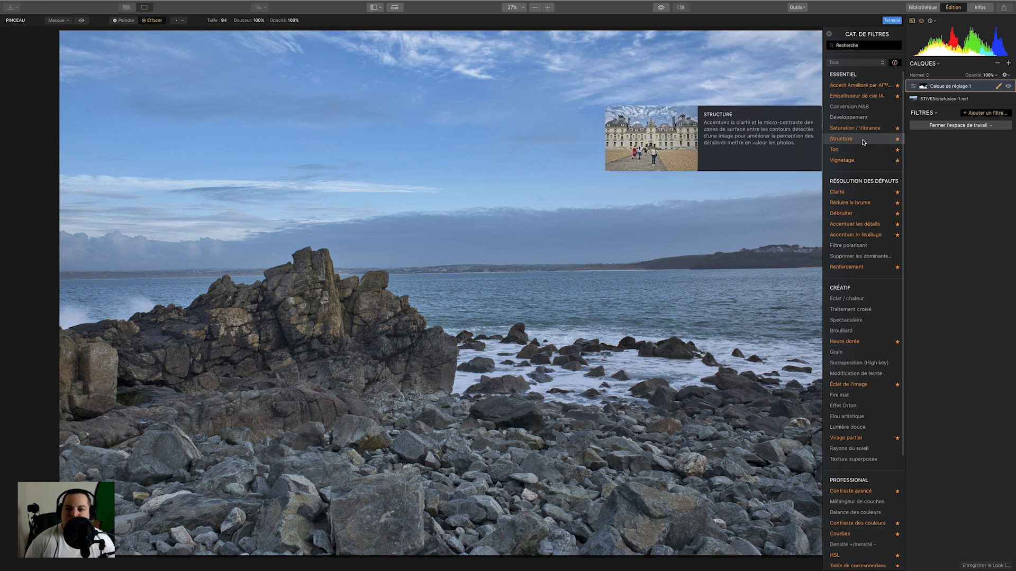
Add a Structure filter to the masked adjustment layer and set its Quantité to about 28
{"action": "left_click", "coordinate": [853, 148]}
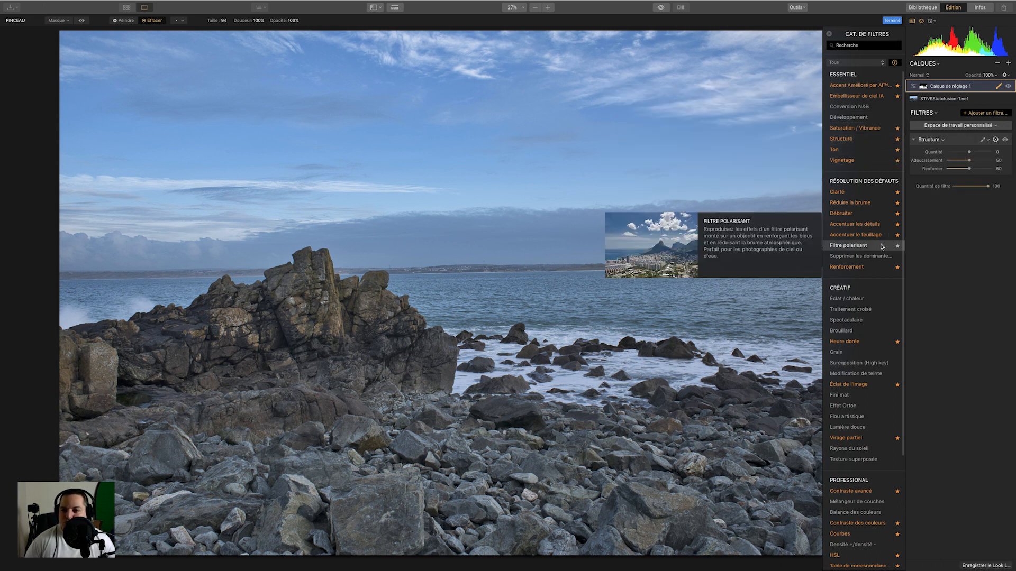
{"action": "left_click_drag", "start_coordinate": [969, 152], "coordinate": [974, 152]}
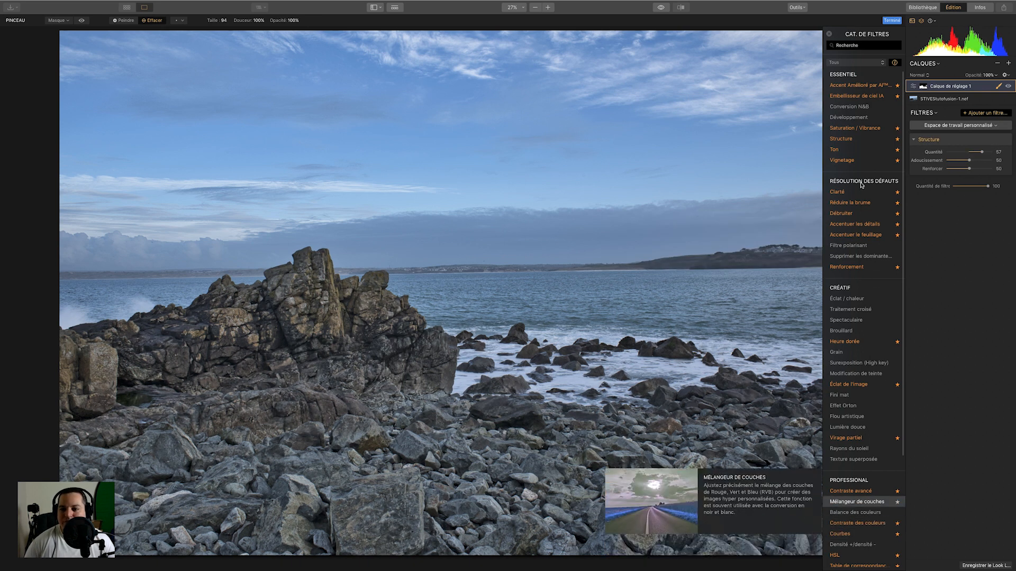
{"action": "left_click_drag", "start_coordinate": [983, 152], "coordinate": [942, 153]}
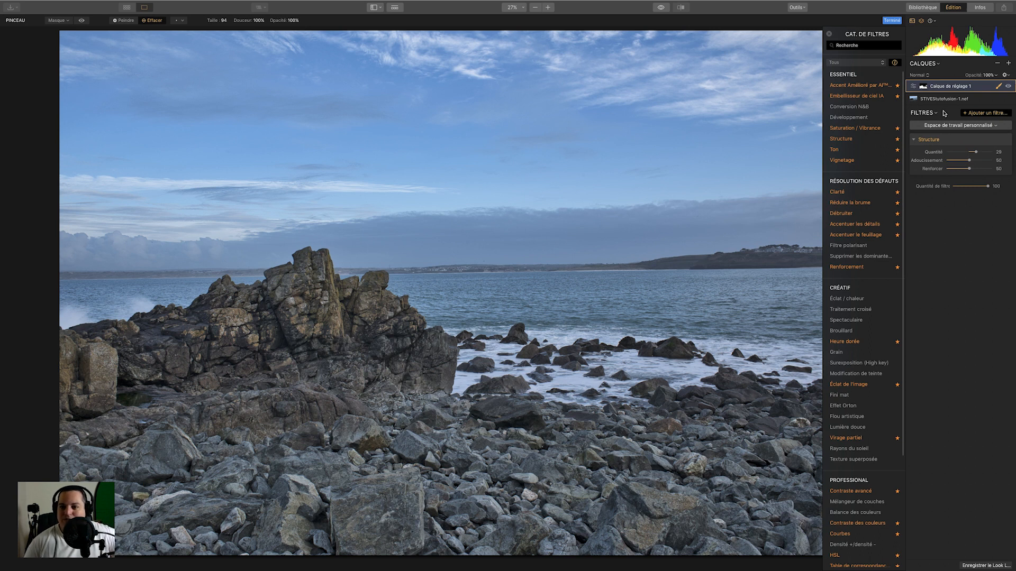
Invert the adjustment layer's mask and lower the Structure filter's Quantité to about -36
{"action": "right_click", "coordinate": [923, 89]}
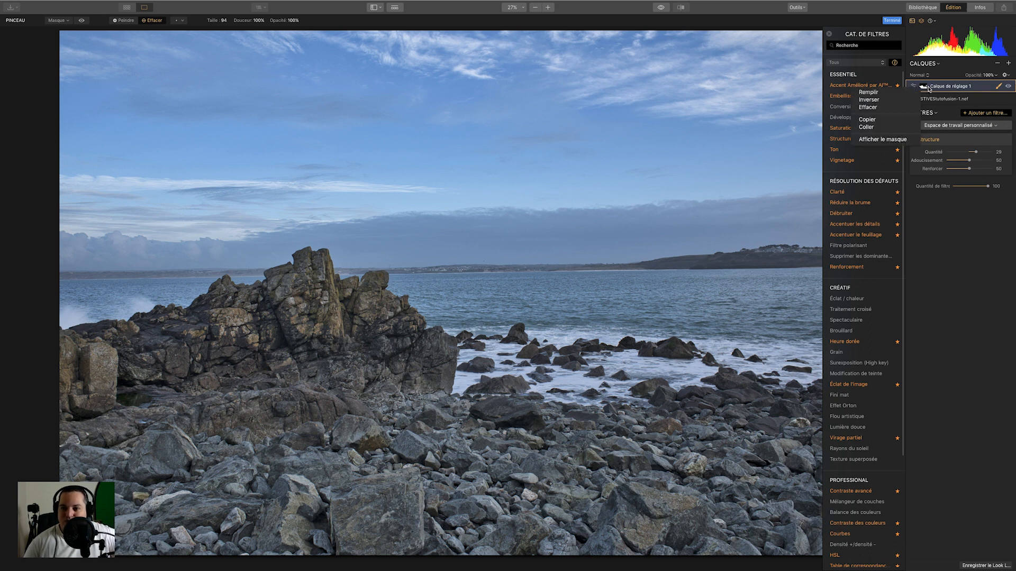
{"action": "left_click", "coordinate": [891, 100]}
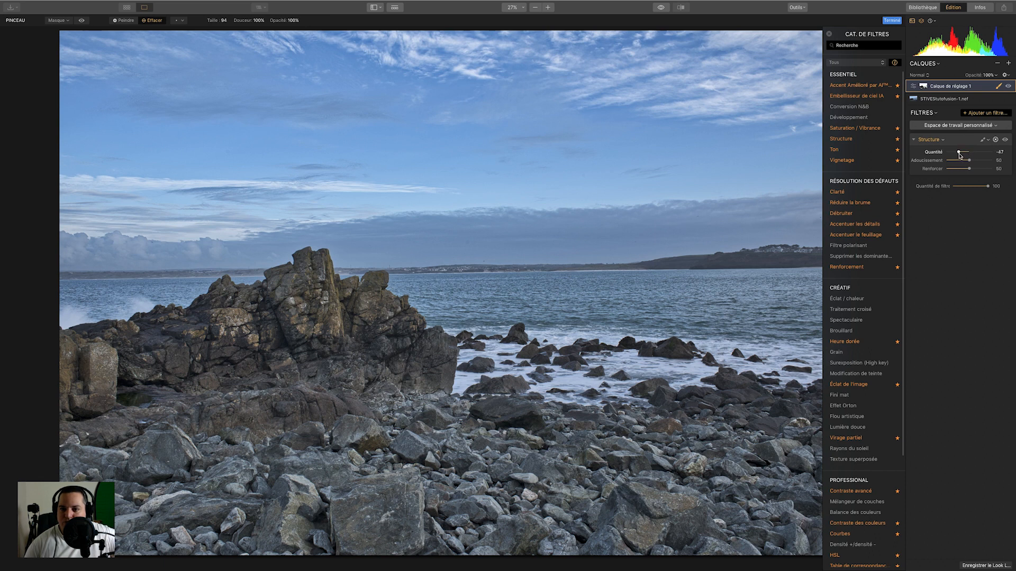
{"action": "left_click_drag", "start_coordinate": [957, 154], "coordinate": [952, 154]}
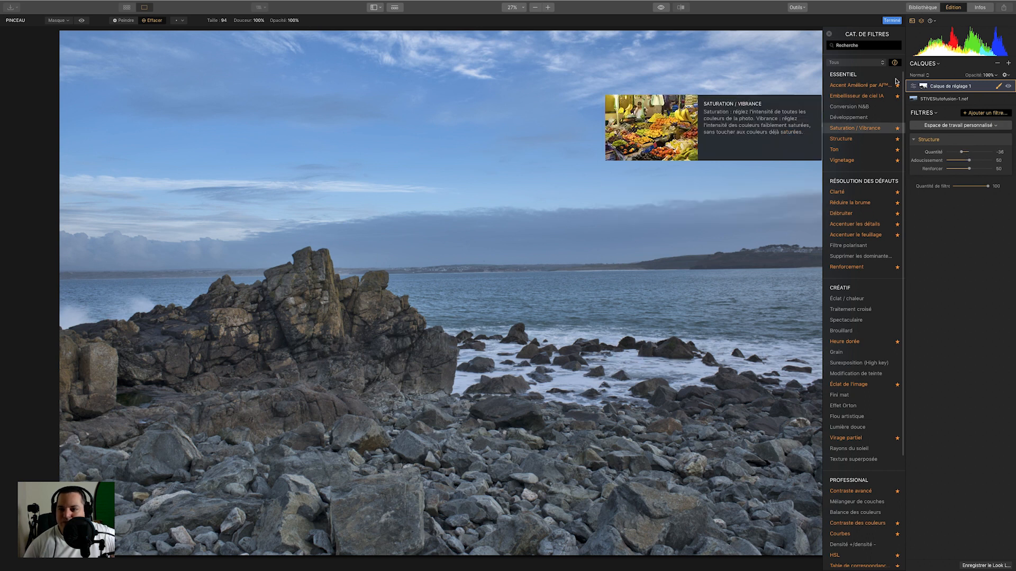
Display the inverted mask's overlay, erase stray patches over the foreground rocks, undo the stroke that spills onto the surf, and hide the overlay
{"action": "left_click", "coordinate": [81, 21]}
{"action": "mouse_move", "coordinate": [448, 449]}
{"action": "left_mouse_down"}
{"action": "mouse_move", "coordinate": [366, 458]}
{"action": "mouse_move", "coordinate": [381, 442]}
{"action": "mouse_move", "coordinate": [166, 492]}
{"action": "mouse_move", "coordinate": [162, 483]}
{"action": "mouse_move", "coordinate": [219, 457]}
{"action": "mouse_move", "coordinate": [121, 434]}
{"action": "mouse_move", "coordinate": [62, 485]}
{"action": "mouse_move", "coordinate": [111, 540]}
{"action": "mouse_move", "coordinate": [189, 557]}
{"action": "mouse_move", "coordinate": [148, 550]}
{"action": "mouse_move", "coordinate": [152, 538]}
{"action": "mouse_move", "coordinate": [118, 554]}
{"action": "mouse_move", "coordinate": [464, 537]}
{"action": "mouse_move", "coordinate": [301, 534]}
{"action": "mouse_move", "coordinate": [389, 470]}
{"action": "mouse_move", "coordinate": [254, 420]}
{"action": "mouse_move", "coordinate": [329, 413]}
{"action": "mouse_move", "coordinate": [403, 424]}
{"action": "mouse_move", "coordinate": [265, 396]}
{"action": "mouse_move", "coordinate": [245, 403]}
{"action": "mouse_move", "coordinate": [267, 408]}
{"action": "mouse_move", "coordinate": [289, 459]}
{"action": "mouse_move", "coordinate": [258, 331]}
{"action": "mouse_move", "coordinate": [220, 321]}
{"action": "mouse_move", "coordinate": [68, 378]}
{"action": "mouse_move", "coordinate": [101, 360]}
{"action": "mouse_move", "coordinate": [93, 365]}
{"action": "mouse_move", "coordinate": [331, 320]}
{"action": "mouse_move", "coordinate": [307, 325]}
{"action": "mouse_move", "coordinate": [289, 308]}
{"action": "mouse_move", "coordinate": [289, 323]}
{"action": "mouse_move", "coordinate": [475, 428]}
{"action": "mouse_move", "coordinate": [474, 466]}
{"action": "mouse_move", "coordinate": [412, 476]}
{"action": "mouse_move", "coordinate": [410, 516]}
{"action": "mouse_move", "coordinate": [432, 544]}
{"action": "mouse_move", "coordinate": [576, 556]}
{"action": "mouse_move", "coordinate": [745, 528]}
{"action": "mouse_move", "coordinate": [696, 519]}
{"action": "mouse_move", "coordinate": [743, 457]}
{"action": "mouse_move", "coordinate": [638, 509]}
{"action": "mouse_move", "coordinate": [688, 528]}
{"action": "left_mouse_up"}
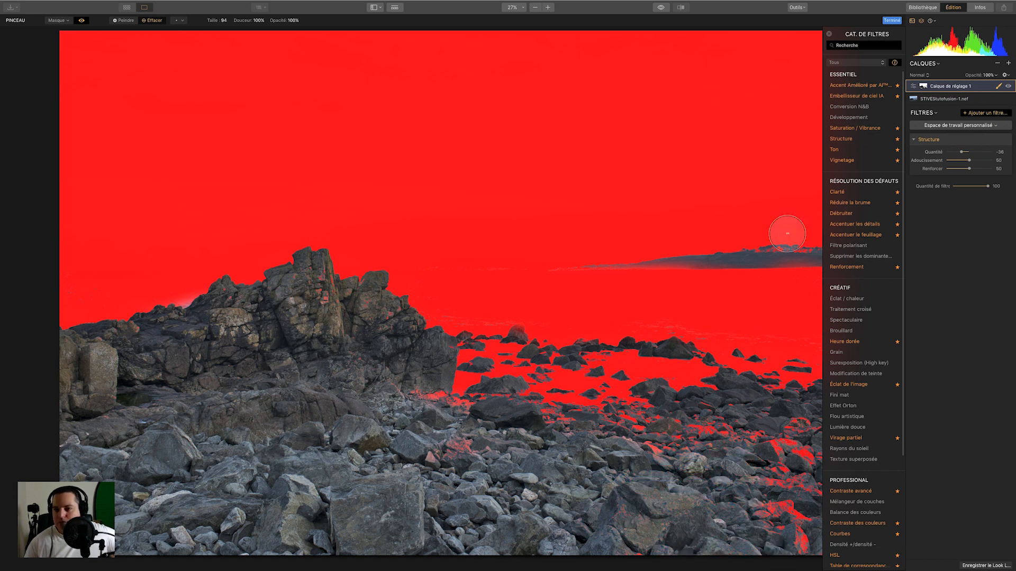
{"action": "left_click", "coordinate": [829, 34]}
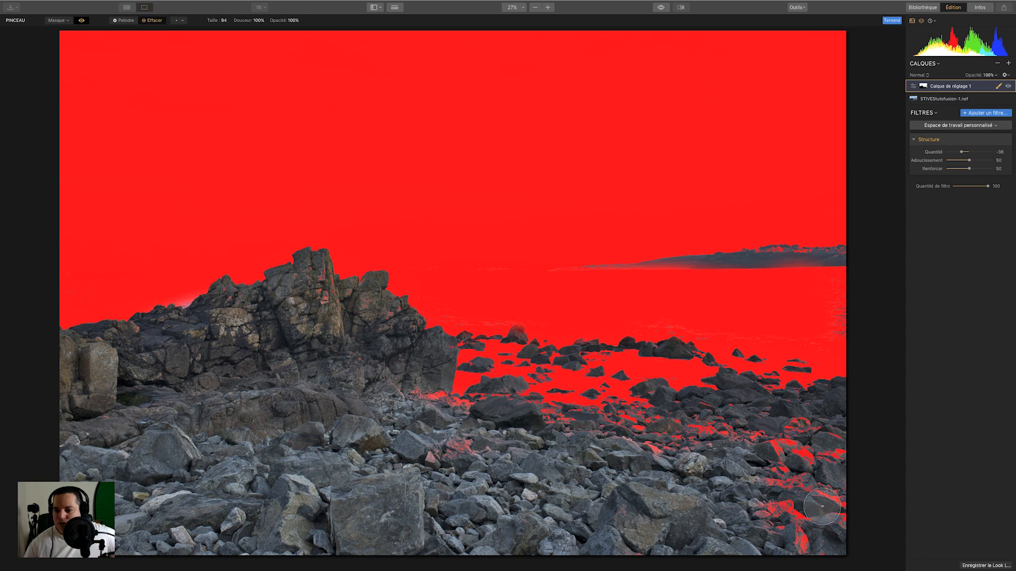
{"action": "mouse_move", "coordinate": [736, 516]}
{"action": "left_mouse_down"}
{"action": "mouse_move", "coordinate": [773, 465]}
{"action": "mouse_move", "coordinate": [807, 445]}
{"action": "mouse_move", "coordinate": [773, 429]}
{"action": "mouse_move", "coordinate": [818, 450]}
{"action": "mouse_move", "coordinate": [796, 470]}
{"action": "mouse_move", "coordinate": [814, 449]}
{"action": "left_mouse_up"}
{"action": "mouse_move", "coordinate": [569, 429]}
{"action": "left_mouse_down"}
{"action": "mouse_move", "coordinate": [593, 414]}
{"action": "mouse_move", "coordinate": [531, 389]}
{"action": "mouse_move", "coordinate": [428, 377]}
{"action": "mouse_move", "coordinate": [690, 396]}
{"action": "mouse_move", "coordinate": [601, 377]}
{"action": "mouse_move", "coordinate": [704, 386]}
{"action": "mouse_move", "coordinate": [554, 365]}
{"action": "mouse_move", "coordinate": [603, 386]}
{"action": "left_mouse_up"}
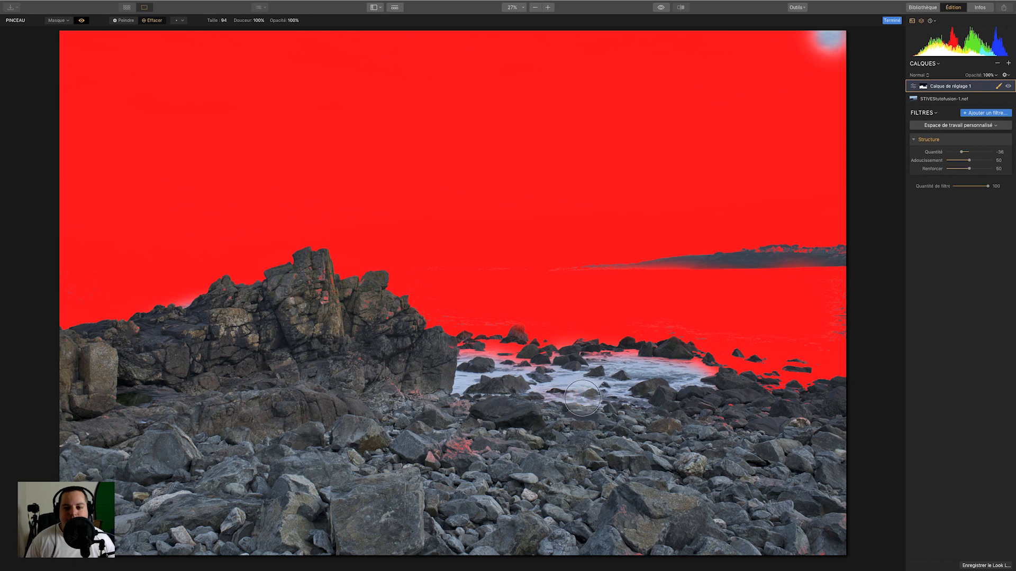
{"action": "key", "text": "super+z"}
{"action": "mouse_move", "coordinate": [708, 432]}
{"action": "left_mouse_down"}
{"action": "mouse_move", "coordinate": [809, 468]}
{"action": "mouse_move", "coordinate": [784, 444]}
{"action": "mouse_move", "coordinate": [780, 477]}
{"action": "mouse_move", "coordinate": [813, 531]}
{"action": "mouse_move", "coordinate": [835, 500]}
{"action": "mouse_move", "coordinate": [837, 434]}
{"action": "left_mouse_up"}
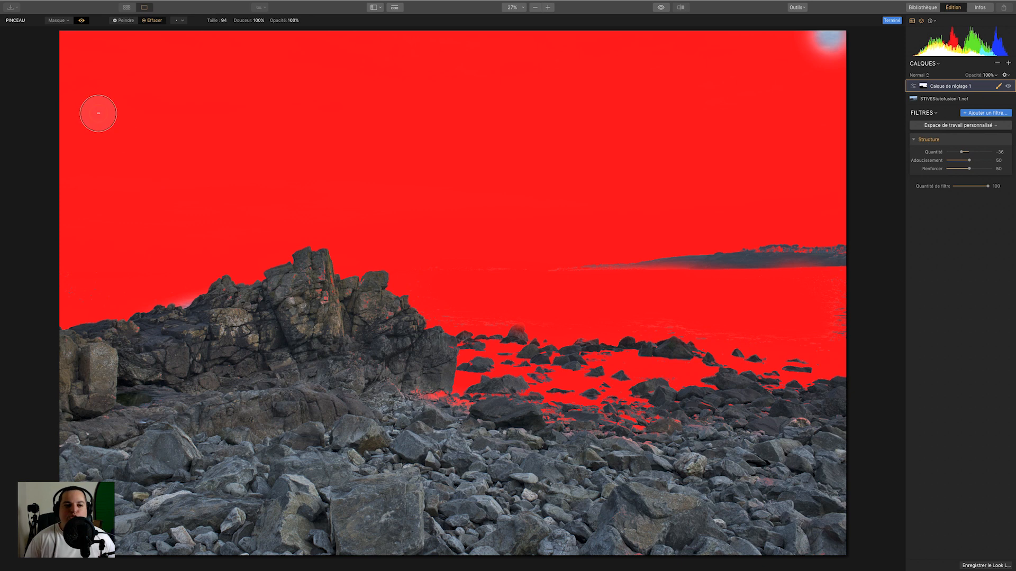
{"action": "left_click", "coordinate": [81, 20]}
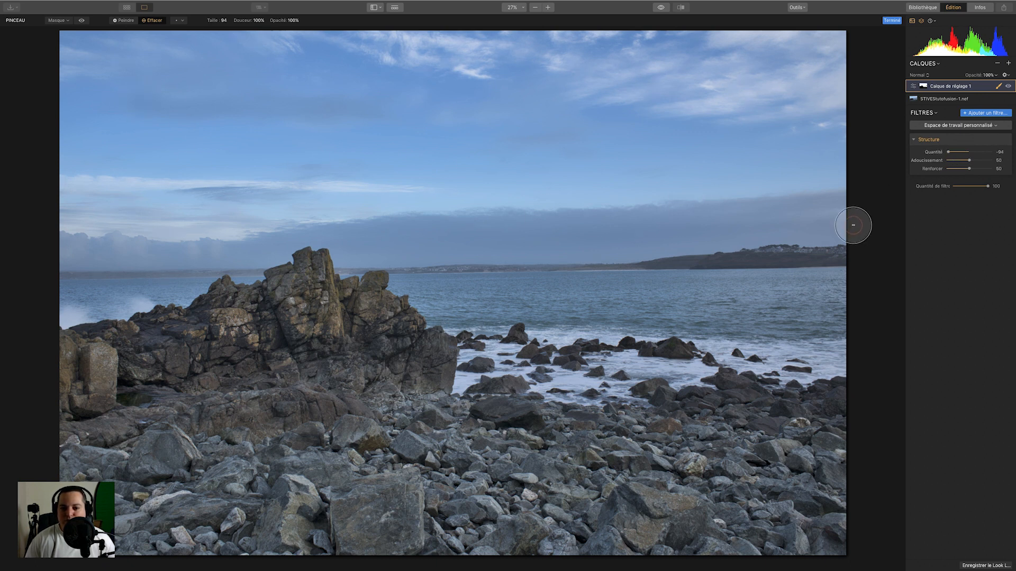
Reset the Structure Quantité, invert the mask back to the rocks, and raise Quantité to 16
{"action": "double_click", "coordinate": [933, 152]}
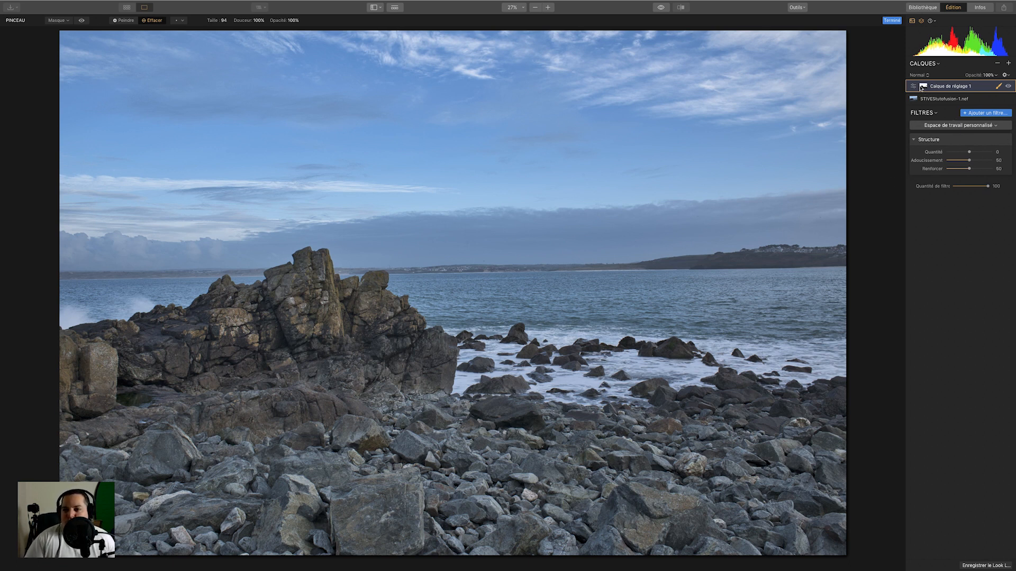
{"action": "left_click", "coordinate": [924, 88]}
{"action": "left_click", "coordinate": [898, 100]}
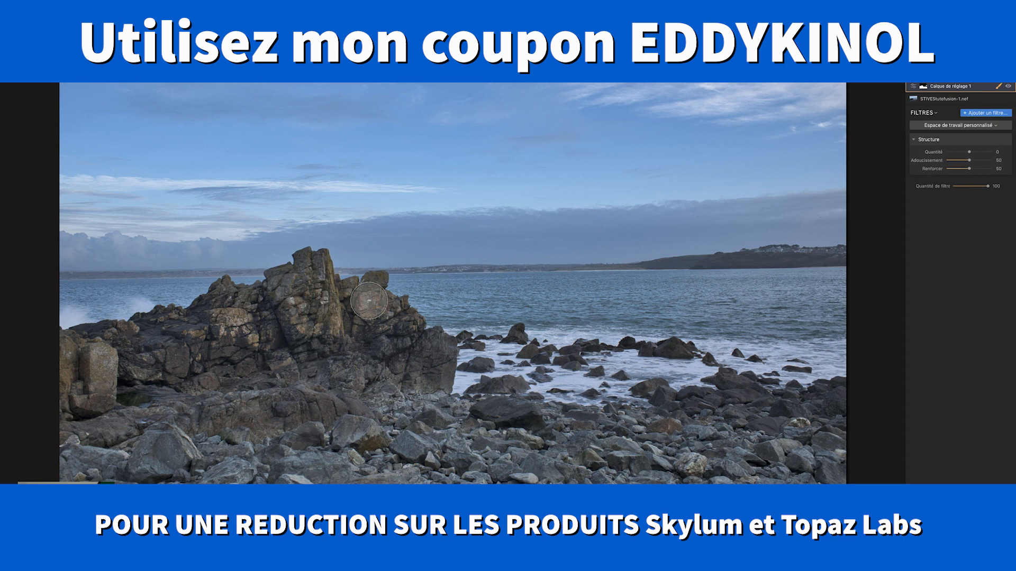
{"action": "left_click_drag", "start_coordinate": [969, 151], "coordinate": [972, 152]}
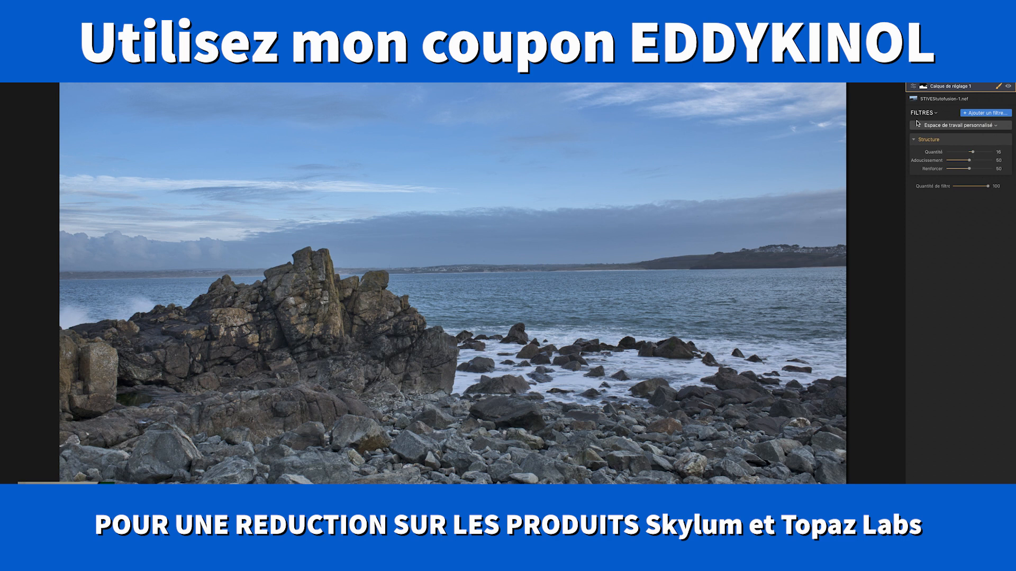
Add a Saturation / Vibrance filter to the rock layer, raise Vibrance to about 88, increase Saturation, and close the filter catalogue
{"action": "left_click", "coordinate": [989, 112]}
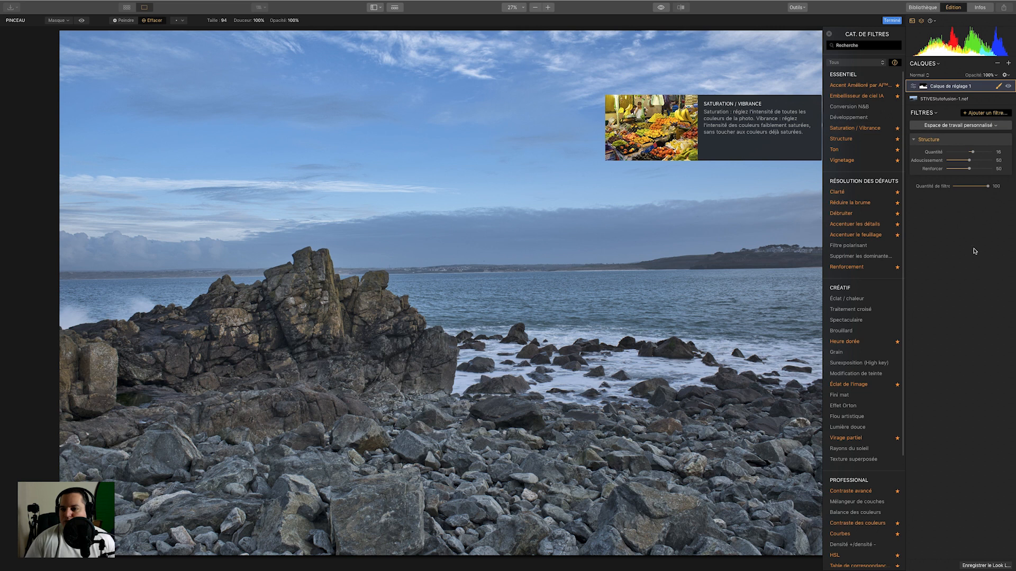
{"action": "left_click", "coordinate": [855, 128]}
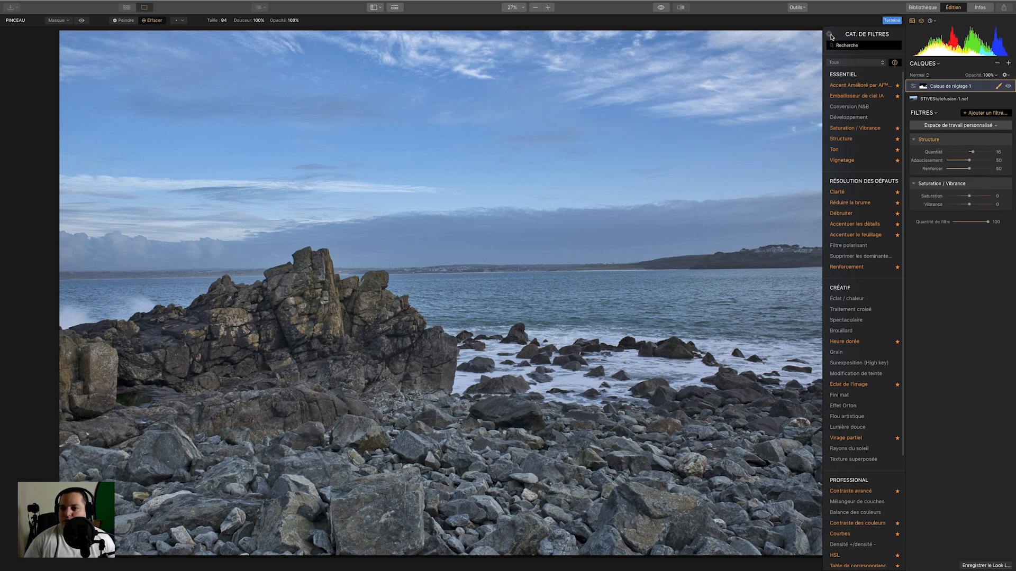
{"action": "left_click", "coordinate": [829, 34]}
{"action": "left_click_drag", "start_coordinate": [969, 205], "coordinate": [989, 206]}
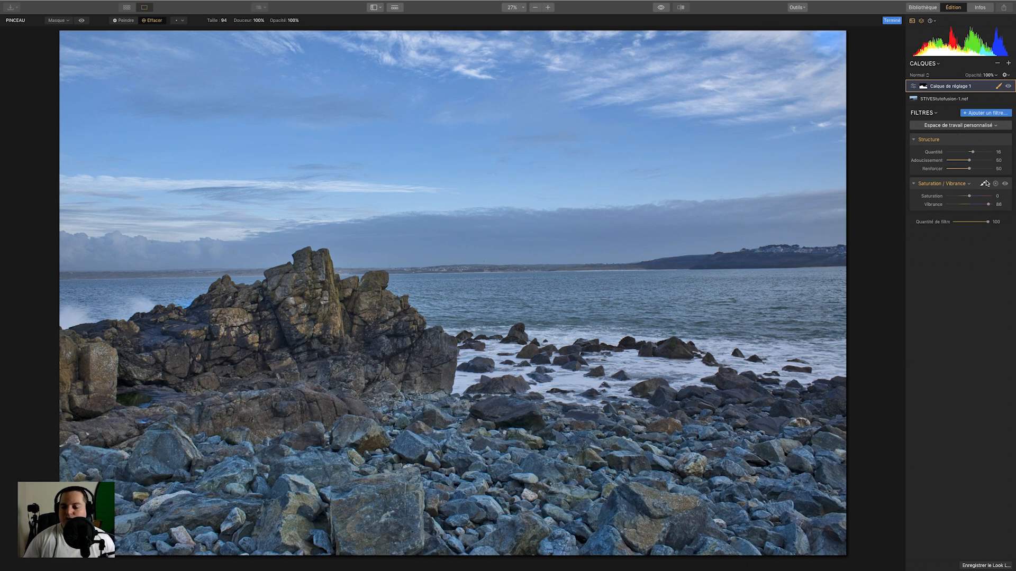
{"action": "left_click_drag", "start_coordinate": [970, 197], "coordinate": [975, 195]}
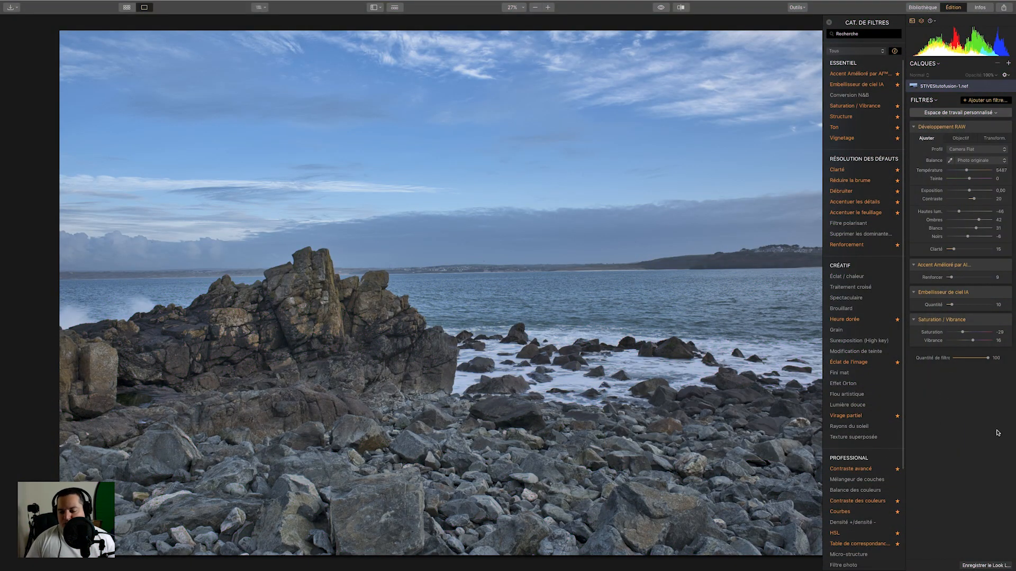
{"action": "left_click", "coordinate": [829, 24]}
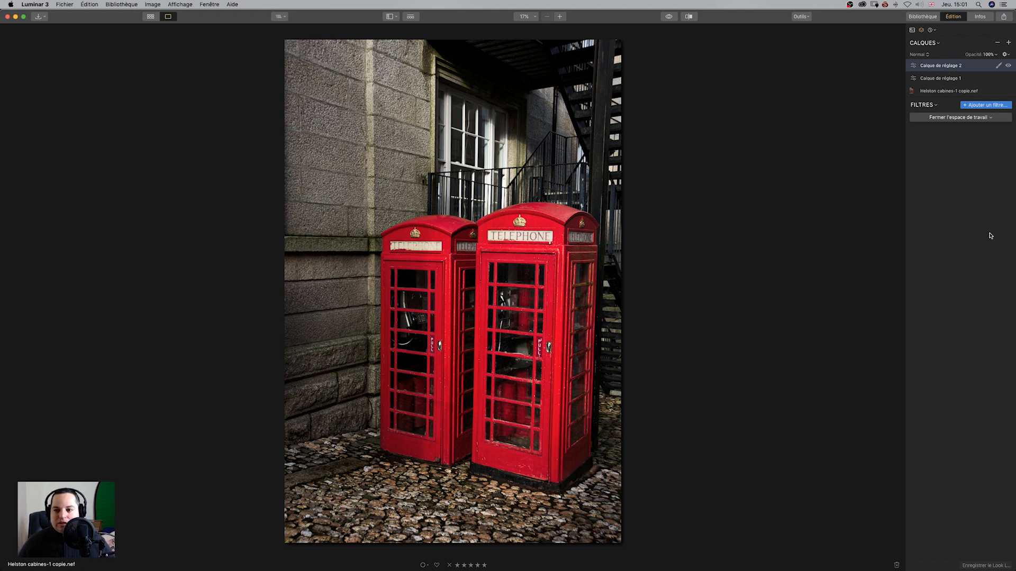
Add a Structure filter to Calque de réglage 2 on the phone booth photo with Quantité 52, Adoucissement 25 and Renforcer 74
{"action": "left_click", "coordinate": [985, 106]}
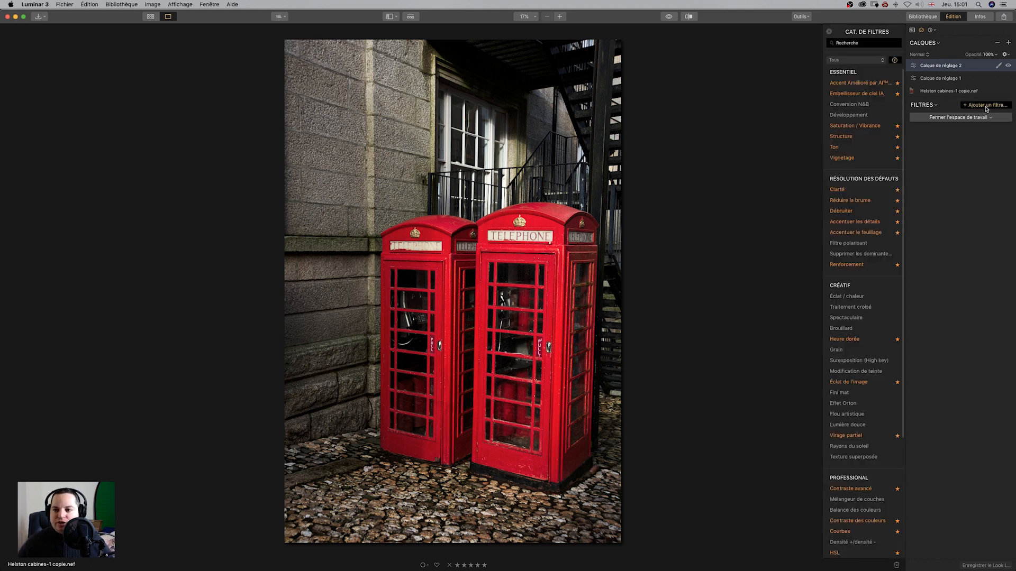
{"action": "left_click", "coordinate": [857, 137]}
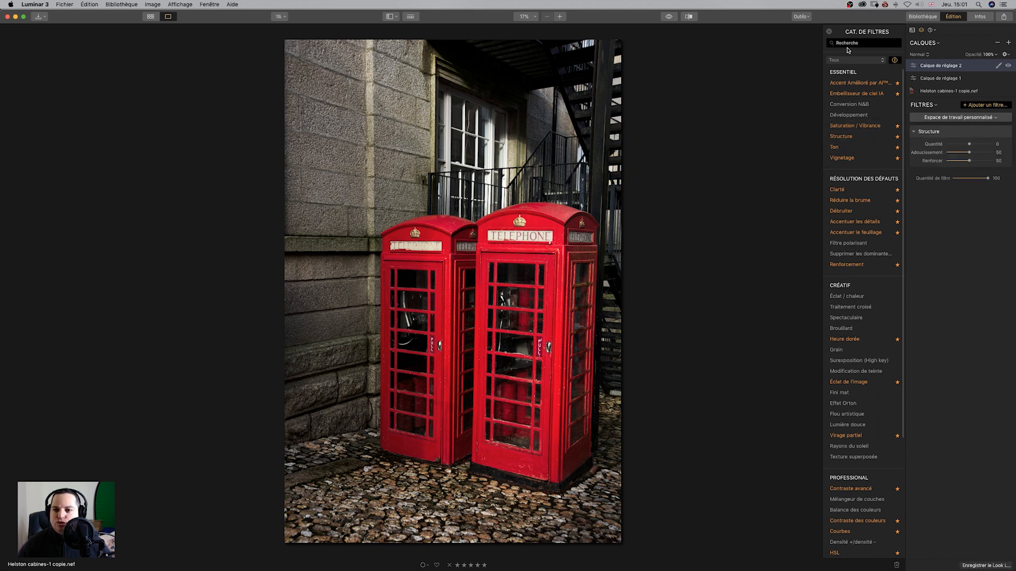
{"action": "left_click", "coordinate": [829, 32]}
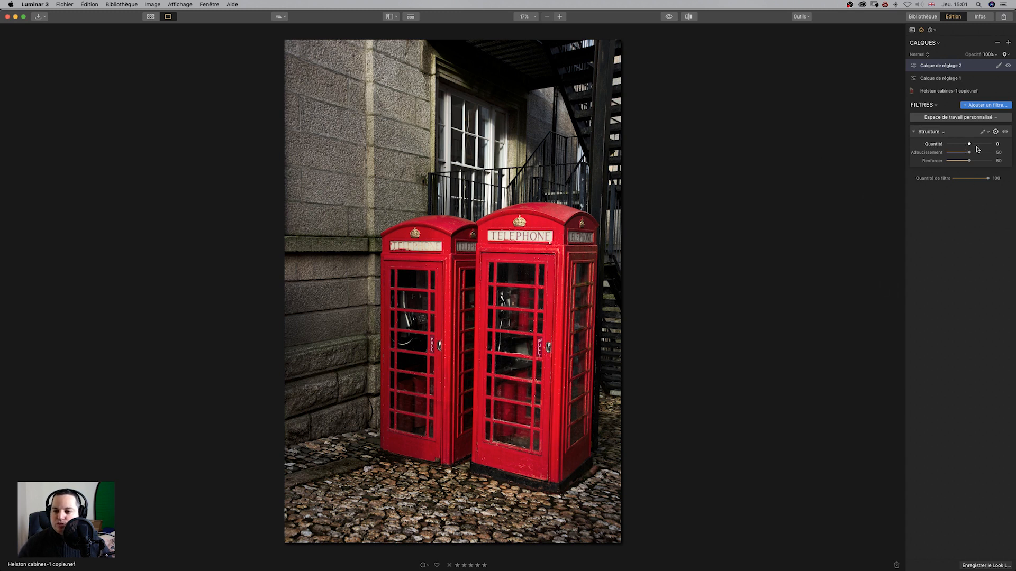
{"action": "mouse_move", "coordinate": [970, 144]}
{"action": "left_mouse_down"}
{"action": "mouse_move", "coordinate": [980, 144]}
{"action": "mouse_move", "coordinate": [958, 153]}
{"action": "mouse_move", "coordinate": [979, 160]}
{"action": "left_mouse_up"}
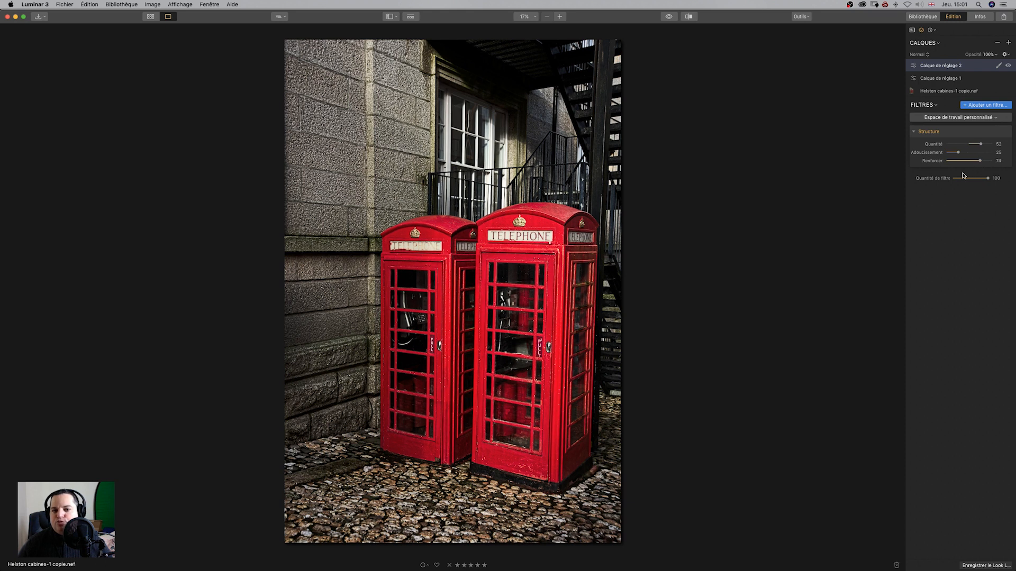
Apply a Masque radial to the Structure filter, draw its circle centred between the phone booths, and review the mask commands
{"action": "left_click", "coordinate": [985, 132]}
{"action": "left_click", "coordinate": [947, 156]}
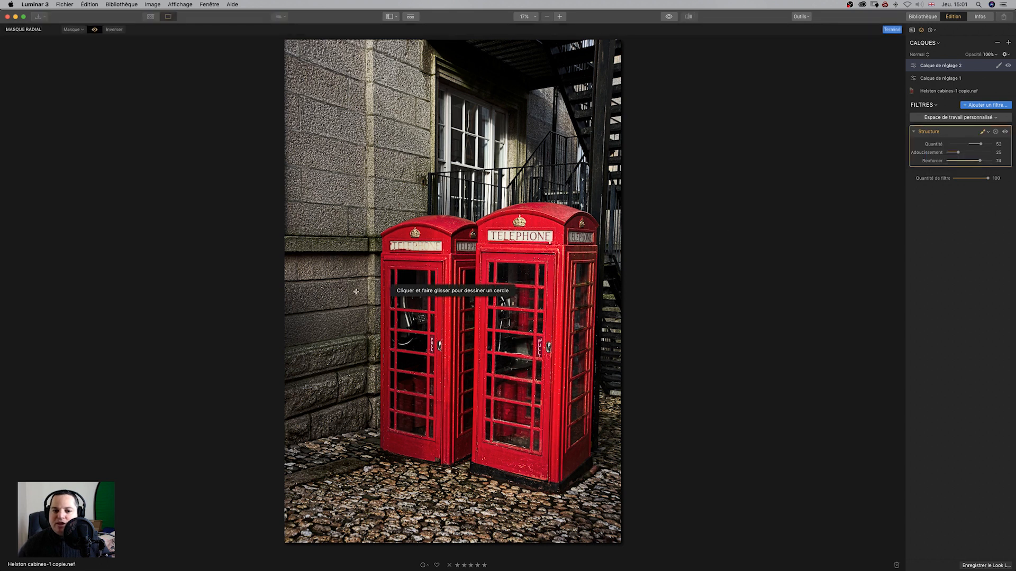
{"action": "mouse_move", "coordinate": [453, 313]}
{"action": "left_mouse_down"}
{"action": "mouse_move", "coordinate": [503, 372]}
{"action": "mouse_move", "coordinate": [523, 370]}
{"action": "left_mouse_up"}
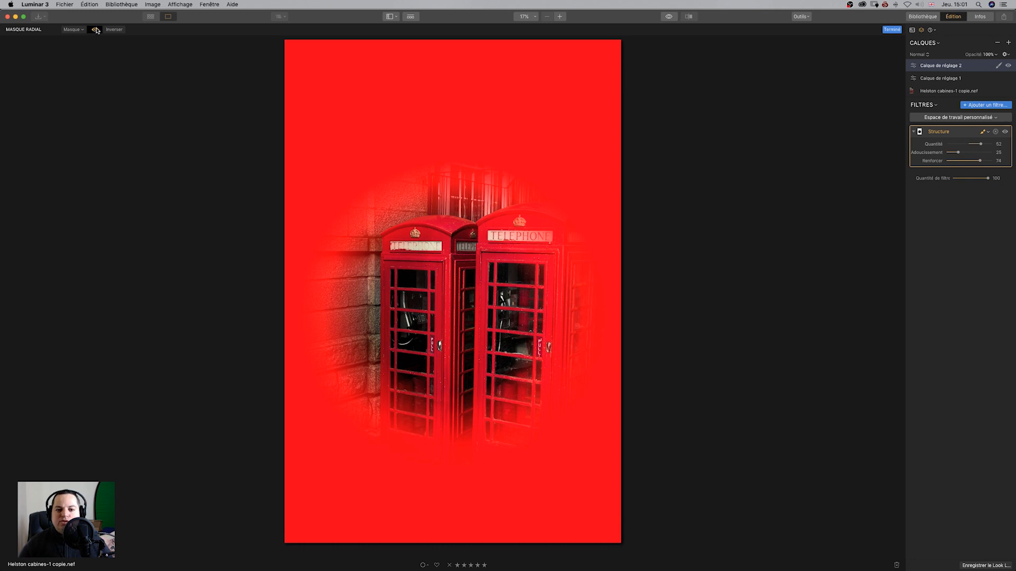
{"action": "left_click", "coordinate": [73, 29]}
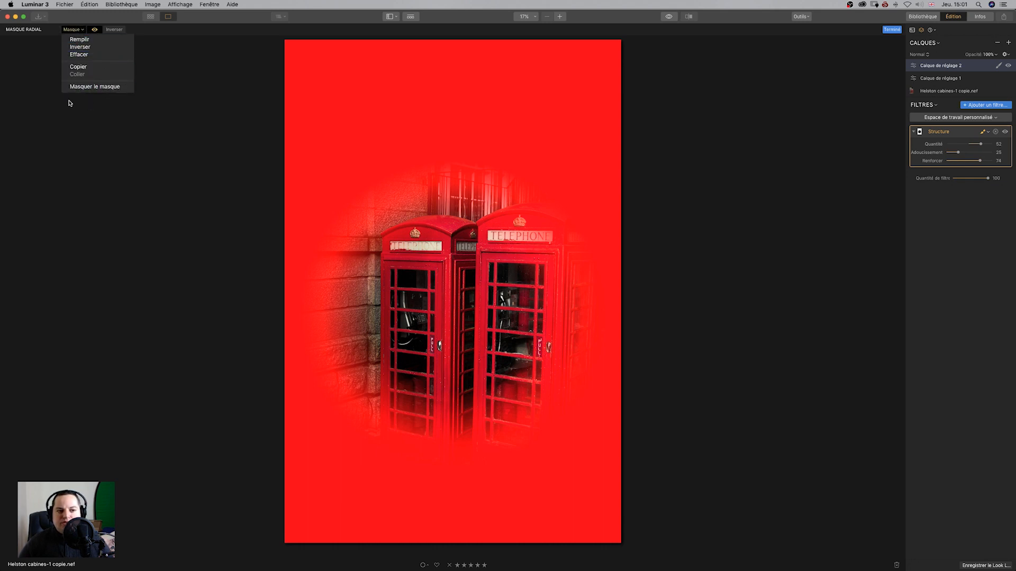
{"action": "left_click", "coordinate": [174, 112]}
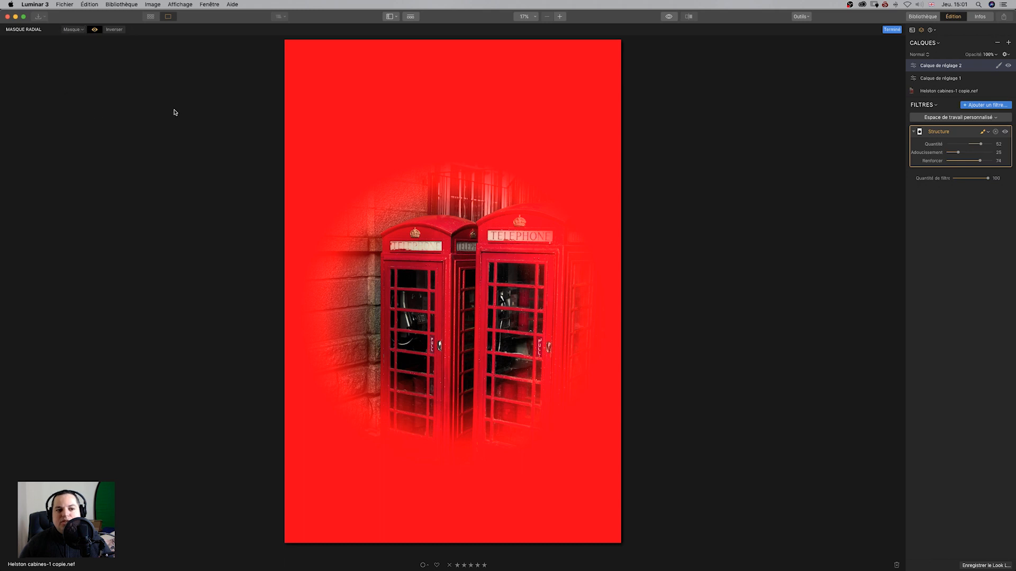
Resize the radial mask's circles and narrow it into a tall vertical ellipse over the phone booths
{"action": "mouse_move", "coordinate": [482, 200]}
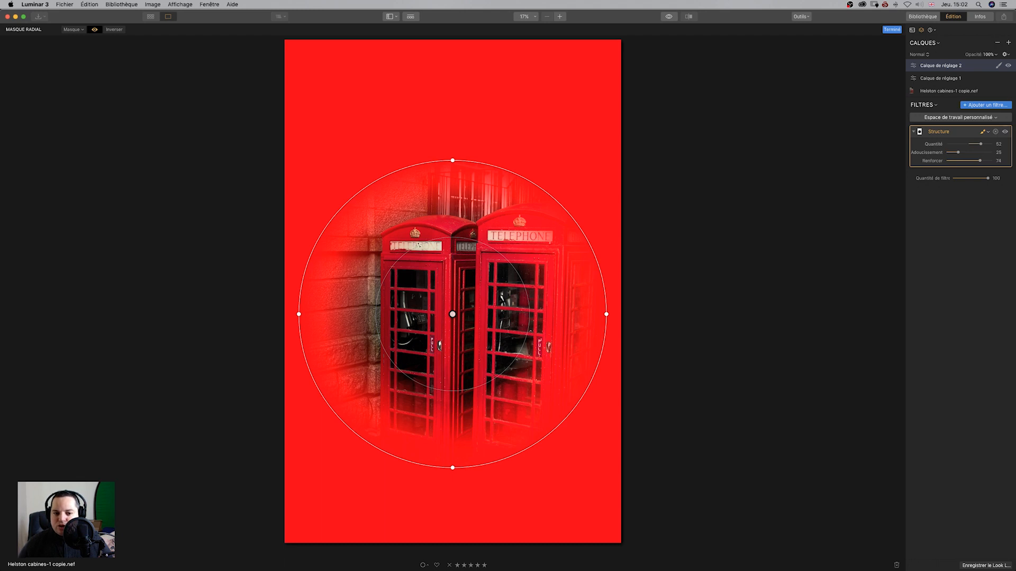
{"action": "left_click_drag", "start_coordinate": [422, 243], "coordinate": [435, 261]}
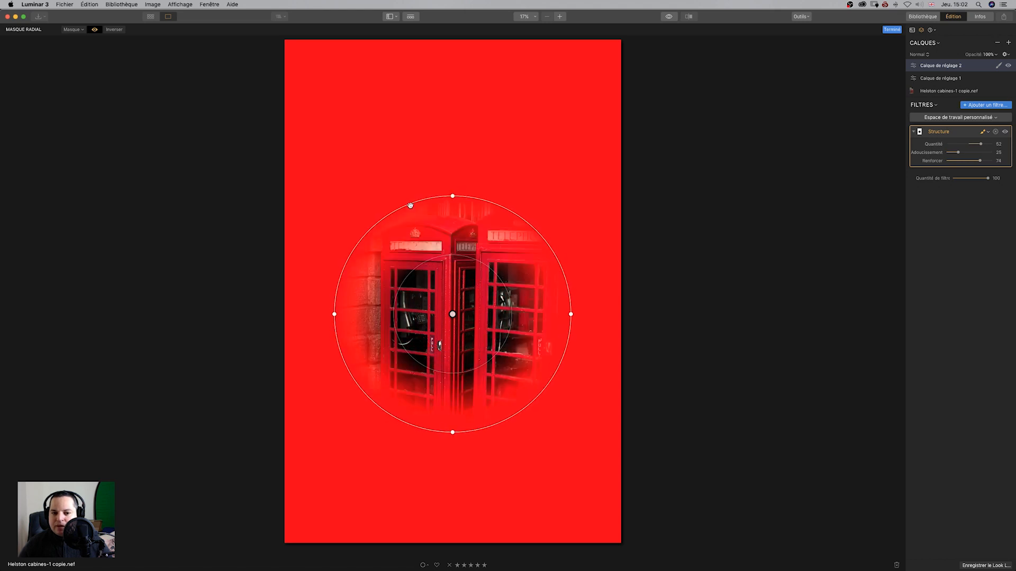
{"action": "left_click_drag", "start_coordinate": [405, 206], "coordinate": [401, 180]}
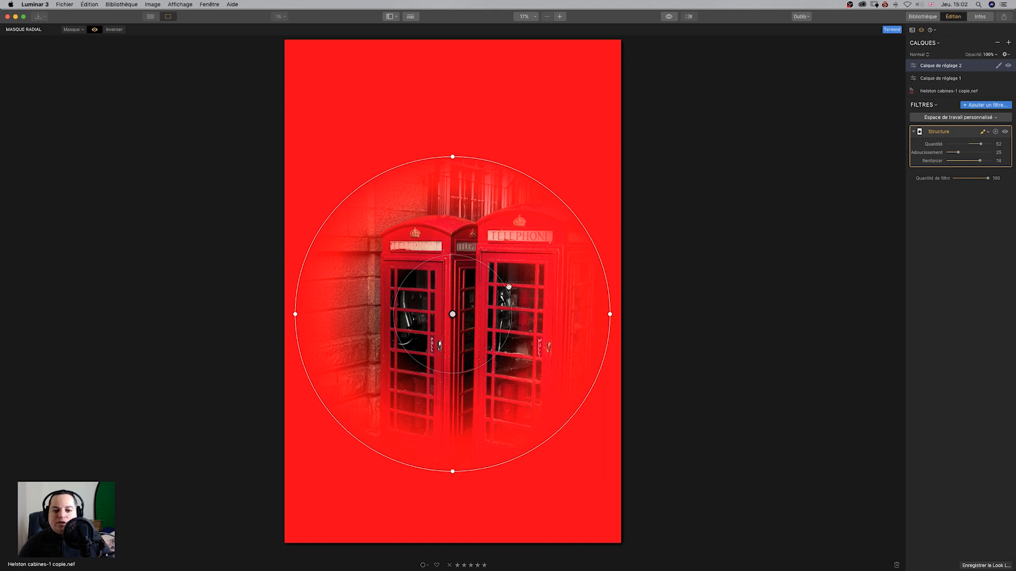
{"action": "left_click_drag", "start_coordinate": [609, 314], "coordinate": [491, 314]}
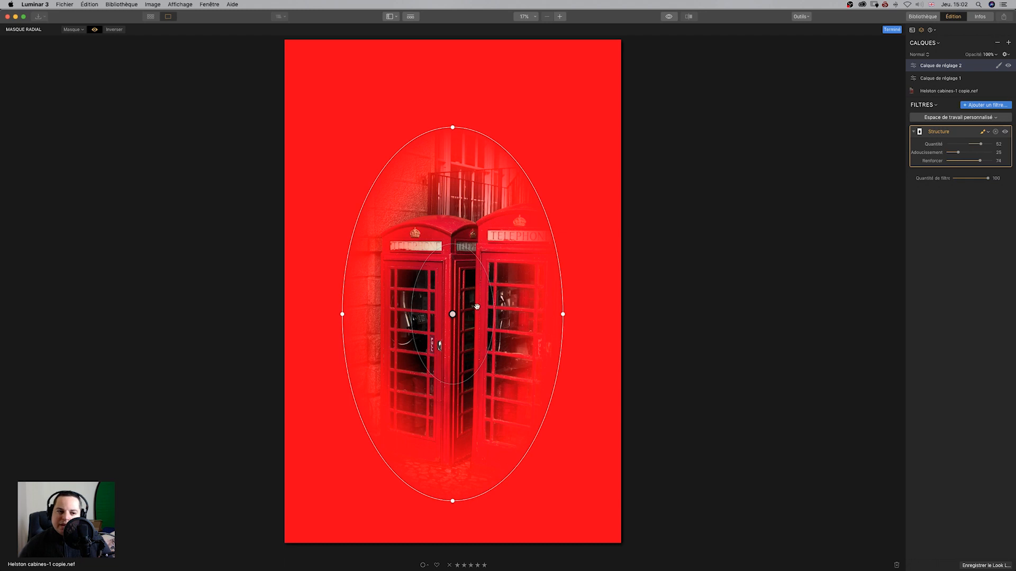
Switch the Structure filter's mask to Pinceau and set its Progressivité to 7 and Densité to 99
{"action": "left_click", "coordinate": [72, 31]}
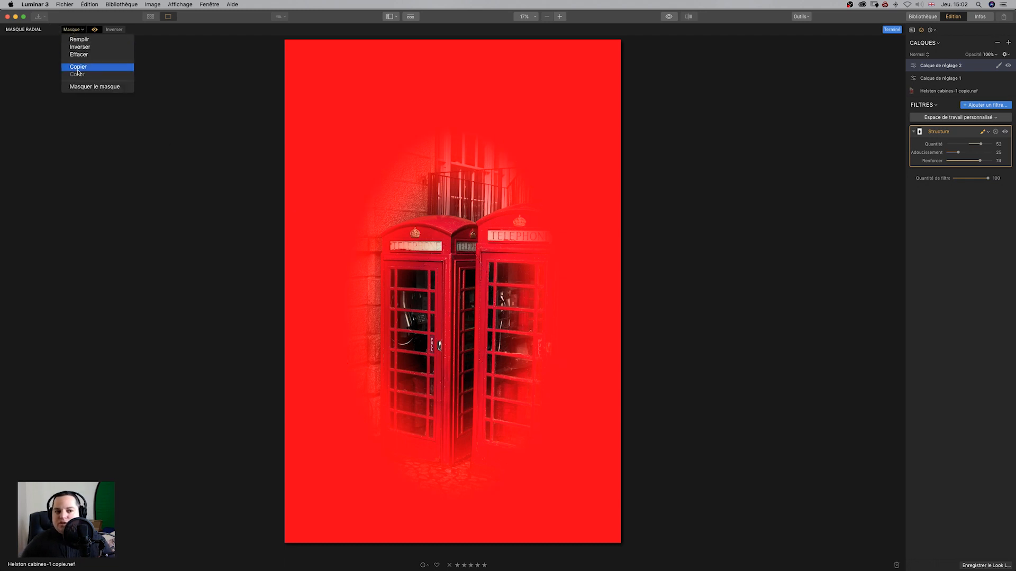
{"action": "left_click", "coordinate": [90, 133]}
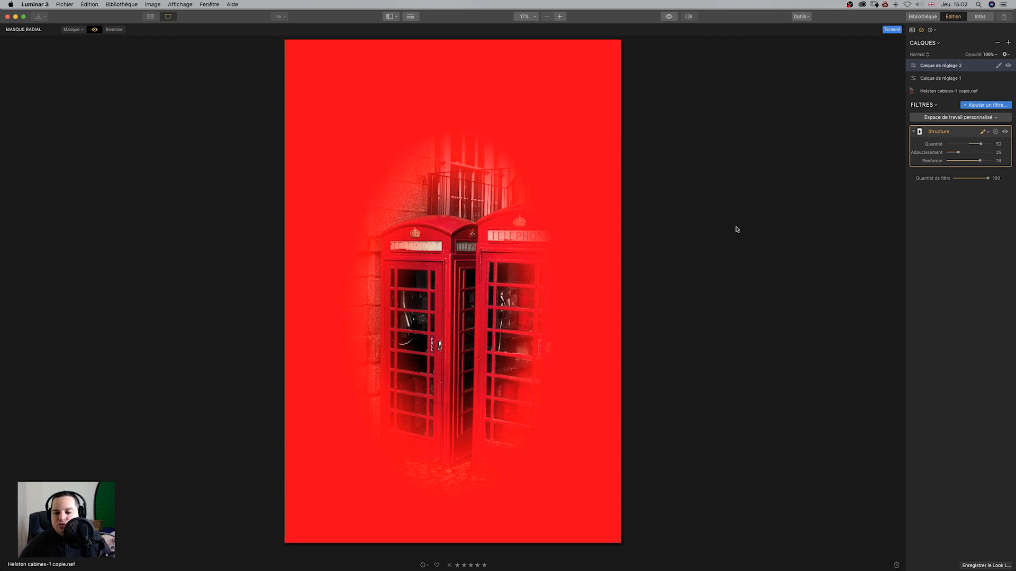
{"action": "left_click", "coordinate": [986, 134]}
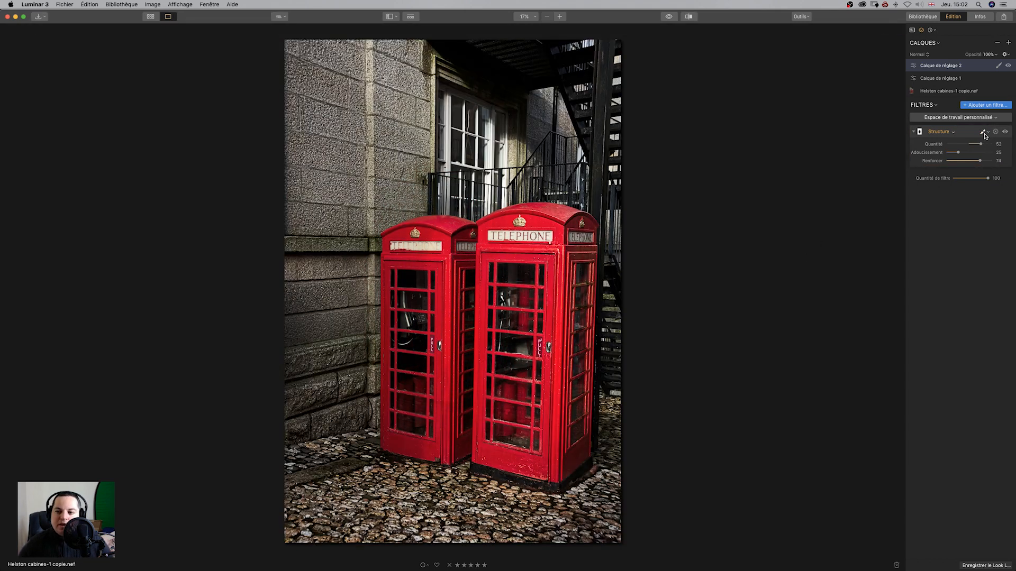
{"action": "left_click", "coordinate": [989, 133]}
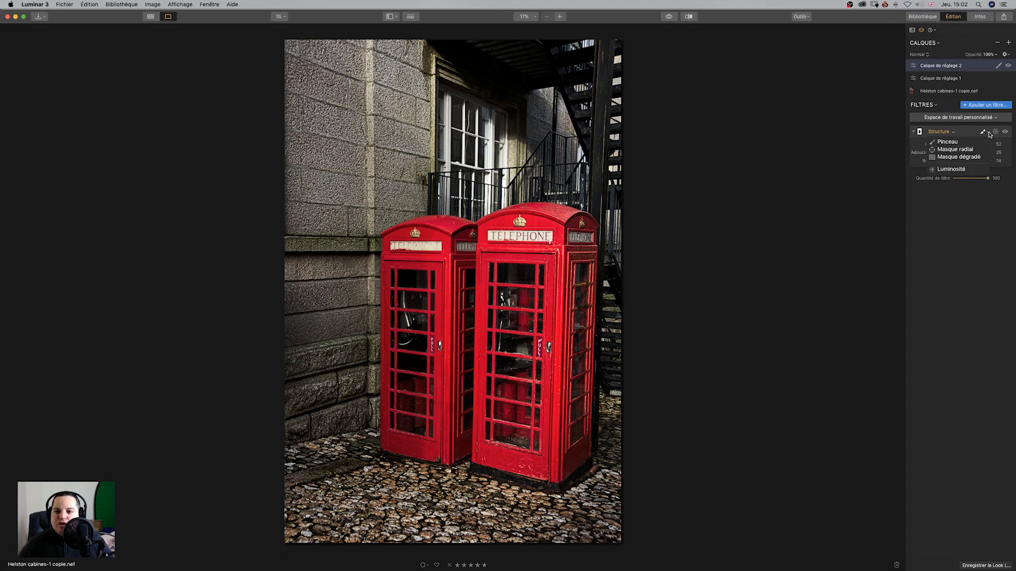
{"action": "left_click", "coordinate": [964, 141]}
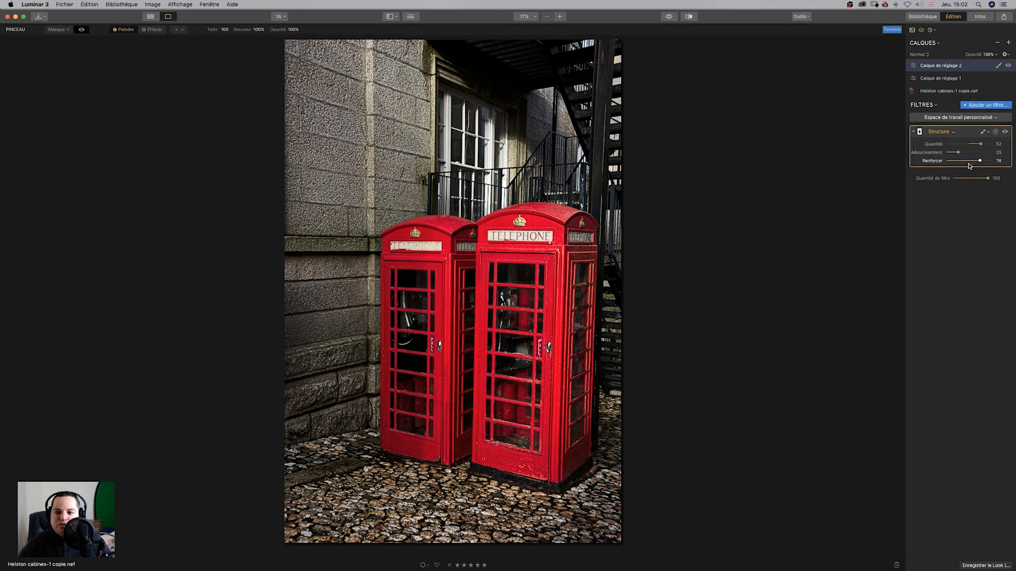
{"action": "left_click", "coordinate": [62, 30]}
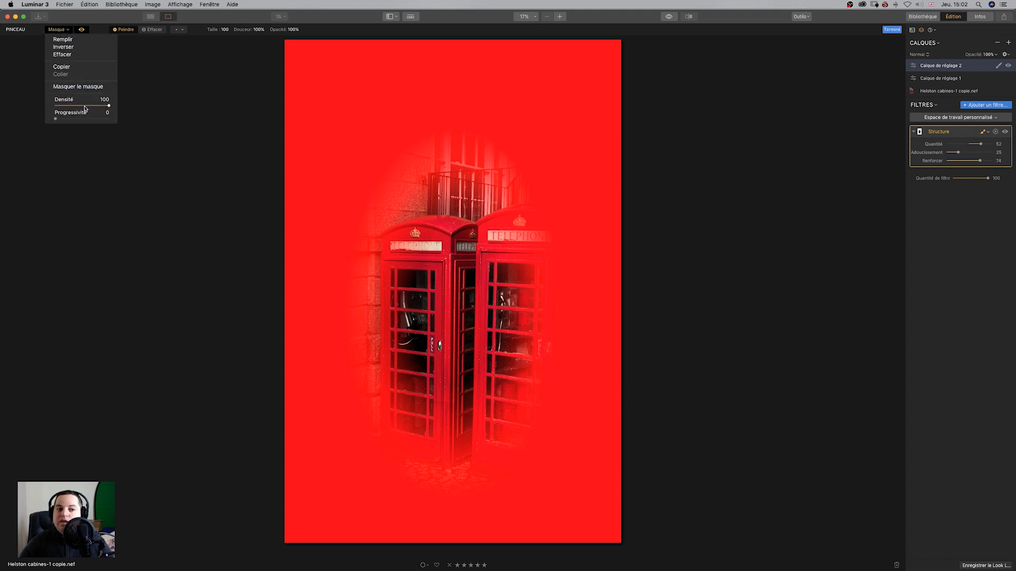
{"action": "mouse_move", "coordinate": [56, 119]}
{"action": "left_mouse_down"}
{"action": "mouse_move", "coordinate": [109, 124]}
{"action": "mouse_move", "coordinate": [72, 119]}
{"action": "left_mouse_up"}
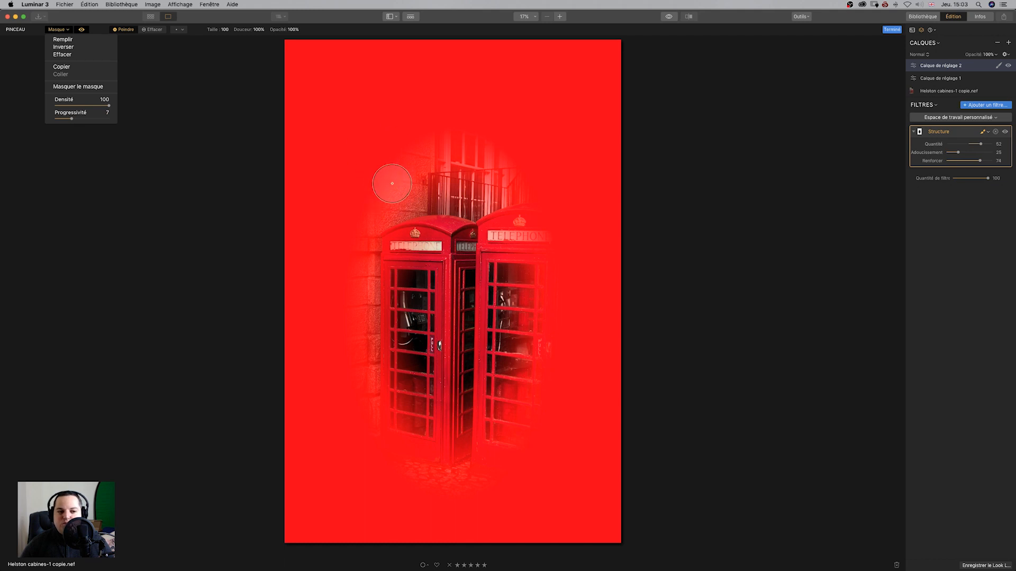
{"action": "mouse_move", "coordinate": [107, 105]}
{"action": "left_mouse_down"}
{"action": "mouse_move", "coordinate": [83, 109]}
{"action": "mouse_move", "coordinate": [108, 108]}
{"action": "left_mouse_up"}
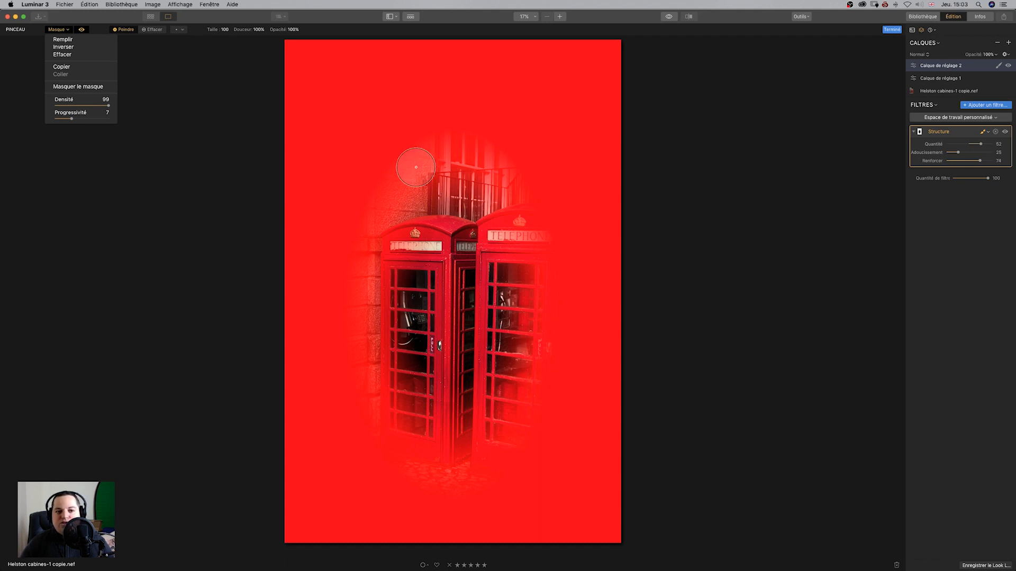
Erase part of the Structure mask above and below the phone booths with the brush in Effacer mode at 23% opacity
{"action": "left_click", "coordinate": [164, 36]}
{"action": "left_click", "coordinate": [154, 30]}
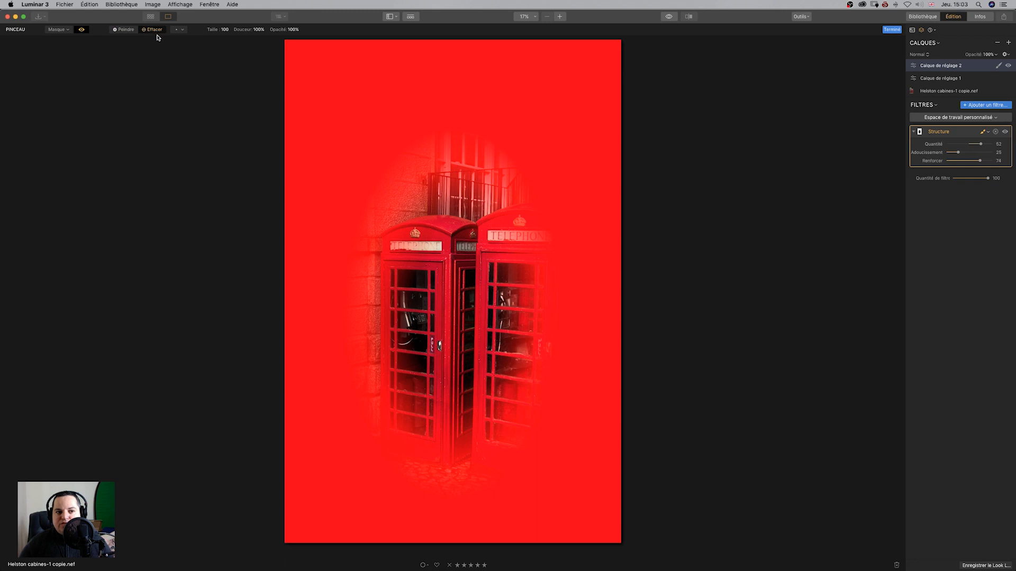
{"action": "left_click", "coordinate": [293, 29]}
{"action": "left_click_drag", "start_coordinate": [295, 40], "coordinate": [268, 41]}
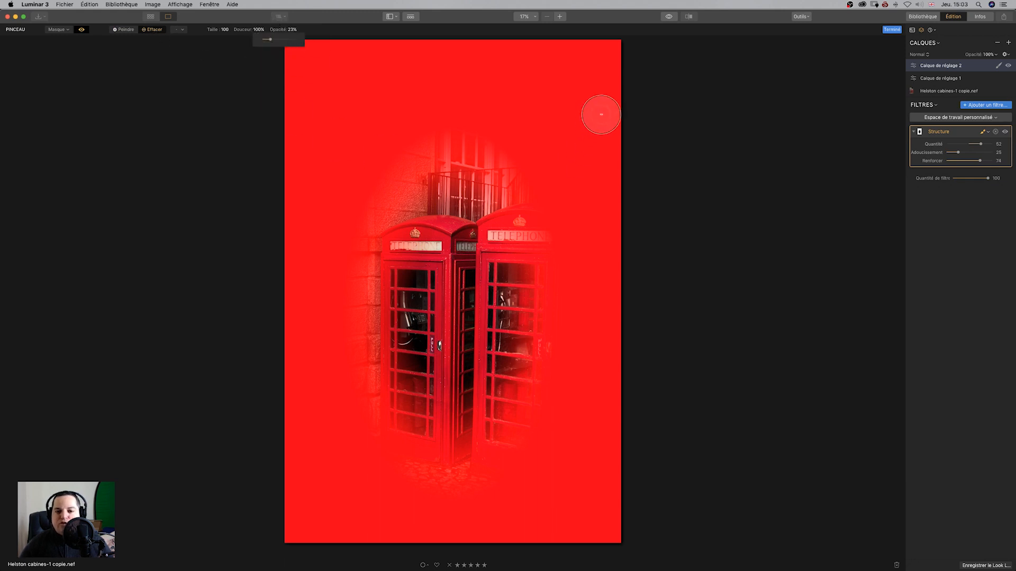
{"action": "left_click", "coordinate": [577, 101]}
{"action": "mouse_move", "coordinate": [546, 153]}
{"action": "left_mouse_down"}
{"action": "mouse_move", "coordinate": [534, 173]}
{"action": "mouse_move", "coordinate": [543, 156]}
{"action": "mouse_move", "coordinate": [518, 172]}
{"action": "mouse_move", "coordinate": [606, 99]}
{"action": "mouse_move", "coordinate": [532, 203]}
{"action": "mouse_move", "coordinate": [496, 148]}
{"action": "mouse_move", "coordinate": [411, 121]}
{"action": "mouse_move", "coordinate": [427, 111]}
{"action": "mouse_move", "coordinate": [447, 144]}
{"action": "mouse_move", "coordinate": [378, 115]}
{"action": "mouse_move", "coordinate": [418, 105]}
{"action": "left_mouse_up"}
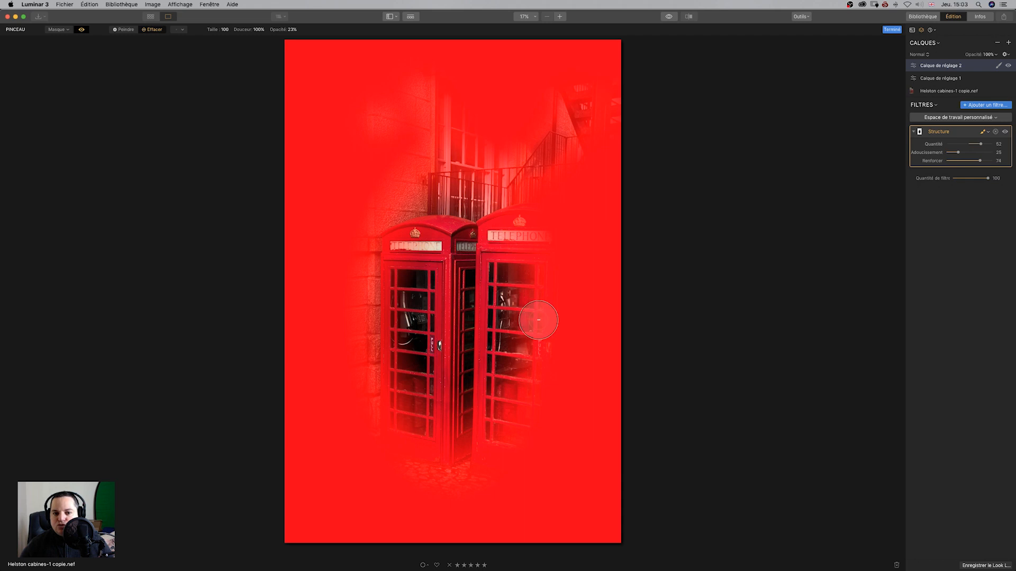
{"action": "mouse_move", "coordinate": [519, 437]}
{"action": "left_mouse_down"}
{"action": "mouse_move", "coordinate": [532, 475]}
{"action": "mouse_move", "coordinate": [412, 483]}
{"action": "mouse_move", "coordinate": [392, 459]}
{"action": "mouse_move", "coordinate": [404, 494]}
{"action": "left_mouse_up"}
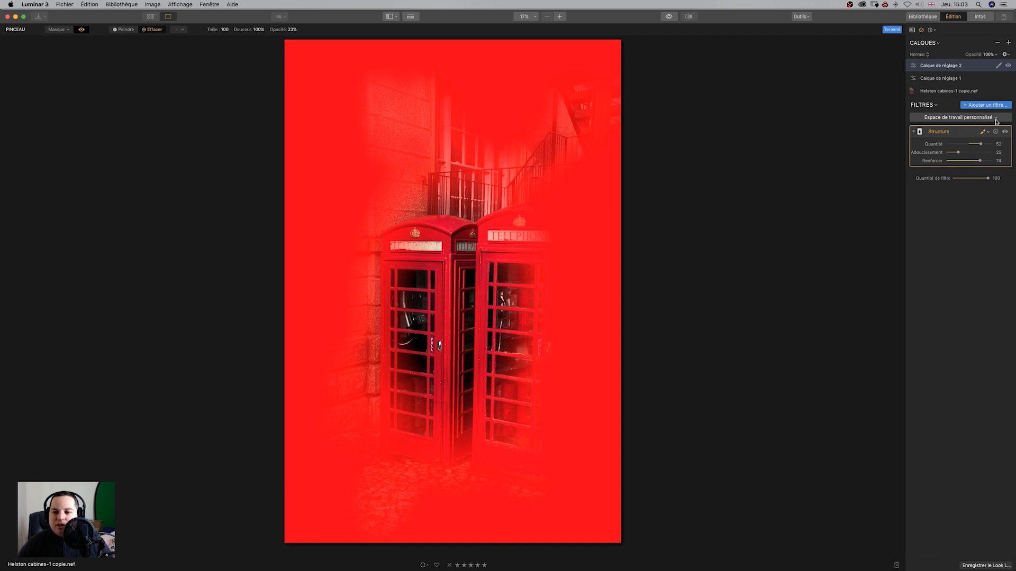
Remove the Structure filter from Calque de réglage 2 and add a Conversion N&B filter instead
{"action": "left_click", "coordinate": [995, 132]}
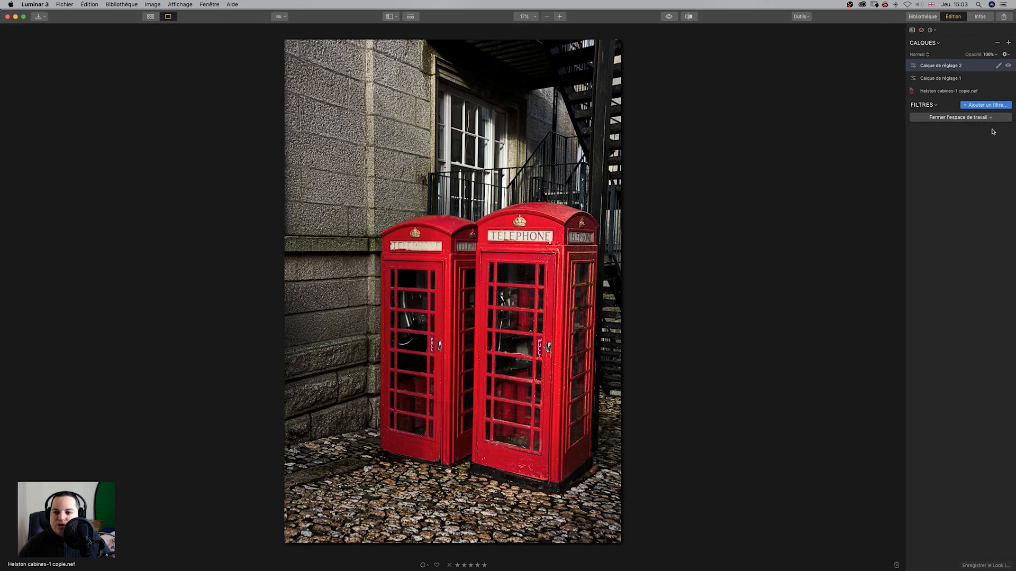
{"action": "left_click", "coordinate": [985, 105]}
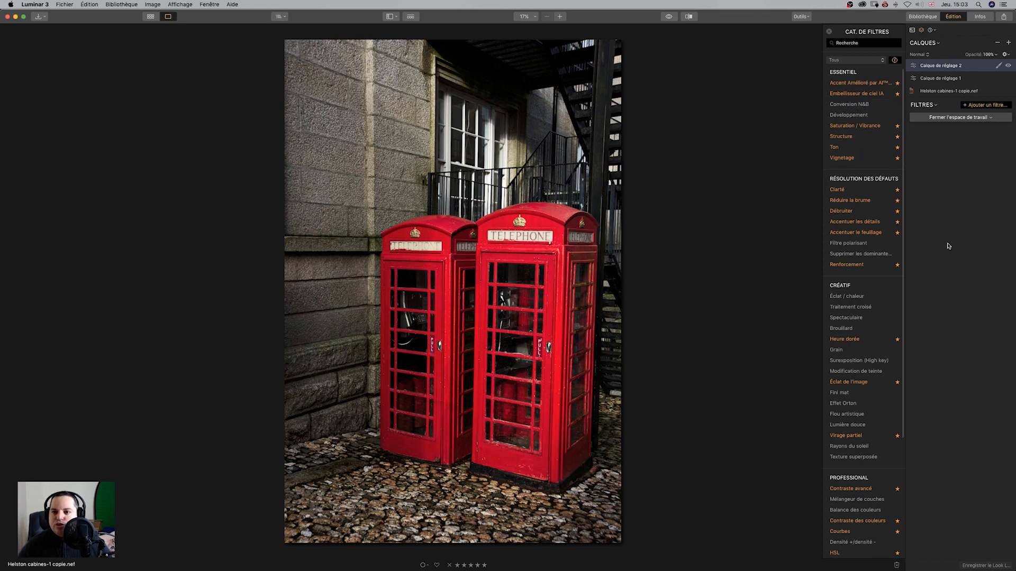
{"action": "left_click", "coordinate": [858, 107]}
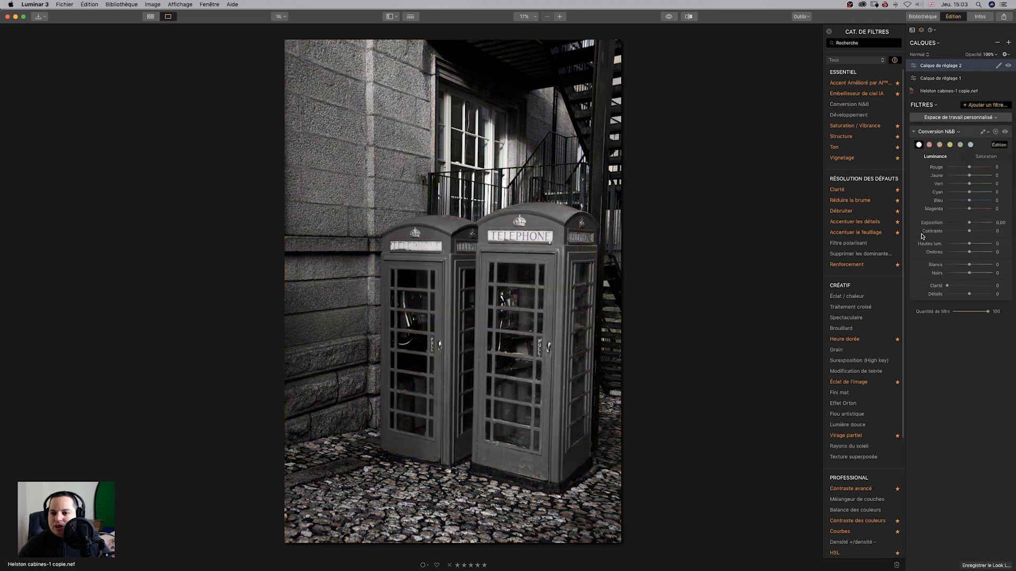
Apply a Masque dégradé to the Conversion N&B filter, draw it downward over the upper half of the photo, and hide the mask overlay
{"action": "left_click", "coordinate": [987, 134]}
{"action": "left_click", "coordinate": [968, 160]}
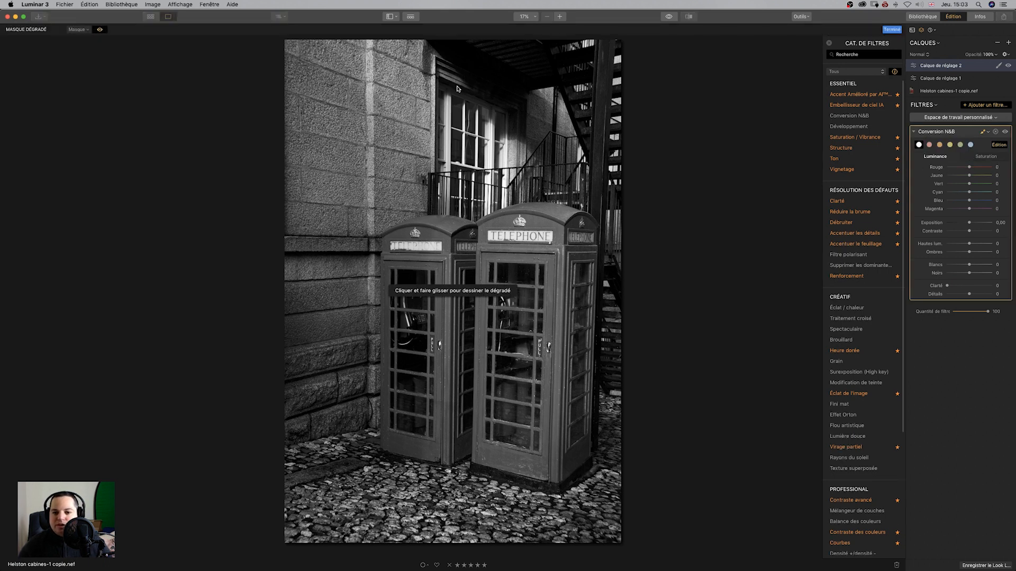
{"action": "left_click_drag", "start_coordinate": [460, 100], "coordinate": [459, 228]}
{"action": "left_click_drag", "start_coordinate": [459, 155], "coordinate": [457, 326]}
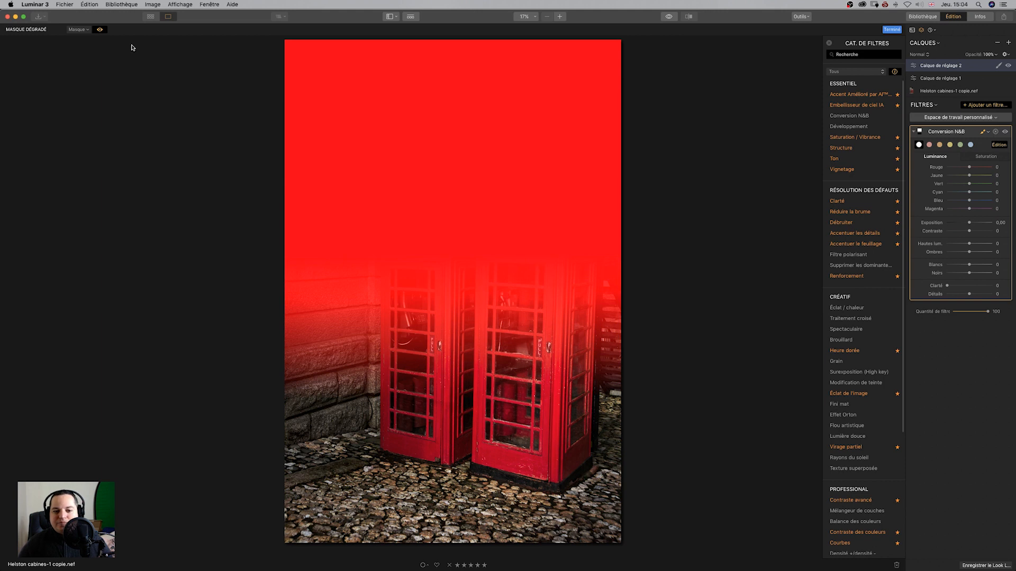
{"action": "left_click", "coordinate": [101, 29]}
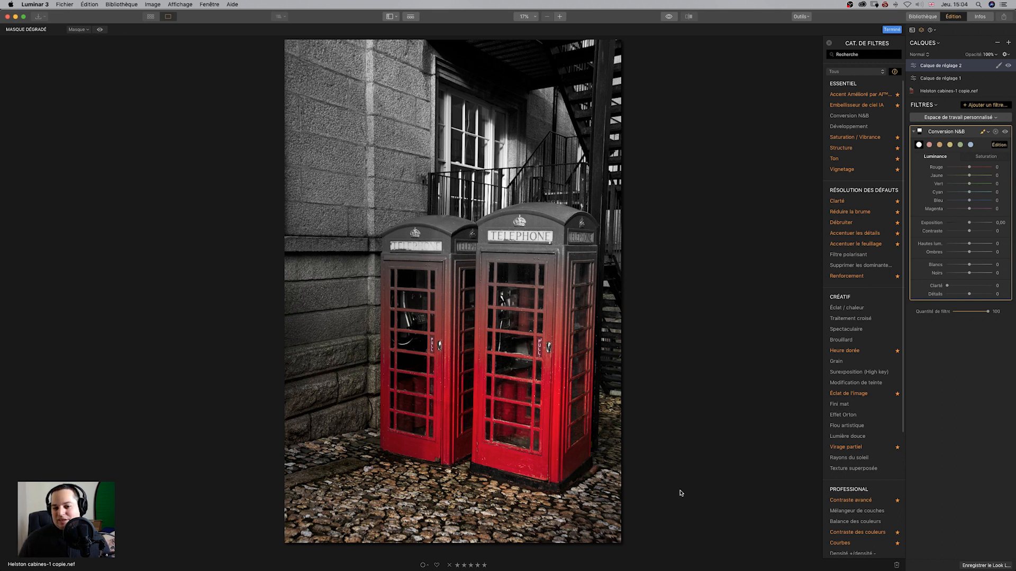
Rotate the gradient mask to a nearly vertical angle and widen its transition across both phone booths to the photo's right edge
{"action": "mouse_move", "coordinate": [468, 323]}
{"action": "left_mouse_down"}
{"action": "mouse_move", "coordinate": [454, 306]}
{"action": "mouse_move", "coordinate": [481, 334]}
{"action": "left_mouse_up"}
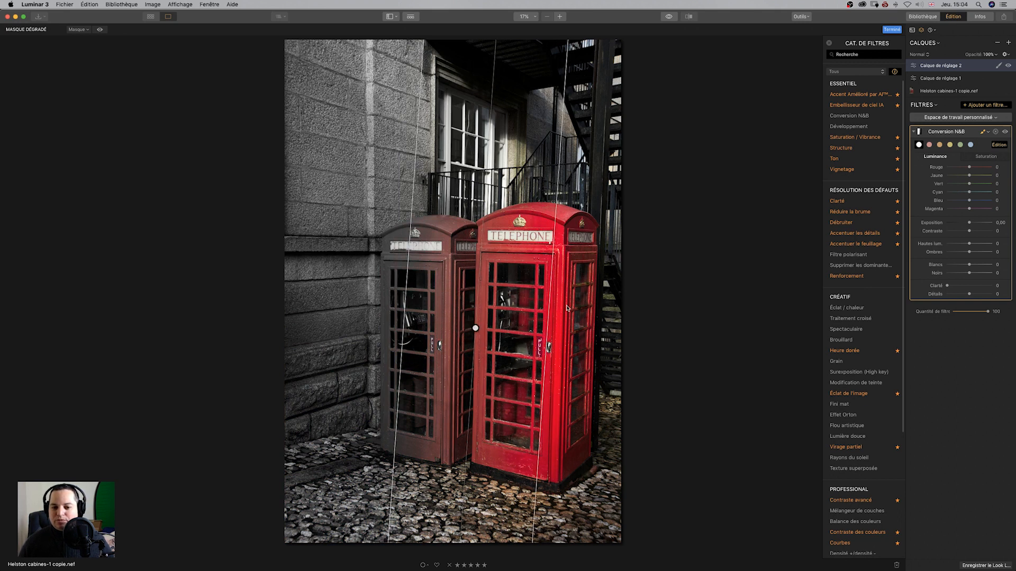
{"action": "left_click_drag", "start_coordinate": [549, 305], "coordinate": [631, 310]}
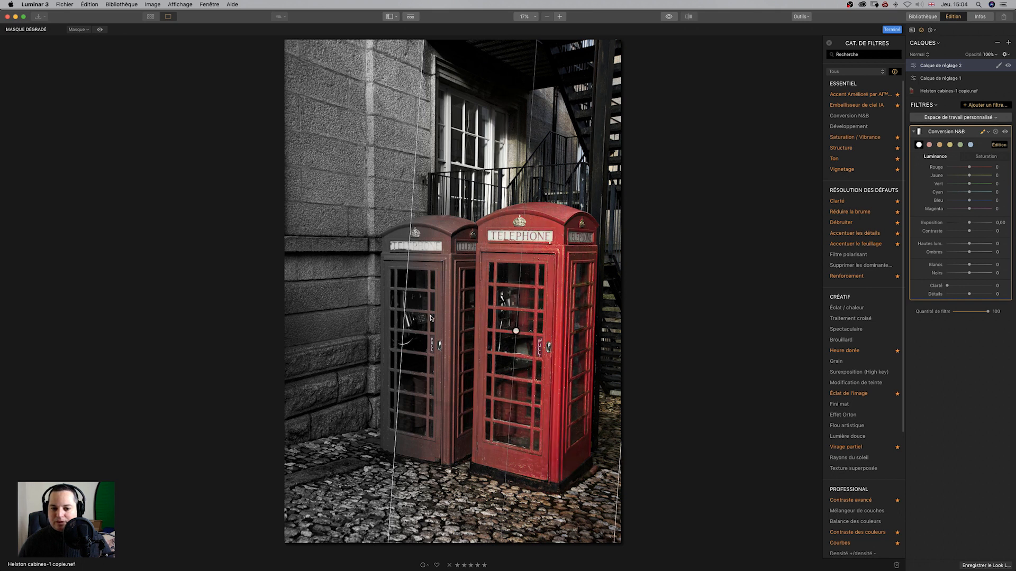
{"action": "left_click_drag", "start_coordinate": [404, 317], "coordinate": [382, 339]}
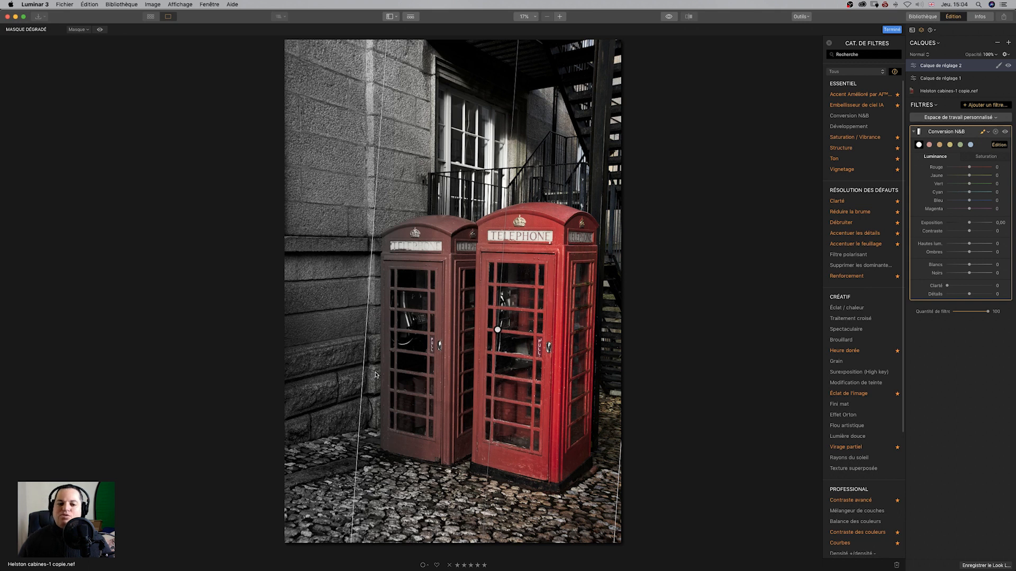
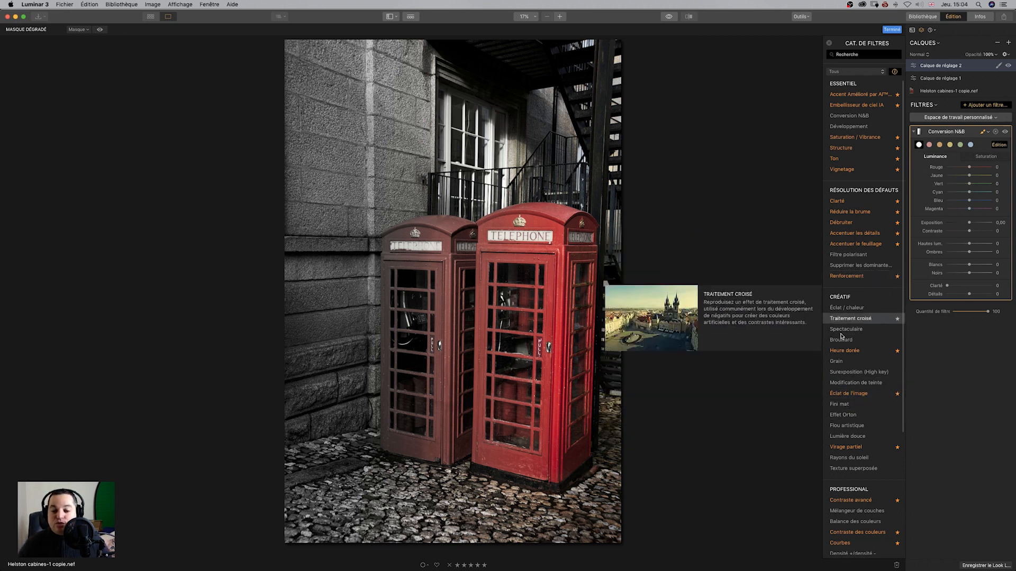
Show the gradient mask overlay, review the mask commands, and switch the Conversion N&B filter's mask tool to Pinceau
{"action": "mouse_move", "coordinate": [443, 280]}
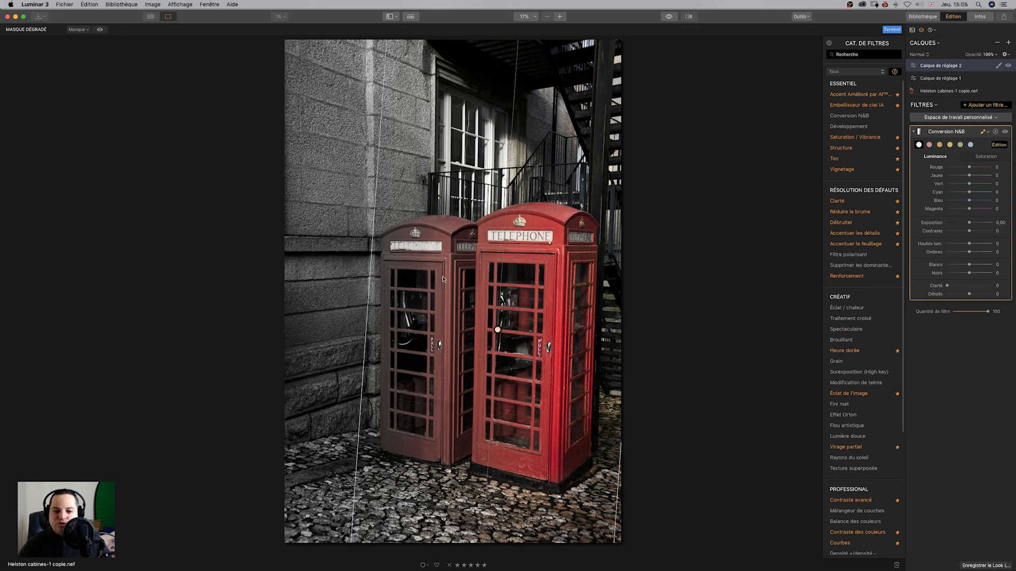
{"action": "left_click", "coordinate": [100, 30]}
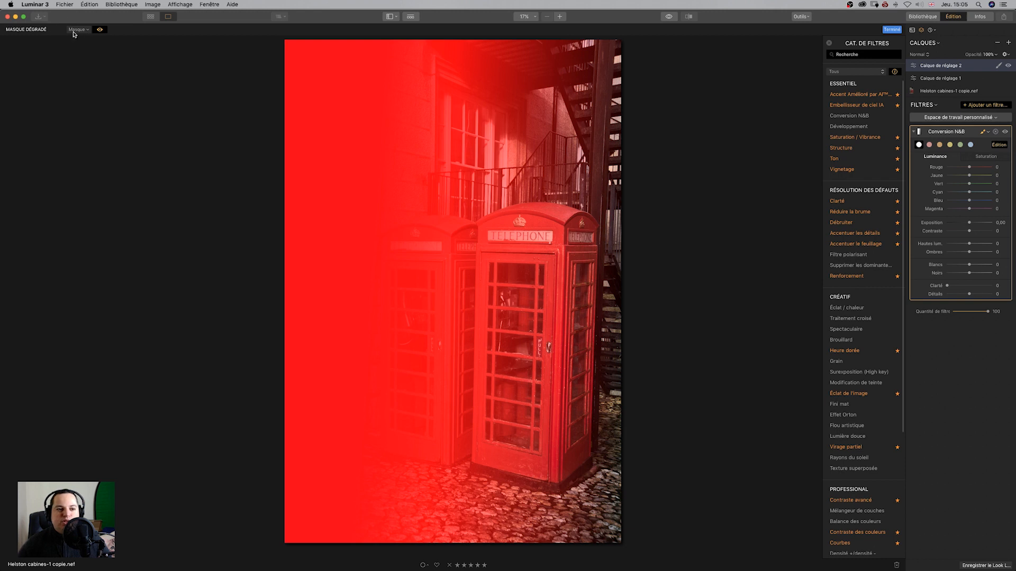
{"action": "left_click", "coordinate": [78, 30]}
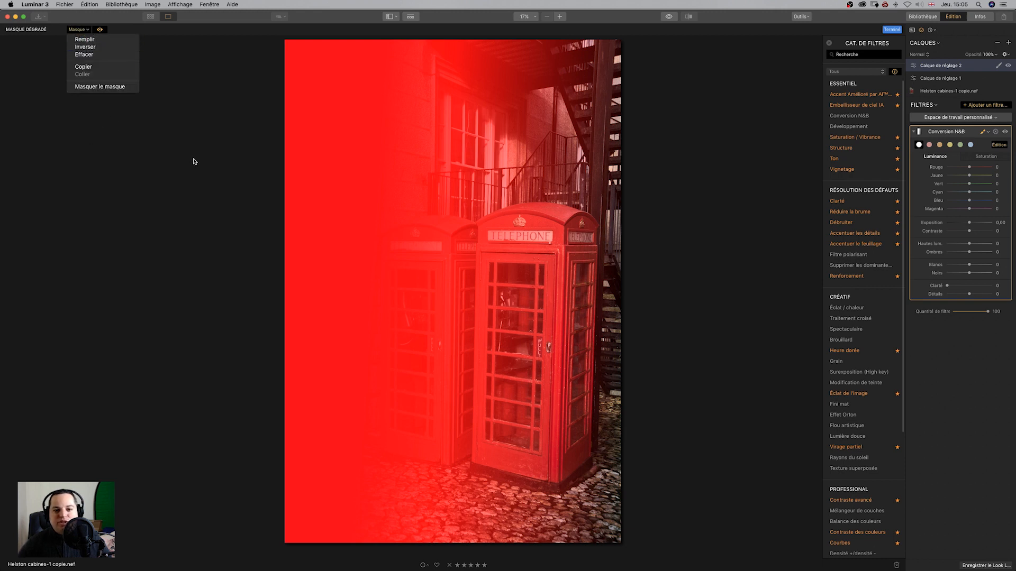
{"action": "left_click", "coordinate": [142, 132]}
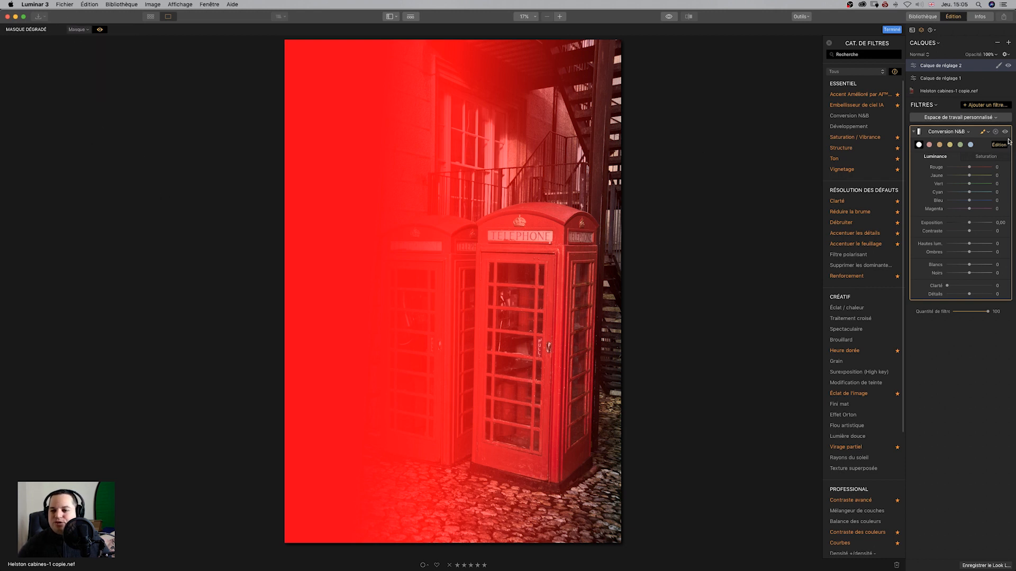
{"action": "left_click", "coordinate": [982, 133]}
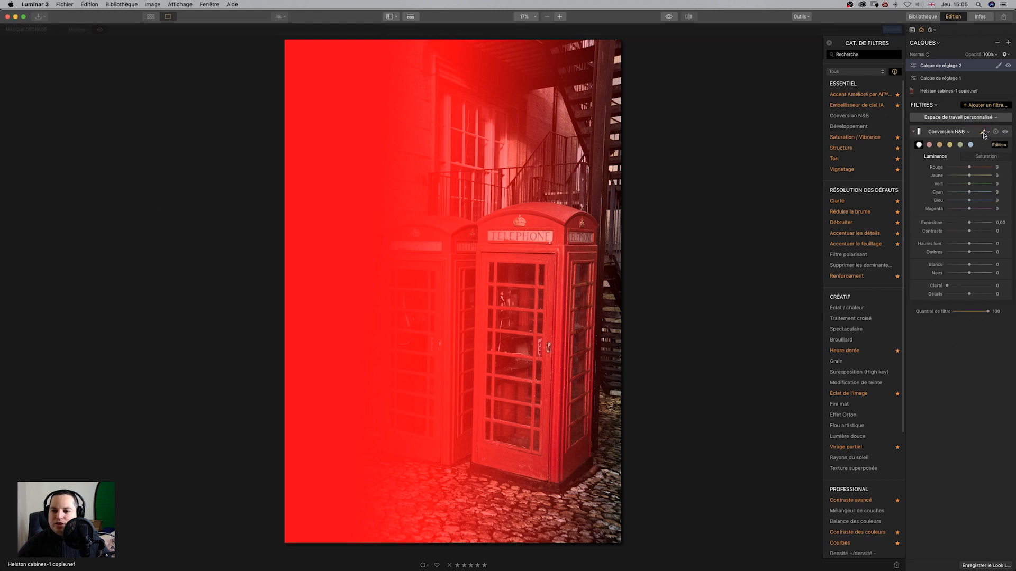
{"action": "left_click", "coordinate": [982, 133]}
{"action": "left_click", "coordinate": [953, 141]}
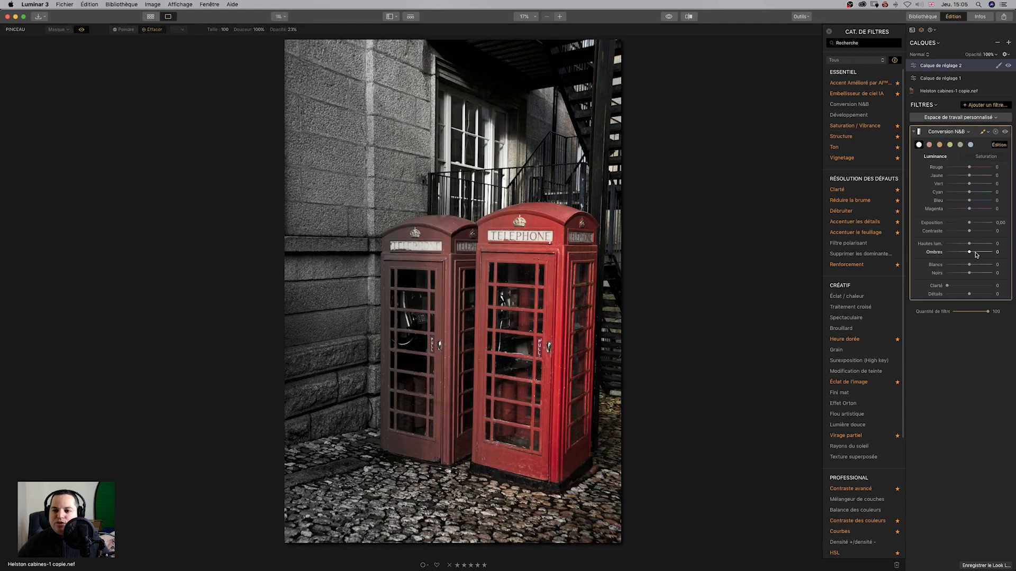
Feather the Conversion N&B gradient mask to a Progressivité of 999, lower its Densité, and hide the mask overlay
{"action": "left_click", "coordinate": [56, 29]}
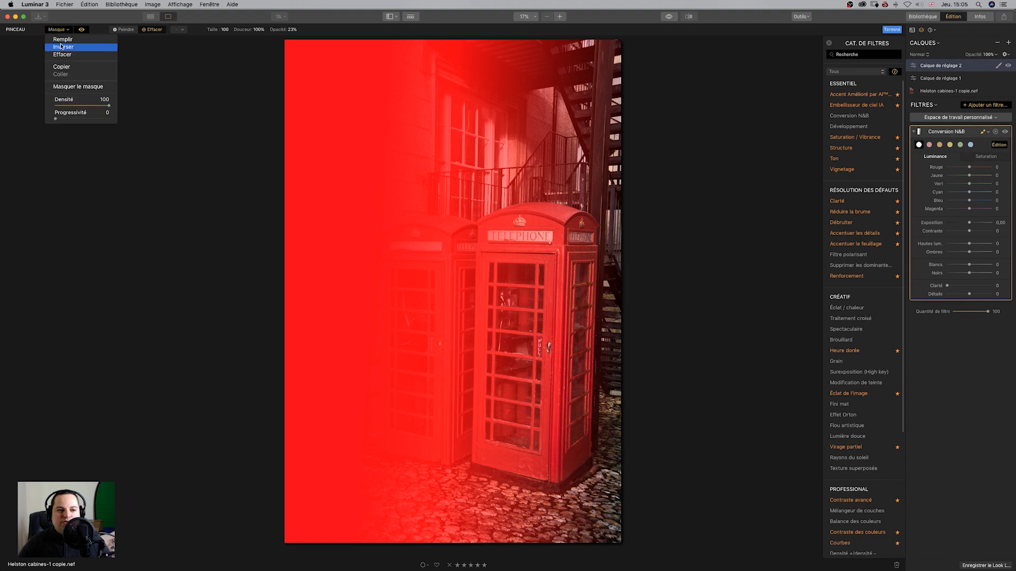
{"action": "mouse_move", "coordinate": [109, 109]}
{"action": "left_mouse_down"}
{"action": "mouse_move", "coordinate": [50, 114]}
{"action": "mouse_move", "coordinate": [119, 108]}
{"action": "left_mouse_up"}
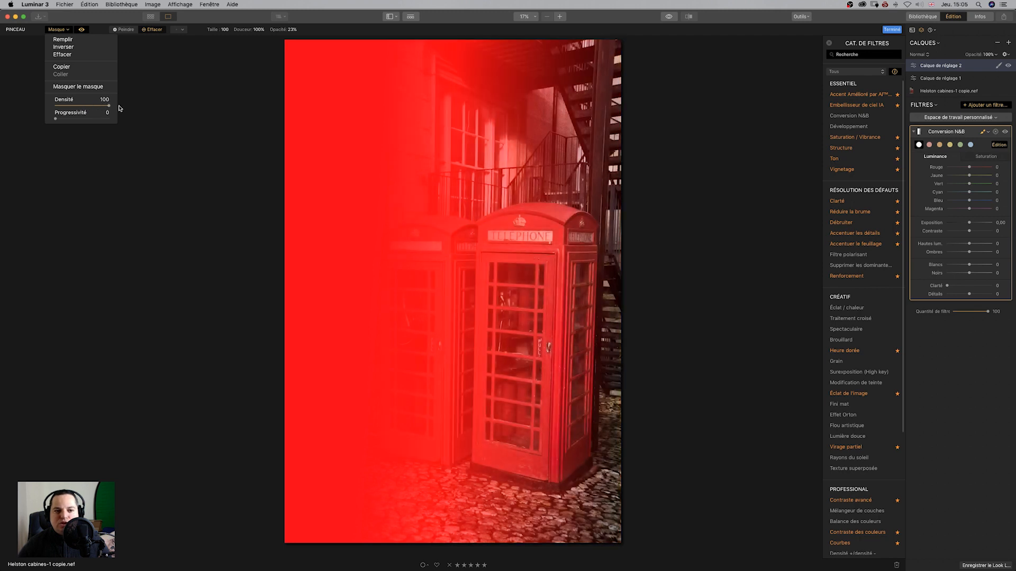
{"action": "left_click_drag", "start_coordinate": [55, 118], "coordinate": [125, 116]}
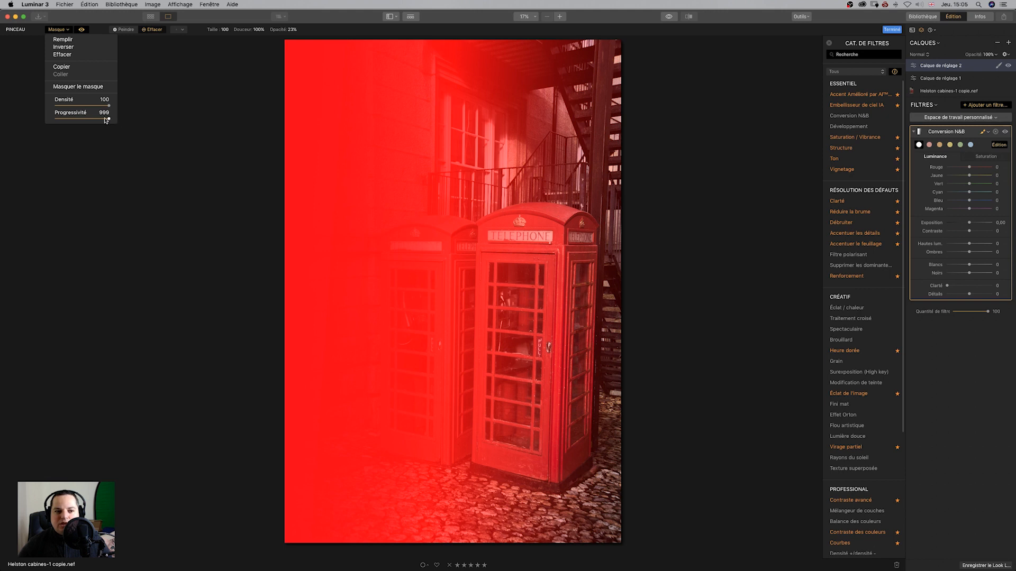
{"action": "left_click_drag", "start_coordinate": [92, 118], "coordinate": [92, 121]}
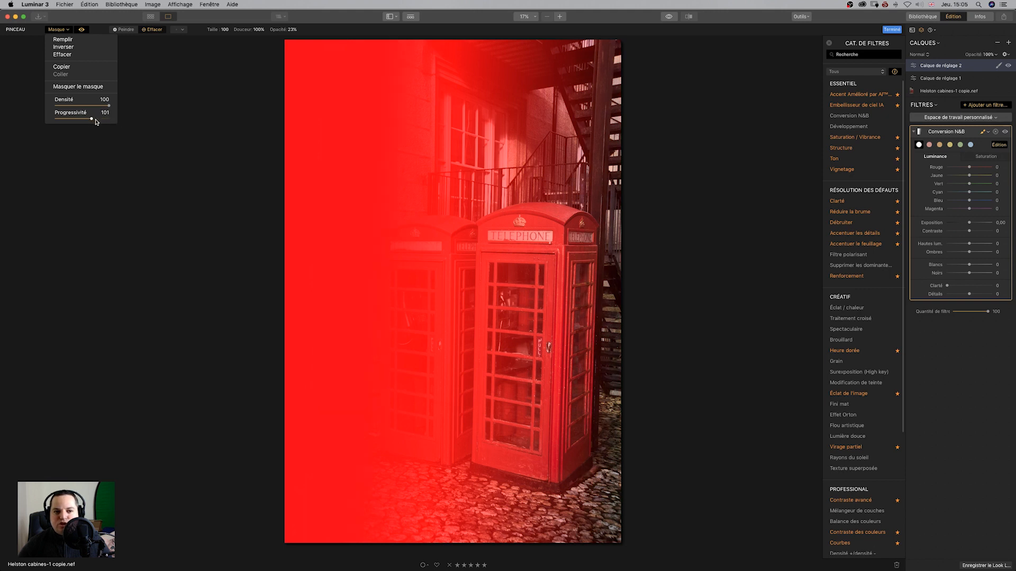
{"action": "left_click_drag", "start_coordinate": [82, 119], "coordinate": [129, 121]}
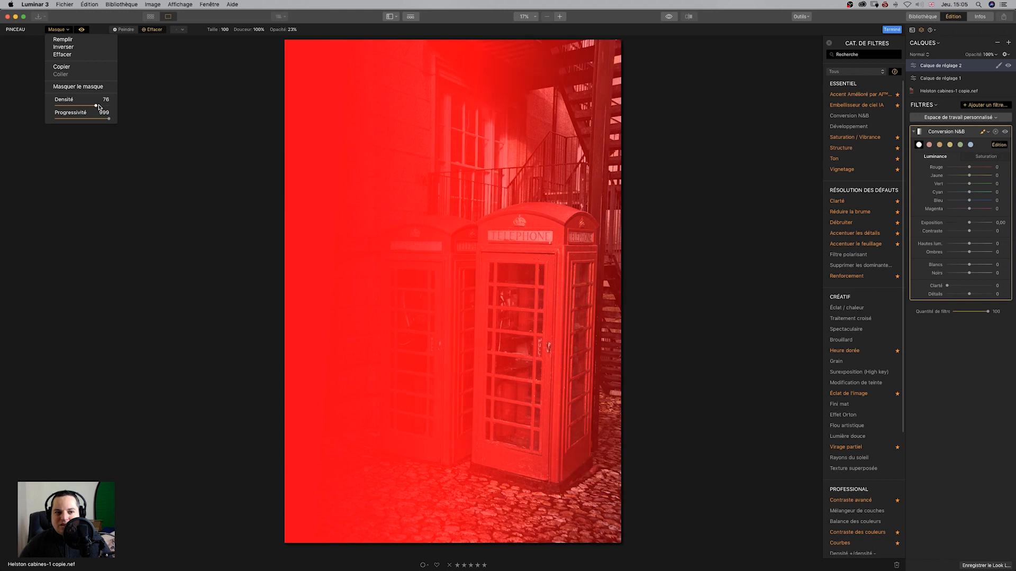
{"action": "left_click", "coordinate": [81, 30]}
{"action": "left_click", "coordinate": [82, 32]}
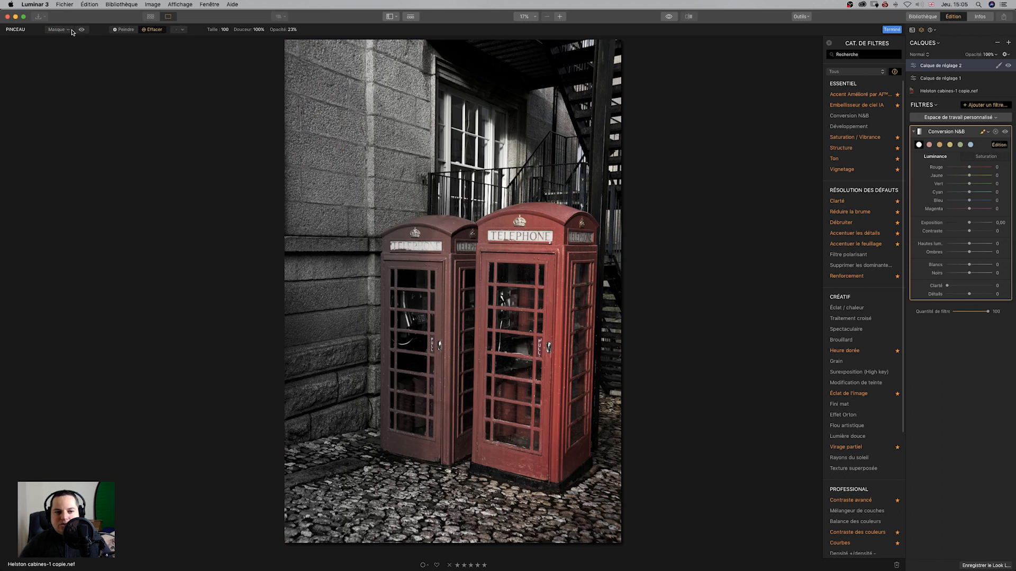
Try the mask at full Densité, then set Densité to 78 and return Progressivité to 0
{"action": "left_click", "coordinate": [65, 30]}
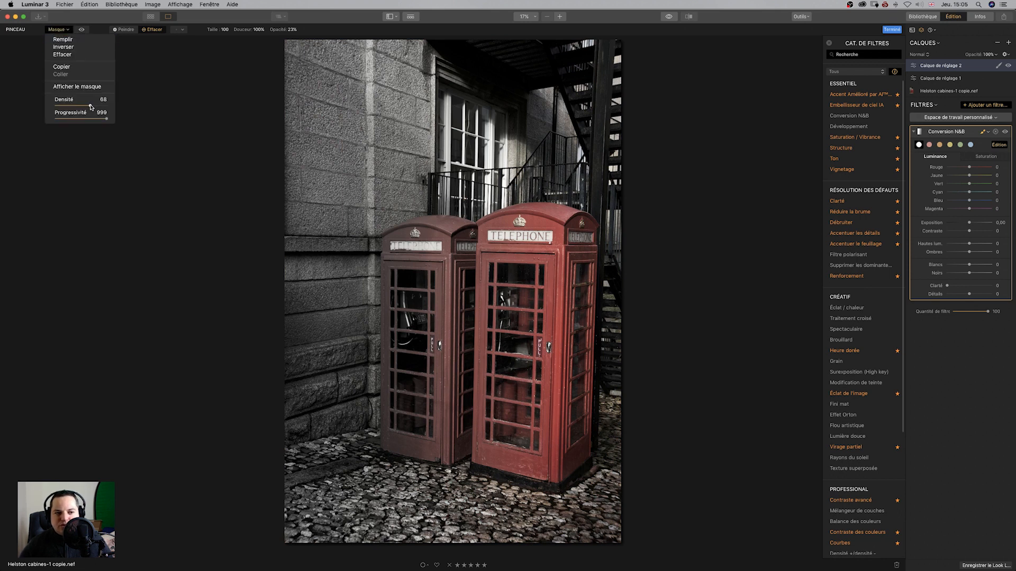
{"action": "left_click_drag", "start_coordinate": [97, 107], "coordinate": [130, 108]}
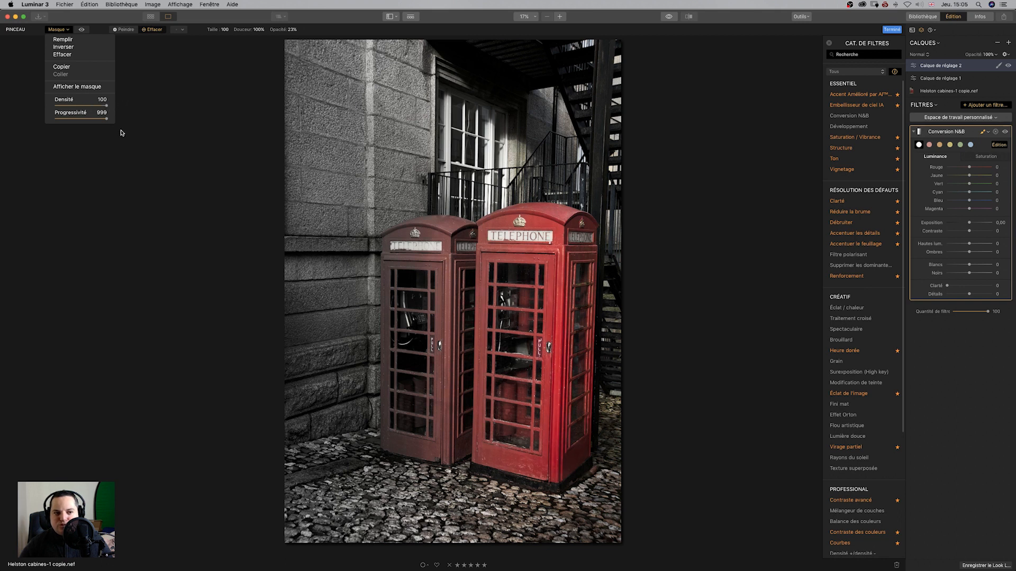
{"action": "mouse_move", "coordinate": [107, 107]}
{"action": "left_mouse_down"}
{"action": "mouse_move", "coordinate": [24, 126]}
{"action": "mouse_move", "coordinate": [90, 108]}
{"action": "left_mouse_up"}
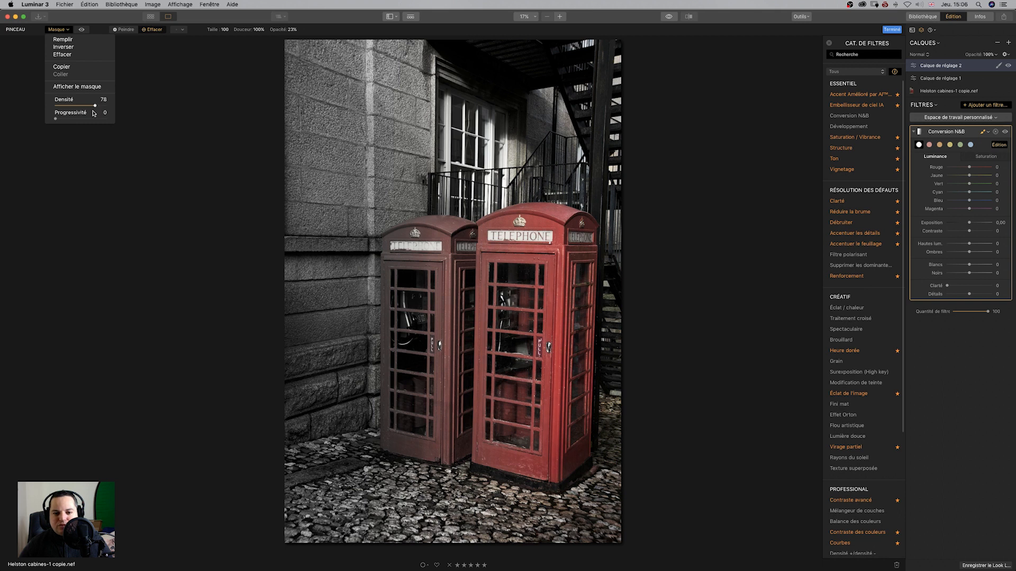
{"action": "left_click", "coordinate": [167, 75]}
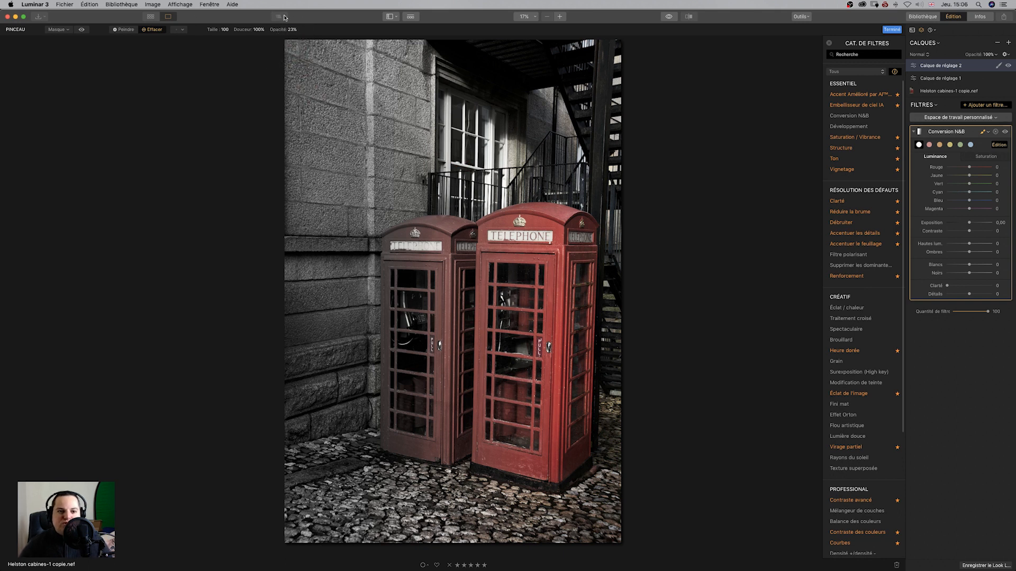
Set the erasing brush opacity to 74%, erase the mask over the rear phone booth, and check the result with the mask overlay
{"action": "left_click", "coordinate": [290, 30]}
{"action": "left_click_drag", "start_coordinate": [313, 39], "coordinate": [309, 39]}
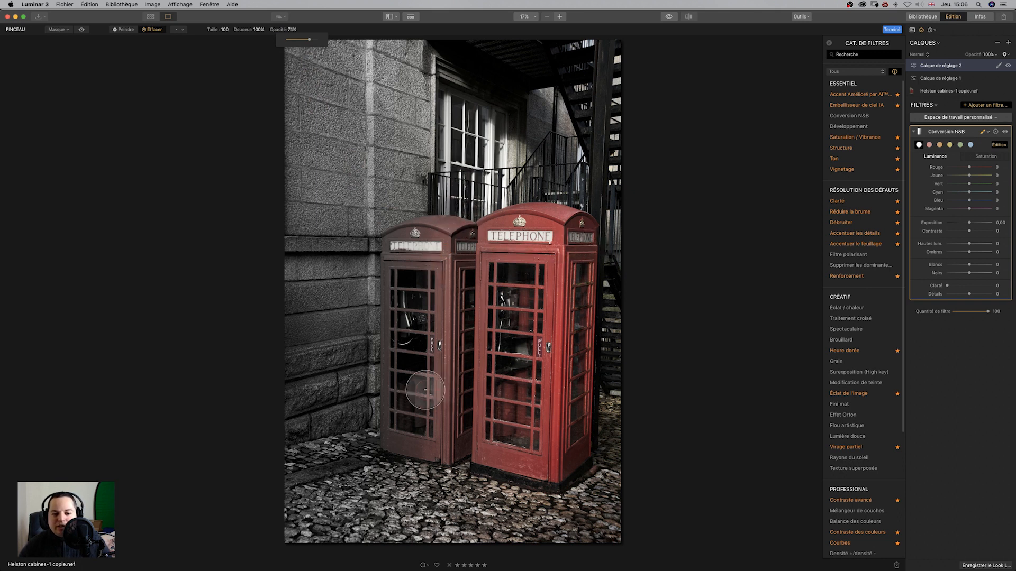
{"action": "mouse_move", "coordinate": [426, 365]}
{"action": "left_mouse_down"}
{"action": "mouse_move", "coordinate": [430, 436]}
{"action": "mouse_move", "coordinate": [437, 418]}
{"action": "mouse_move", "coordinate": [431, 465]}
{"action": "mouse_move", "coordinate": [406, 427]}
{"action": "mouse_move", "coordinate": [406, 389]}
{"action": "mouse_move", "coordinate": [404, 449]}
{"action": "mouse_move", "coordinate": [415, 318]}
{"action": "mouse_move", "coordinate": [438, 284]}
{"action": "mouse_move", "coordinate": [419, 339]}
{"action": "mouse_move", "coordinate": [378, 295]}
{"action": "mouse_move", "coordinate": [392, 288]}
{"action": "mouse_move", "coordinate": [388, 328]}
{"action": "mouse_move", "coordinate": [409, 386]}
{"action": "mouse_move", "coordinate": [410, 301]}
{"action": "left_mouse_up"}
{"action": "left_click_drag", "start_coordinate": [401, 430], "coordinate": [389, 365]}
{"action": "left_click", "coordinate": [79, 30]}
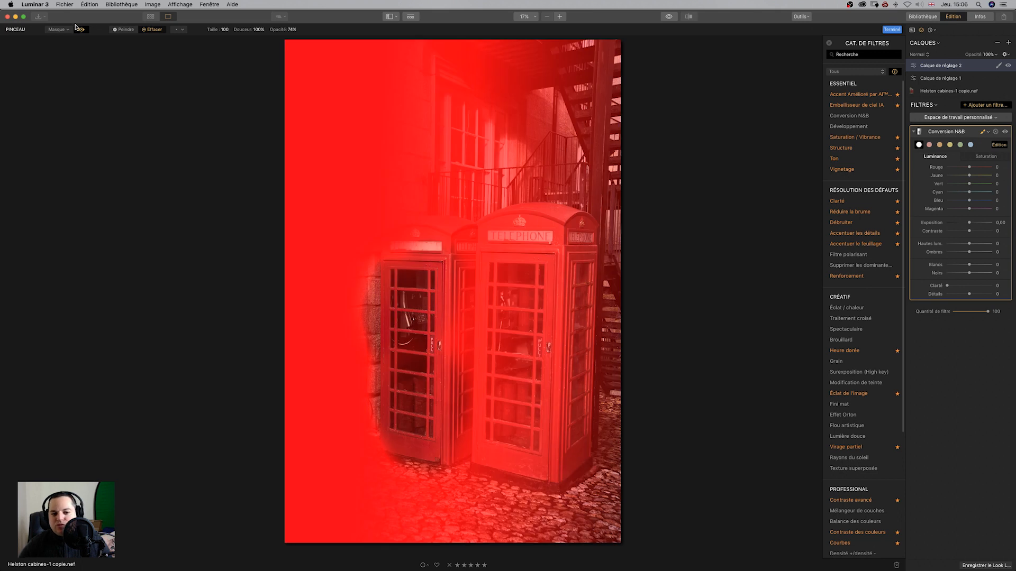
{"action": "left_click", "coordinate": [81, 30]}
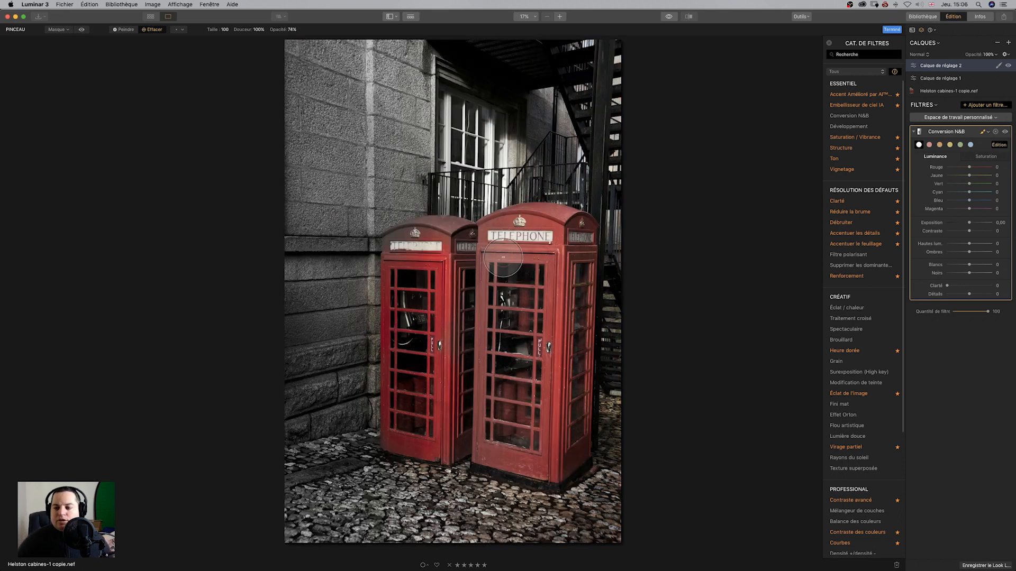
Replace the Conversion N&B filter with a Heure dorée filter and give it a Luminosité mask
{"action": "left_click", "coordinate": [994, 133]}
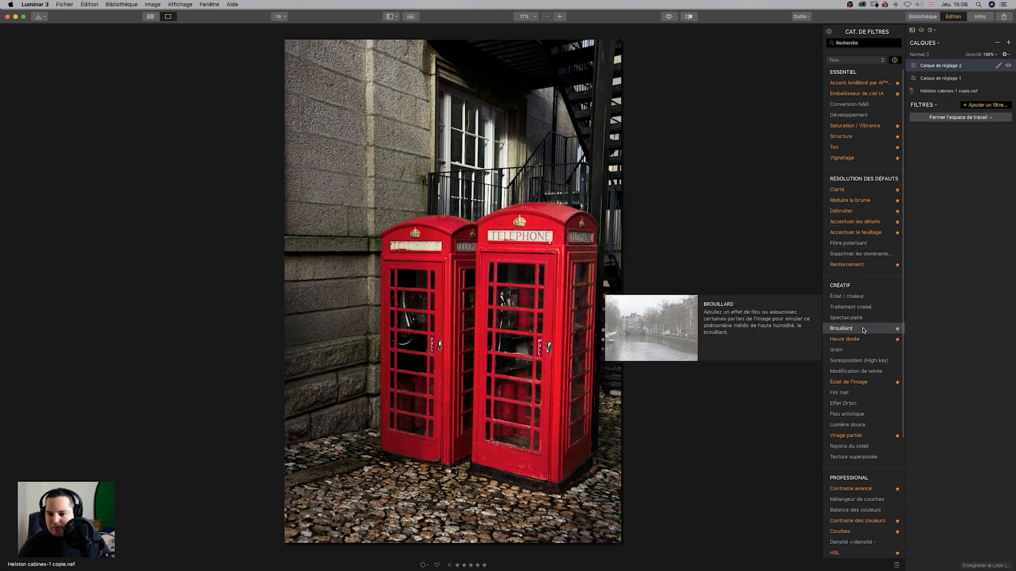
{"action": "left_click", "coordinate": [870, 343]}
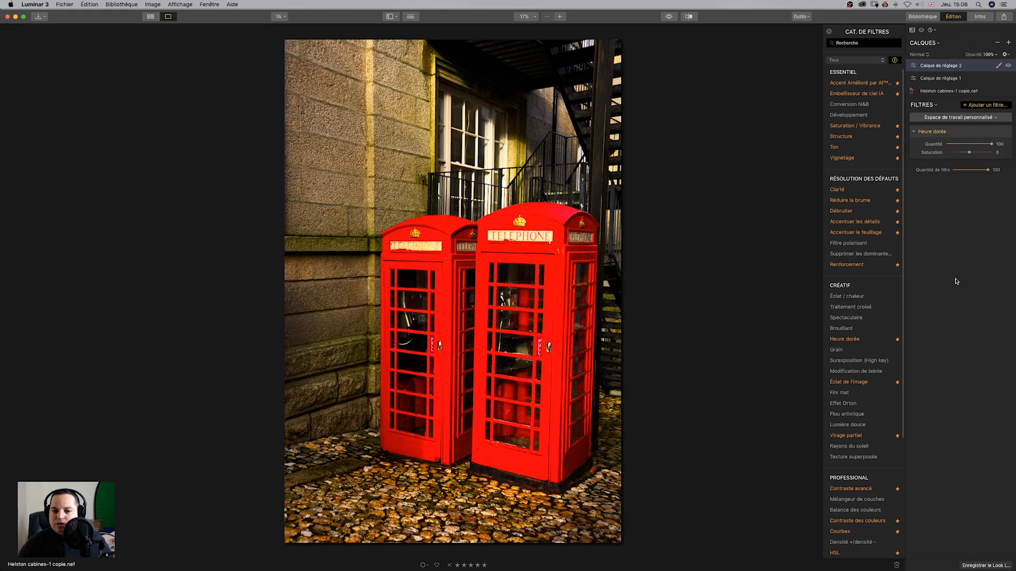
{"action": "left_click", "coordinate": [985, 133]}
{"action": "left_click", "coordinate": [963, 239]}
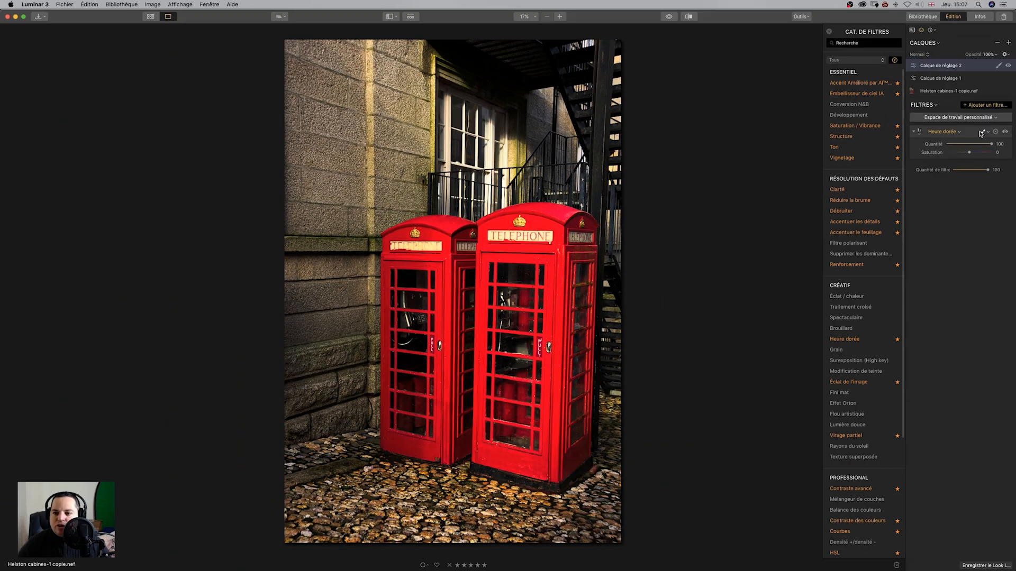
Open the Heure dorée mask with Pinceau, review its mask commands and overlay, and leave brush editing
{"action": "left_click", "coordinate": [983, 132]}
{"action": "left_click", "coordinate": [963, 143]}
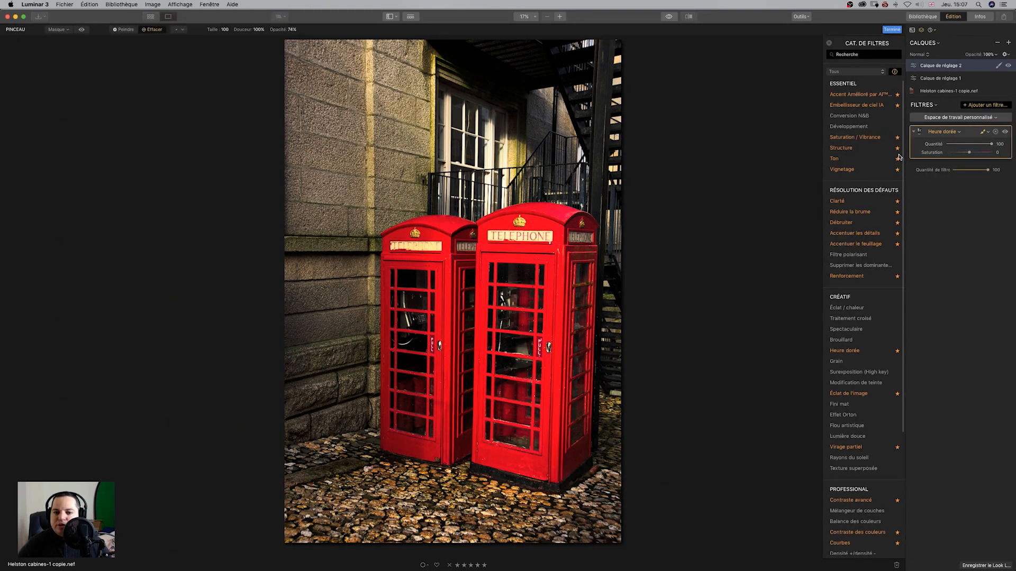
{"action": "left_click", "coordinate": [63, 30]}
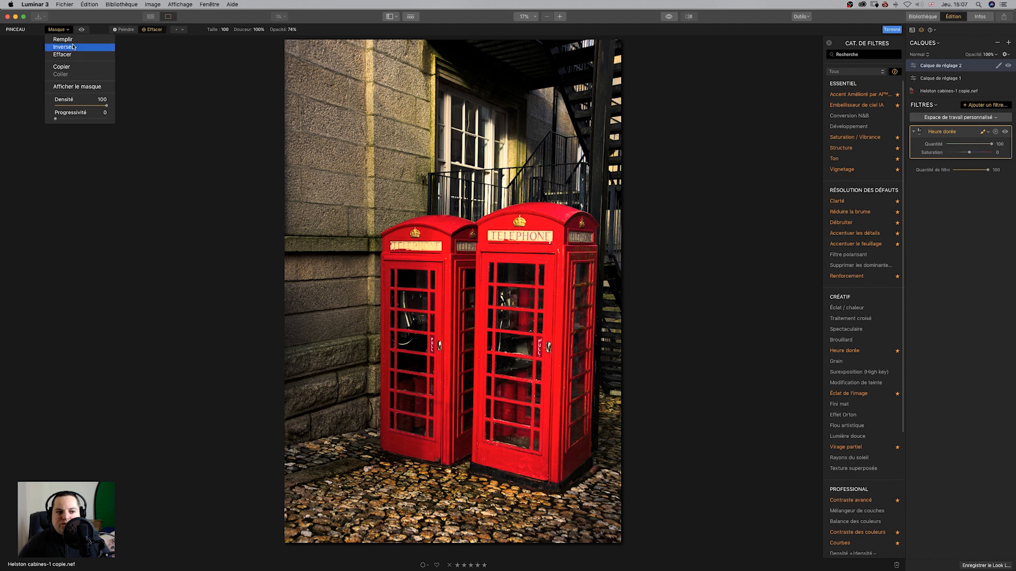
{"action": "left_click", "coordinate": [81, 30]}
{"action": "left_click", "coordinate": [81, 30]}
{"action": "left_click", "coordinate": [82, 30]}
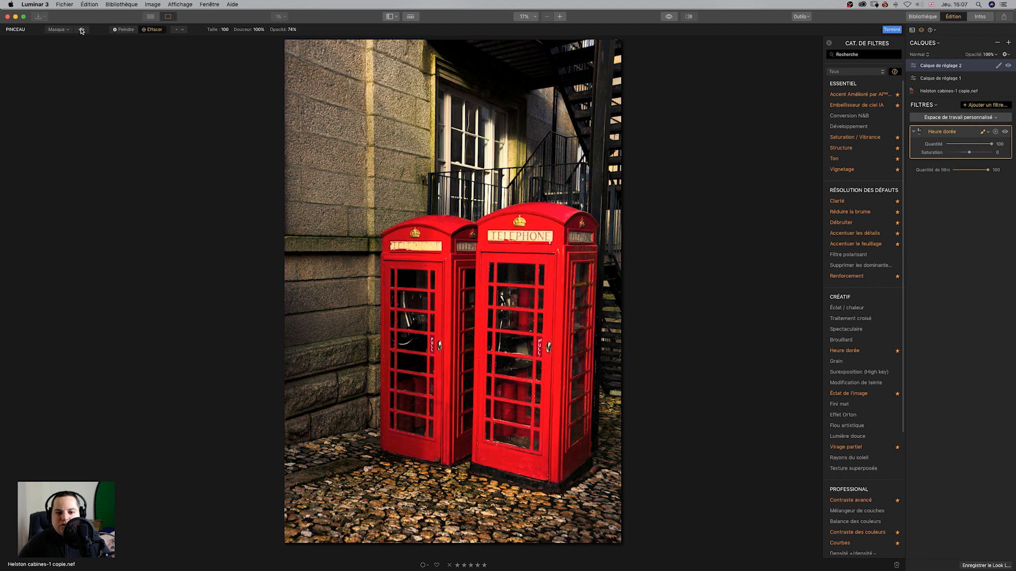
{"action": "left_click", "coordinate": [984, 134]}
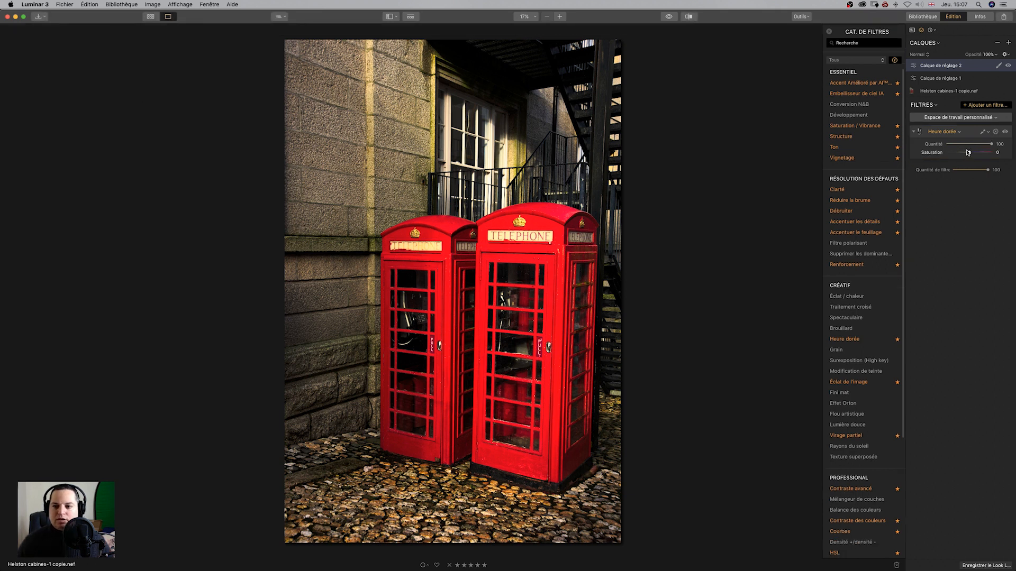
Reopen the Heure dorée mask with Pinceau, set Densité to 53 and Progressivité to 999, and hide the mask overlay
{"action": "left_click", "coordinate": [984, 131]}
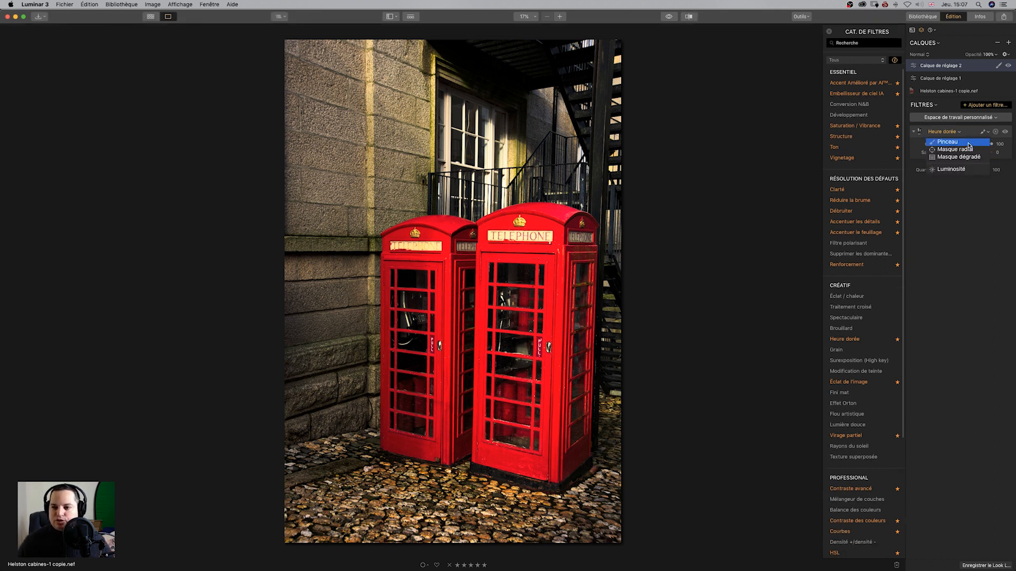
{"action": "left_click", "coordinate": [968, 143]}
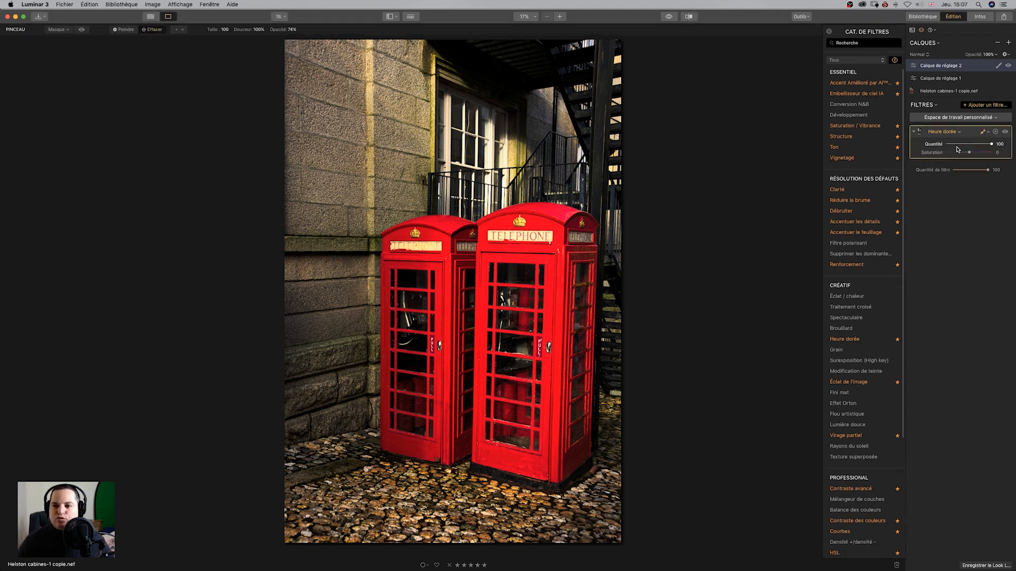
{"action": "left_click", "coordinate": [80, 31]}
{"action": "left_click", "coordinate": [62, 31]}
{"action": "left_click_drag", "start_coordinate": [111, 107], "coordinate": [84, 108]}
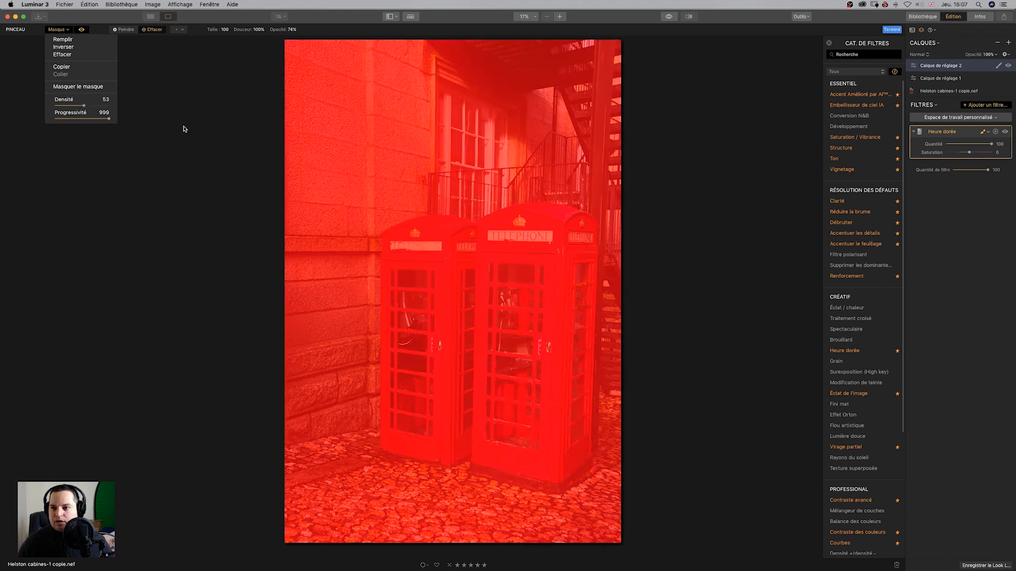
{"action": "left_click", "coordinate": [82, 29]}
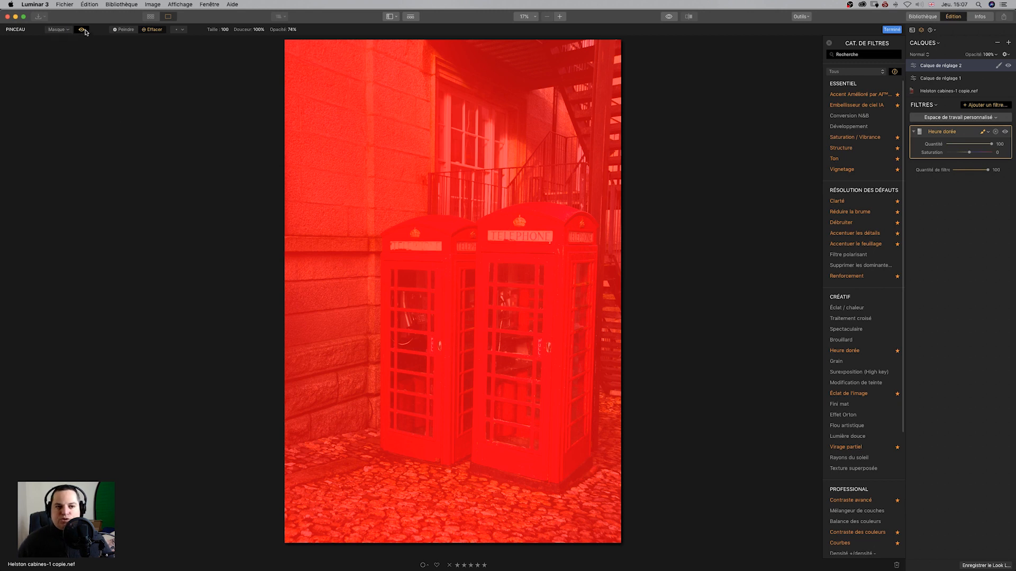
{"action": "left_click", "coordinate": [82, 30]}
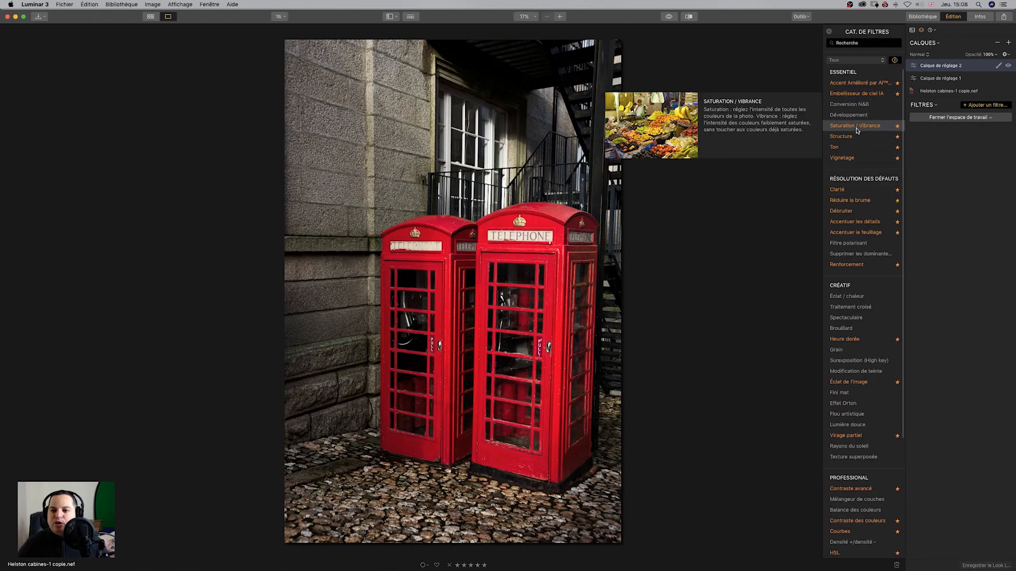
Add Conversion N&B and Courbes filters, and shape an inverted curve that drops steeply from white to black at its midpoint
{"action": "left_click", "coordinate": [860, 114]}
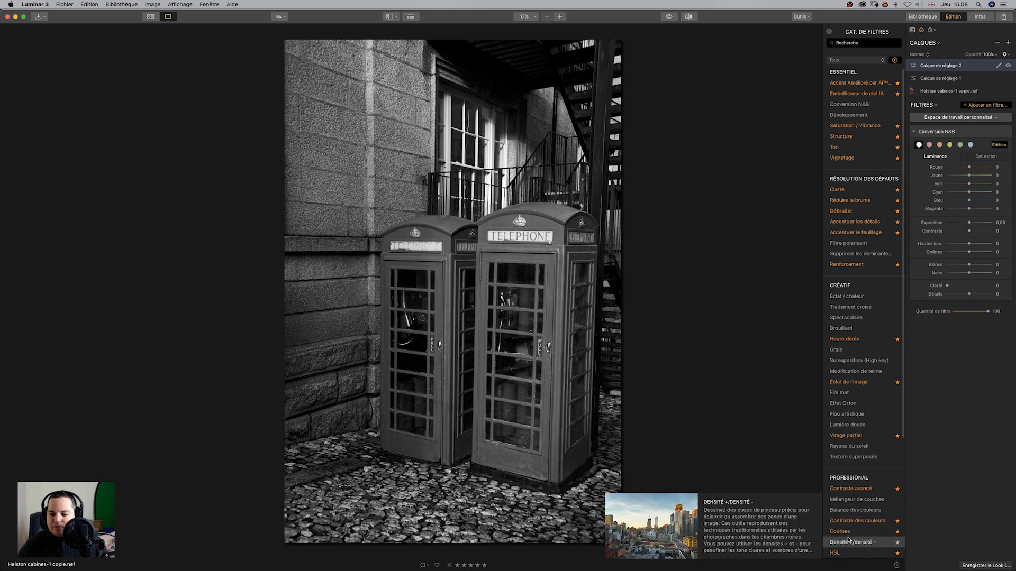
{"action": "left_click", "coordinate": [851, 532]}
{"action": "mouse_move", "coordinate": [961, 374]}
{"action": "left_mouse_down"}
{"action": "mouse_move", "coordinate": [963, 391]}
{"action": "mouse_move", "coordinate": [963, 360]}
{"action": "left_mouse_up"}
{"action": "double_click", "coordinate": [964, 362]}
{"action": "left_click_drag", "start_coordinate": [998, 332], "coordinate": [999, 410]}
{"action": "left_click_drag", "start_coordinate": [921, 410], "coordinate": [921, 331]}
In the Conversion N&B filter, set Hautes lumières to 100, Ombres to -100, Blancs to 100 and Exposition to 4,11
{"action": "left_click_drag", "start_coordinate": [969, 244], "coordinate": [991, 244]}
{"action": "left_click_drag", "start_coordinate": [969, 253], "coordinate": [946, 253]}
{"action": "left_click_drag", "start_coordinate": [969, 265], "coordinate": [992, 265]}
{"action": "left_click_drag", "start_coordinate": [969, 223], "coordinate": [986, 225]}
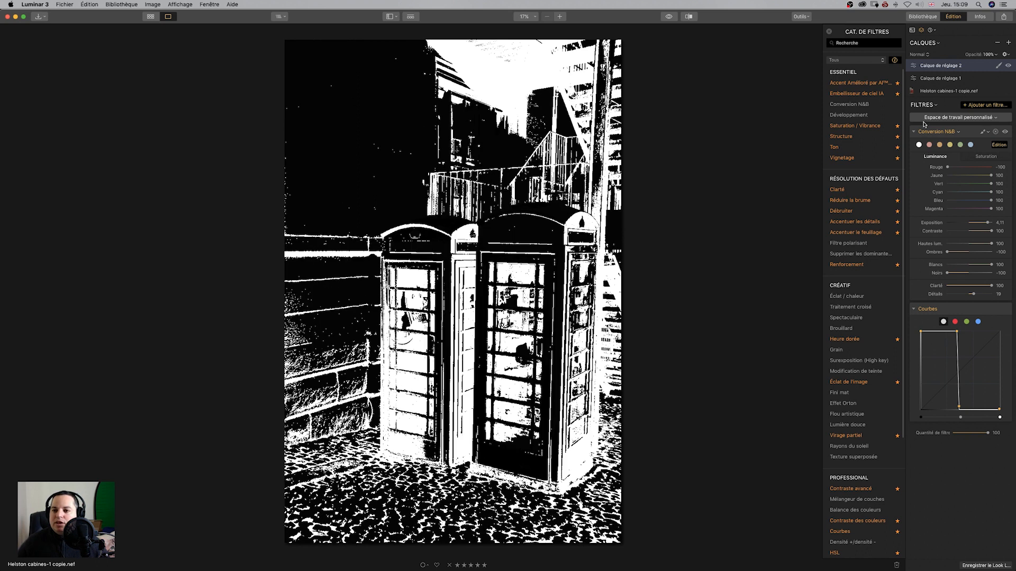
Apply a Luminosité mask to Calque de réglage 2 and remove its Courbes and Conversion N&B filters
{"action": "left_click", "coordinate": [1000, 67]}
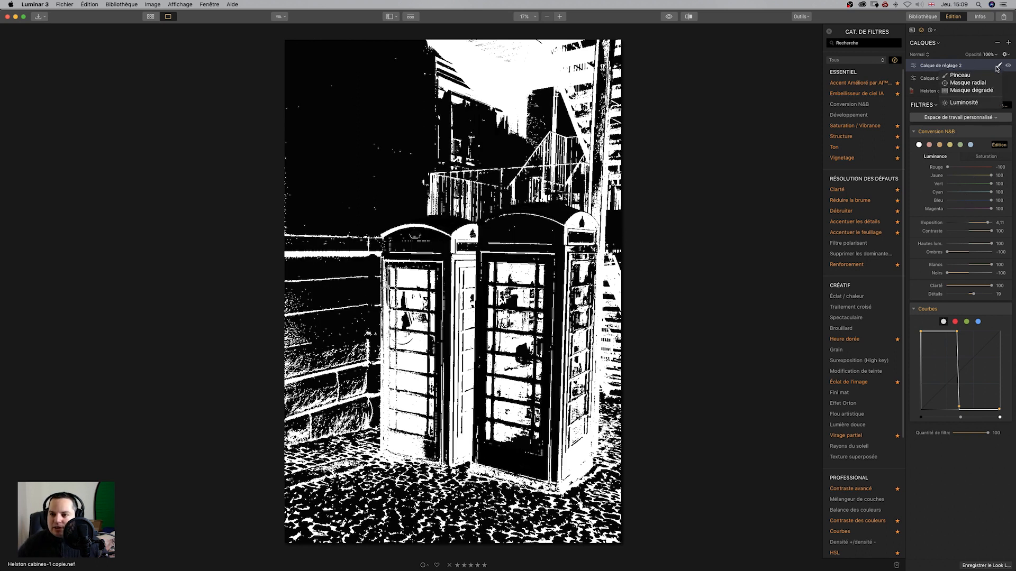
{"action": "left_click", "coordinate": [973, 100]}
{"action": "mouse_move", "coordinate": [866, 238]}
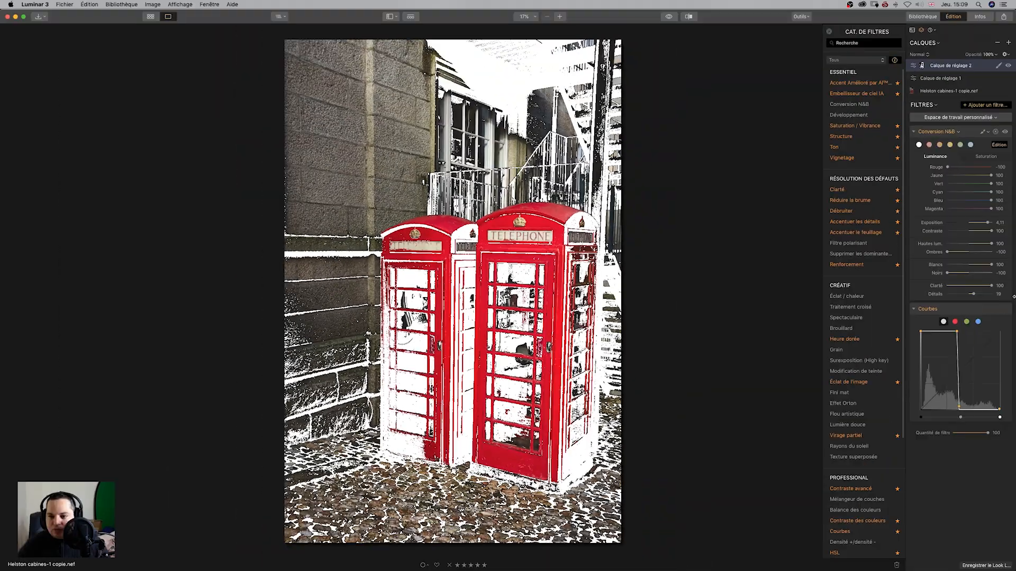
{"action": "left_click", "coordinate": [994, 310]}
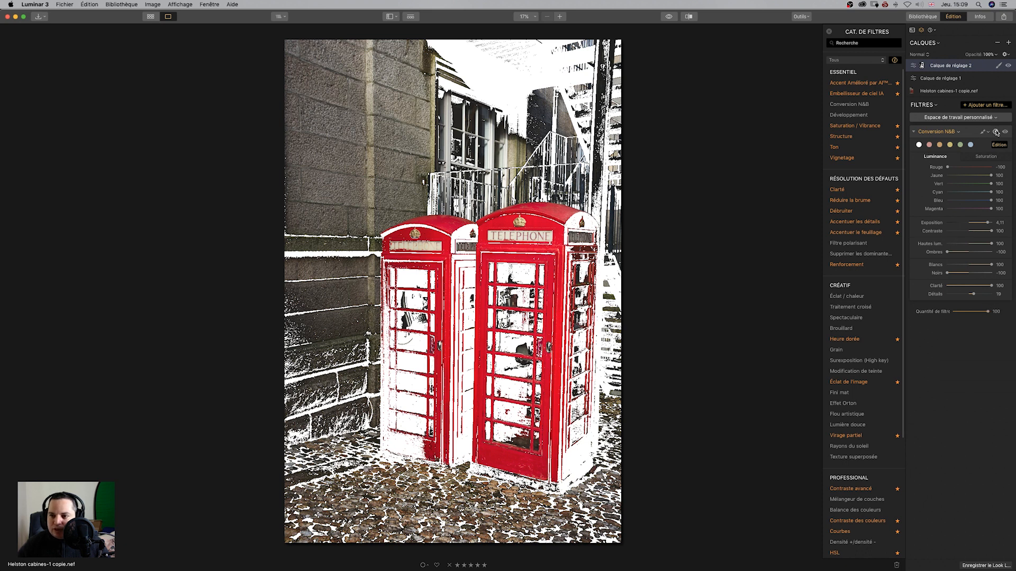
{"action": "left_click", "coordinate": [995, 132]}
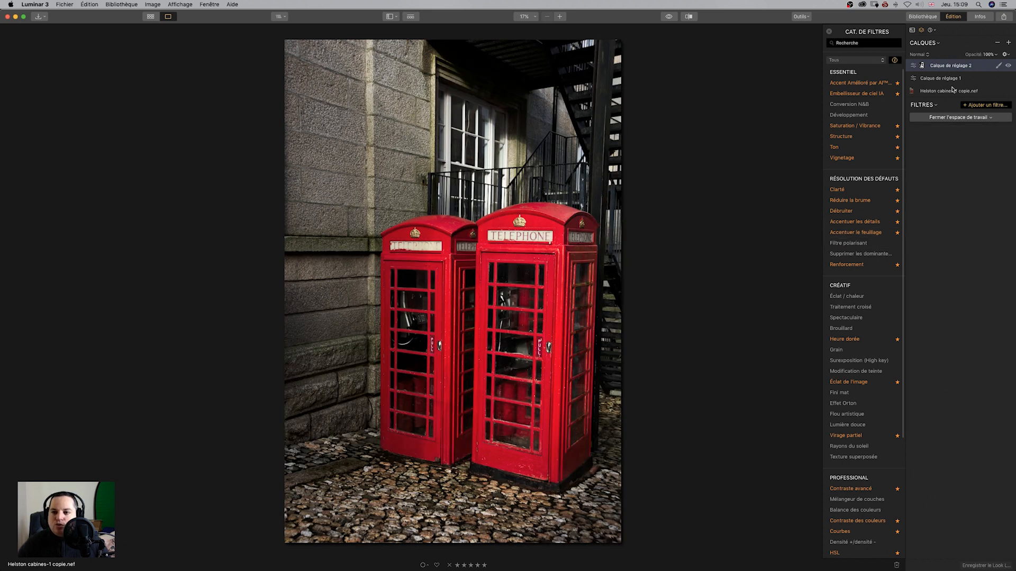
Open the Calque de réglage 2 mask with Pinceau, show its overlay, and set Densité to 100 and Progressivité to 460
{"action": "left_click", "coordinate": [999, 66]}
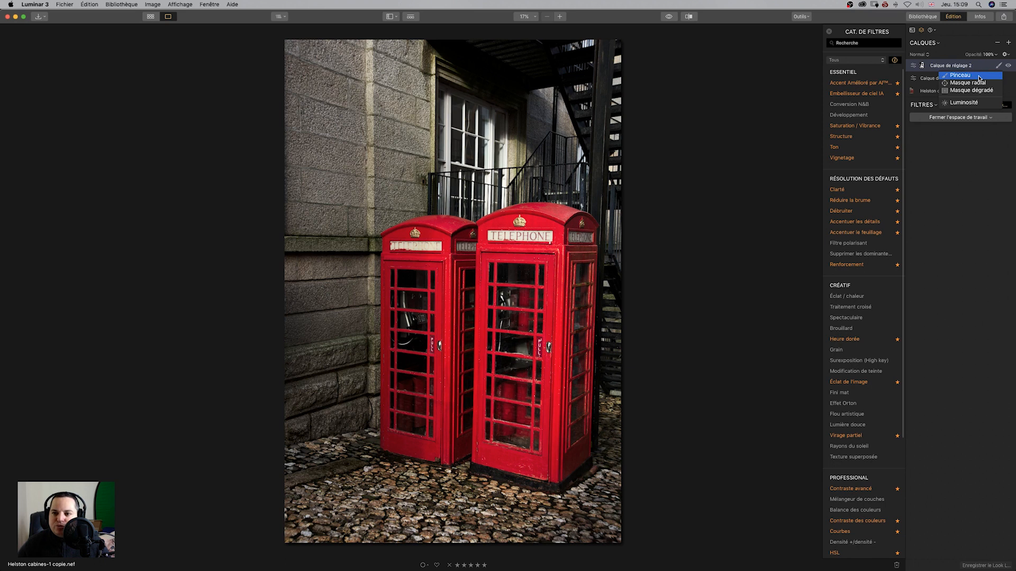
{"action": "left_click", "coordinate": [979, 77]}
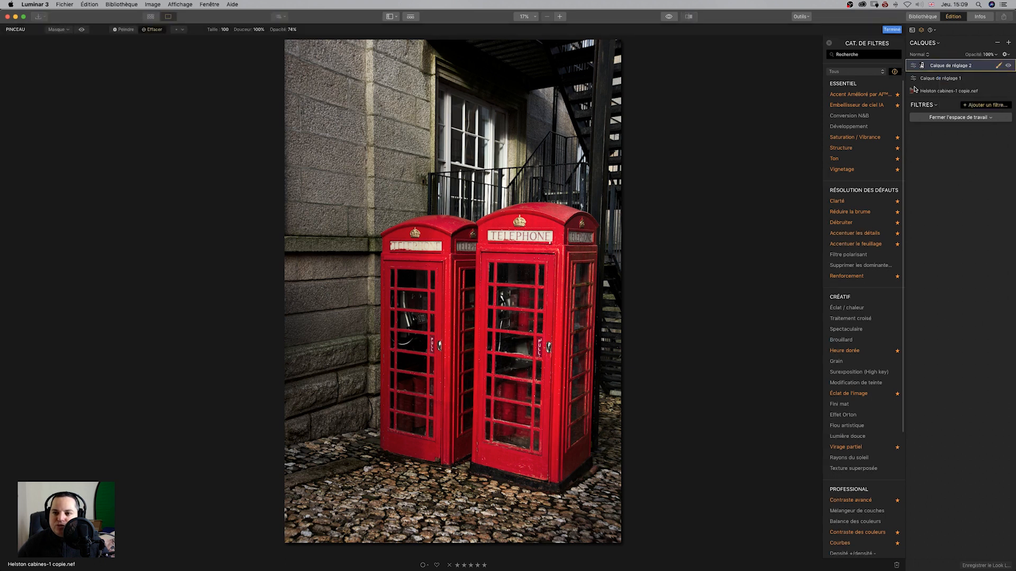
{"action": "left_click", "coordinate": [82, 29]}
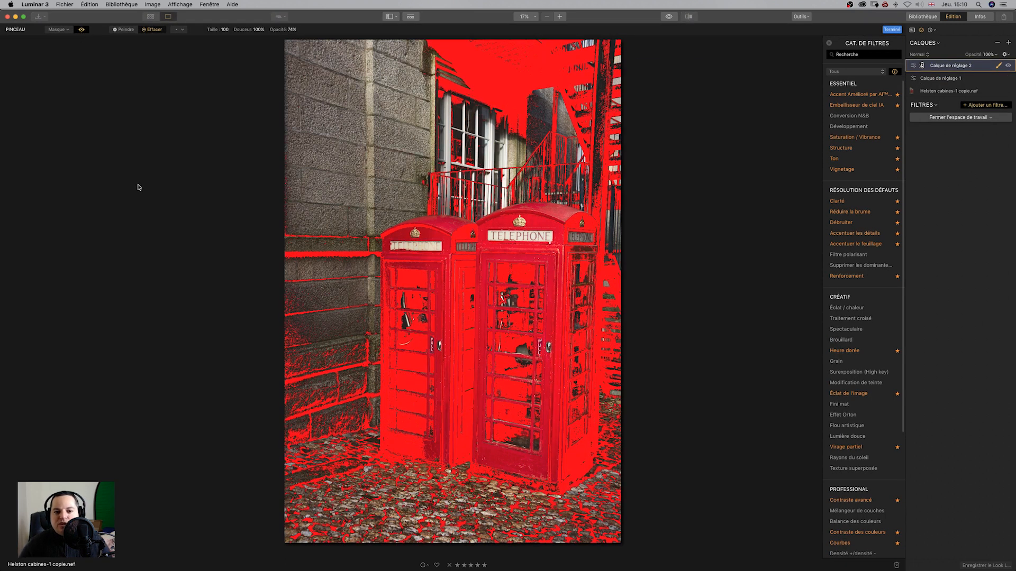
{"action": "left_click", "coordinate": [60, 30]}
{"action": "left_click_drag", "start_coordinate": [109, 106], "coordinate": [138, 105]}
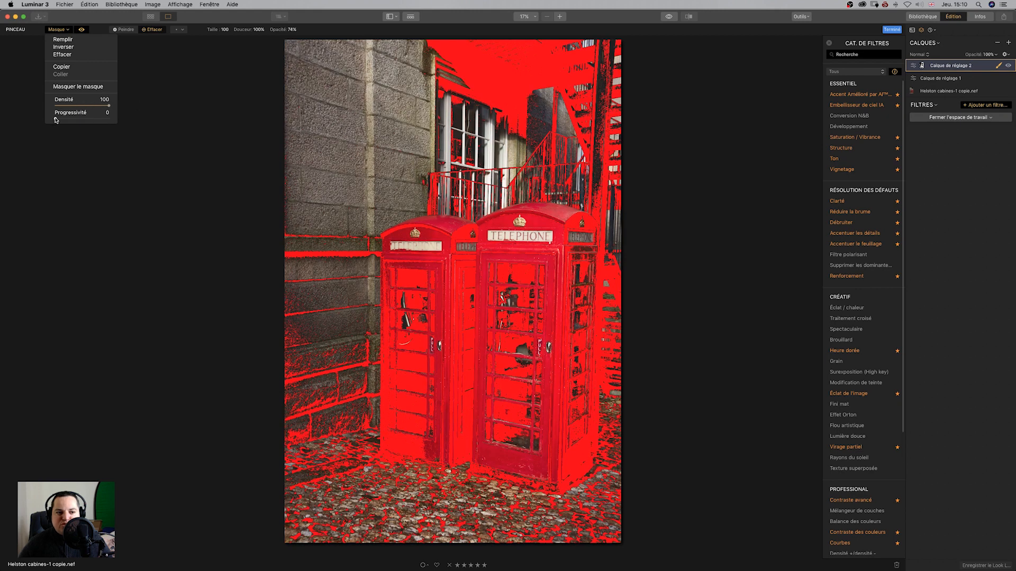
{"action": "left_click_drag", "start_coordinate": [61, 119], "coordinate": [98, 120]}
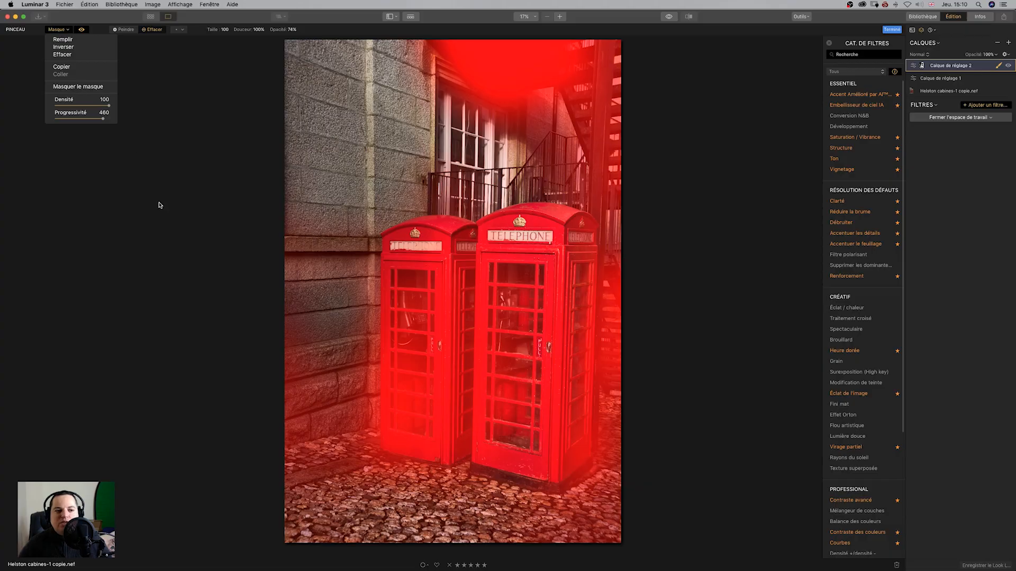